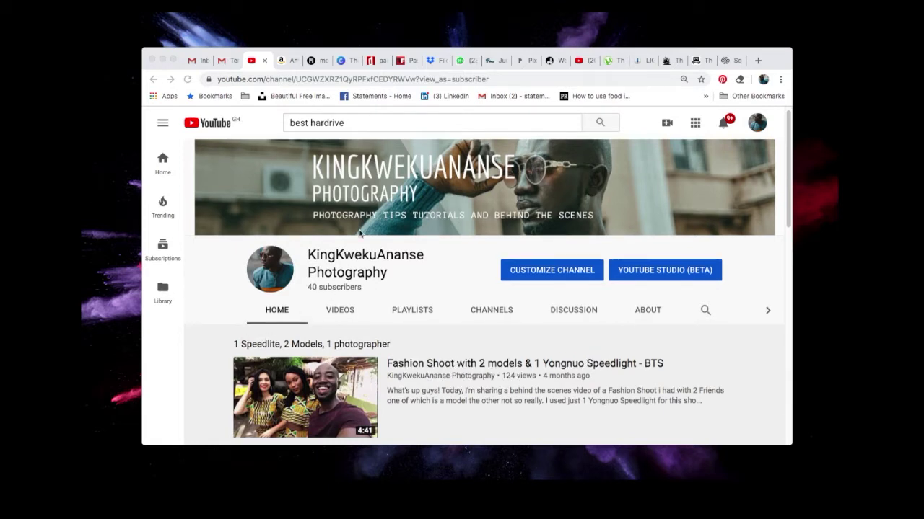
Open the channel's upload "BTS - Pink October Beauty Shoot with Tamron SP 85mm" and clear the search text
scroll(448, 247, "down", 5)
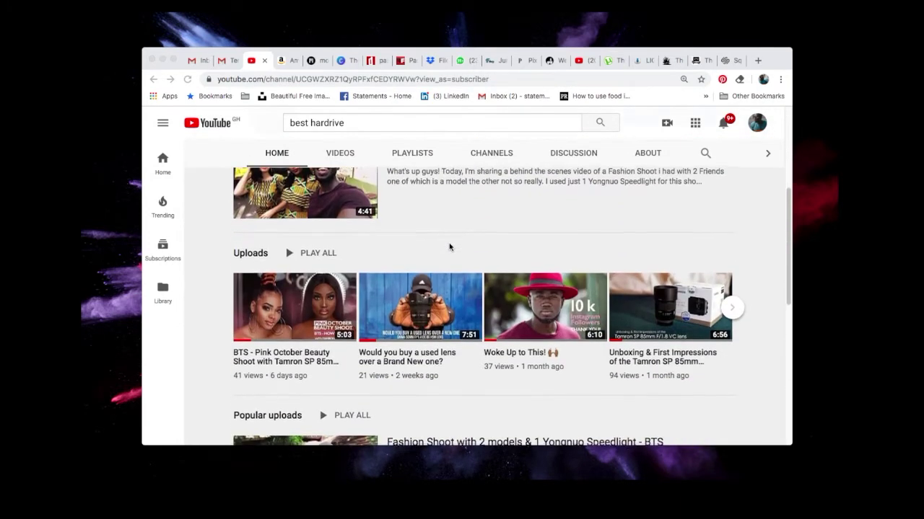
left_click(283, 280)
left_click(282, 280)
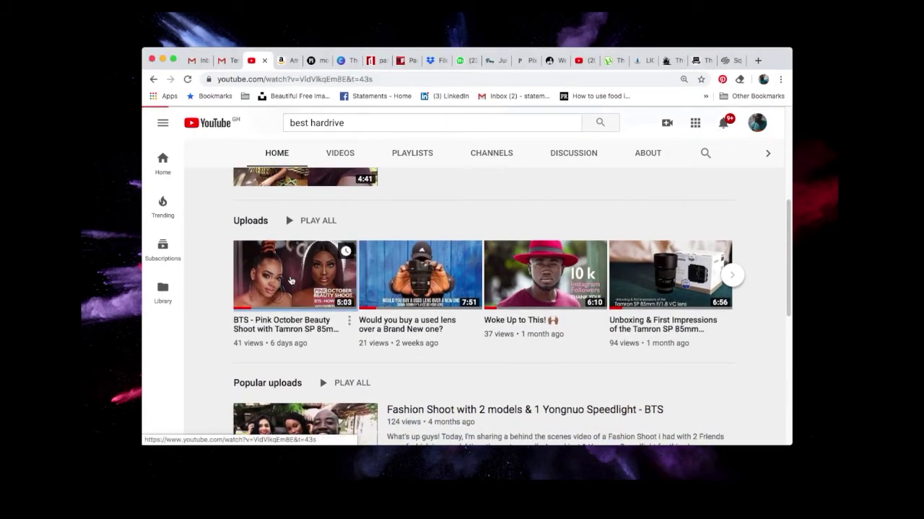
left_click(347, 121)
key("BackSpace")
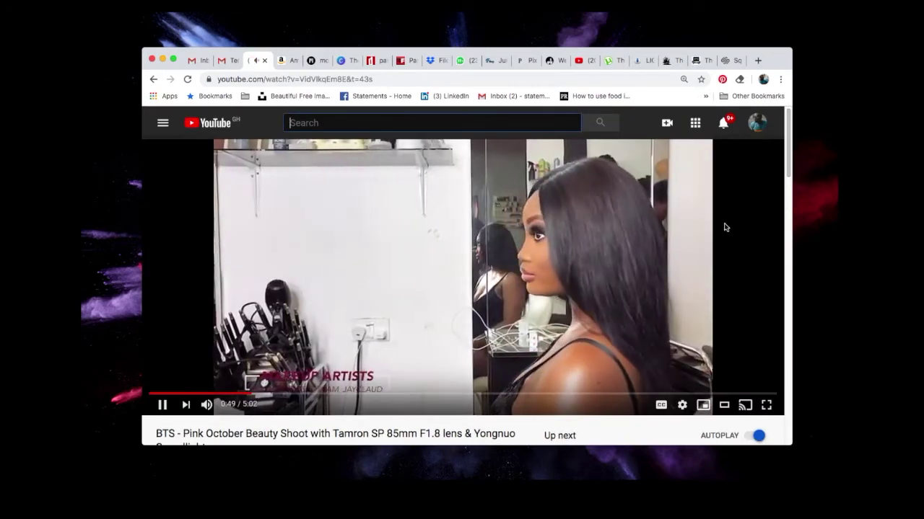
Skip through the beauty shoot video's makeup, lighting and camera-settings scenes up to about 2:32
scroll(725, 228, "down", 2)
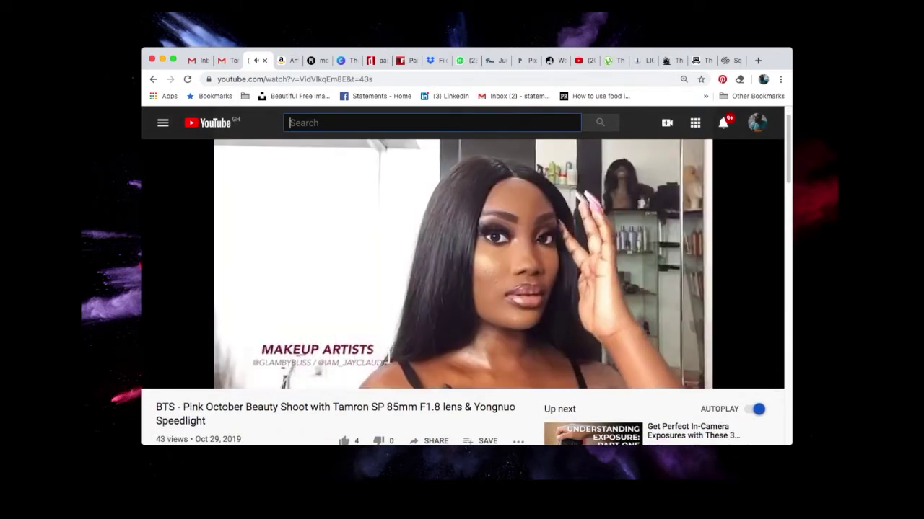
scroll(462, 289, "down", 1)
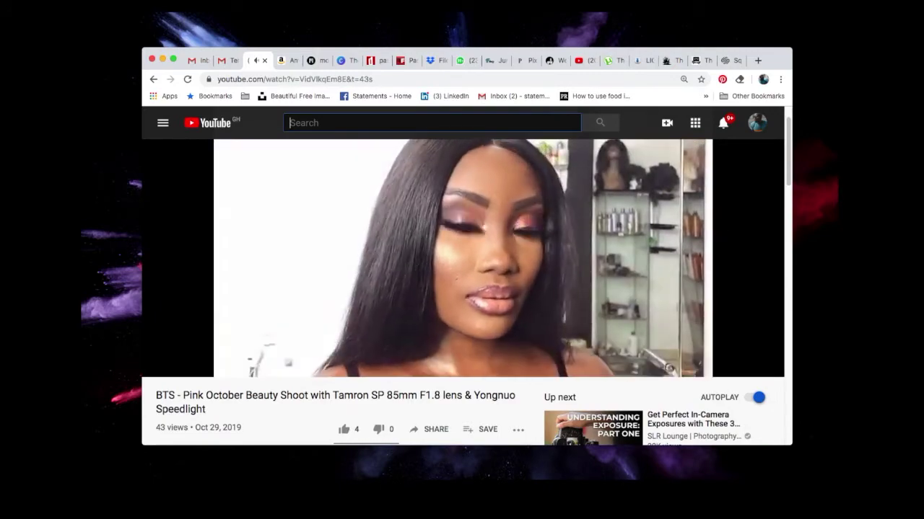
scroll(721, 219, "up", 1)
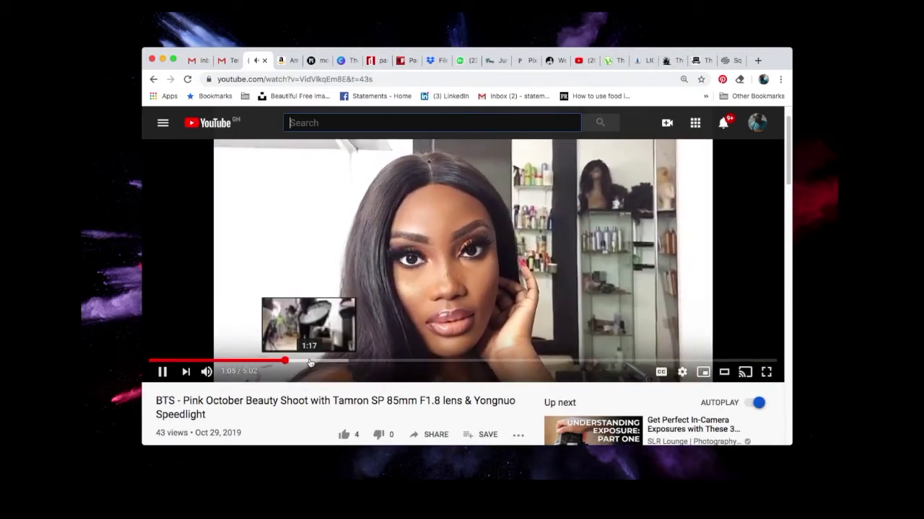
left_click(309, 360)
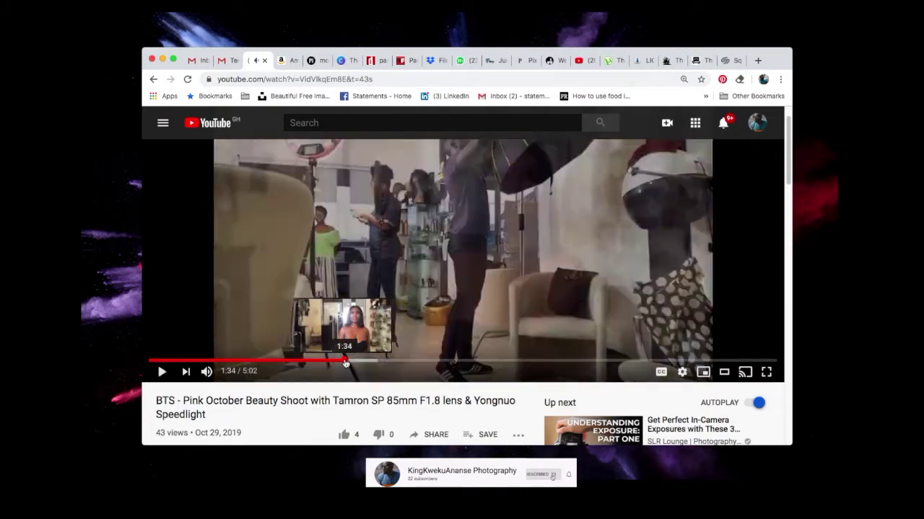
left_click(346, 361)
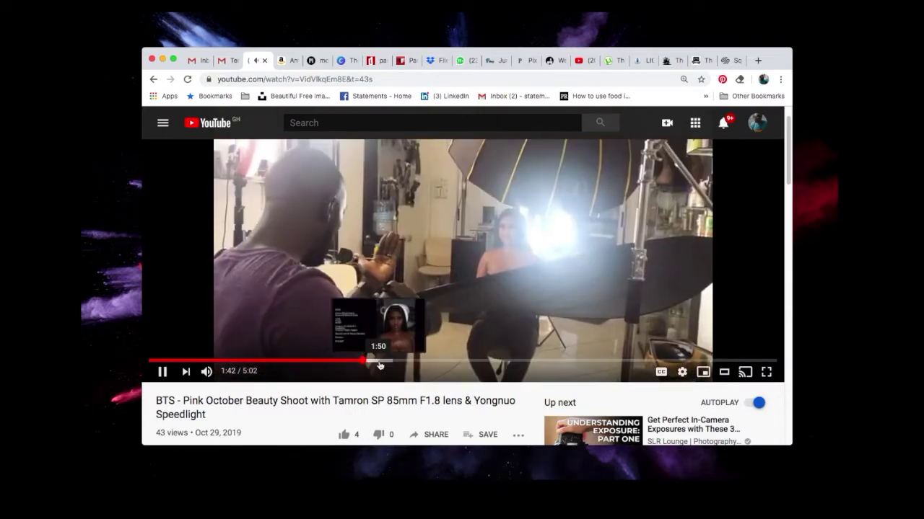
left_click(382, 361)
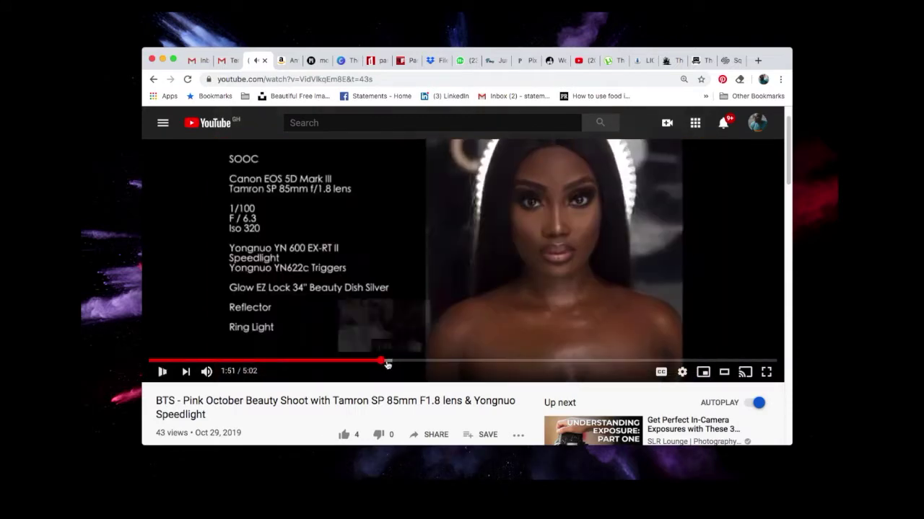
left_click(391, 361)
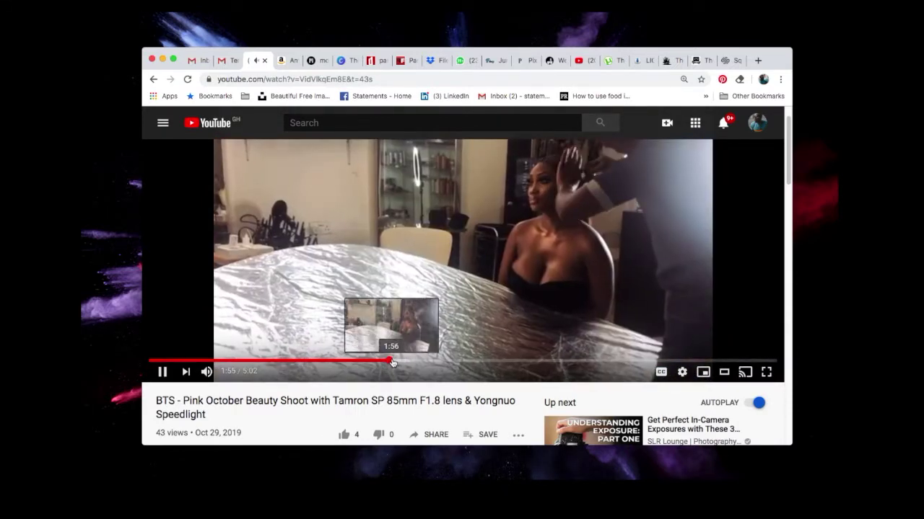
left_click(407, 363)
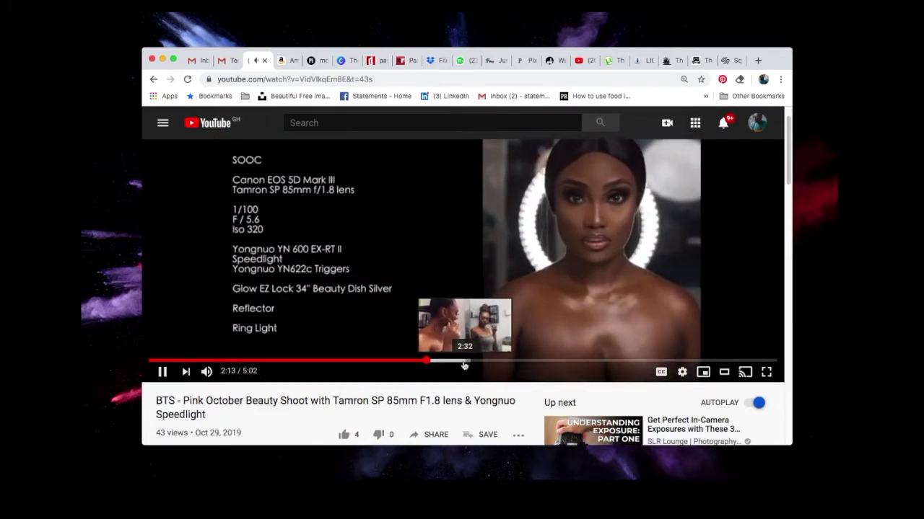
left_click(464, 361)
scroll(563, 313, "up", 1)
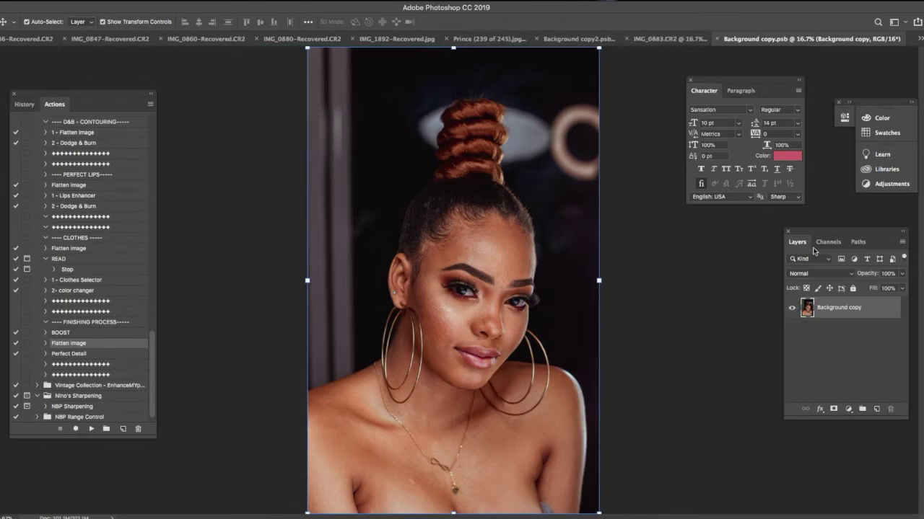
In Photoshop, run the Perfect Eyes "1 - Lighter" action on the Background copy.psb portrait and collapse the Perfect Eyes group
left_click(678, 39)
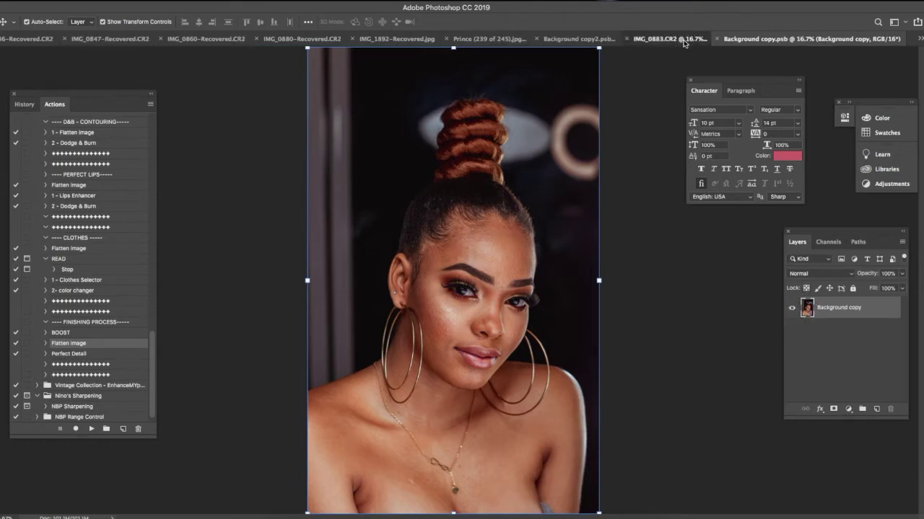
left_click(856, 41)
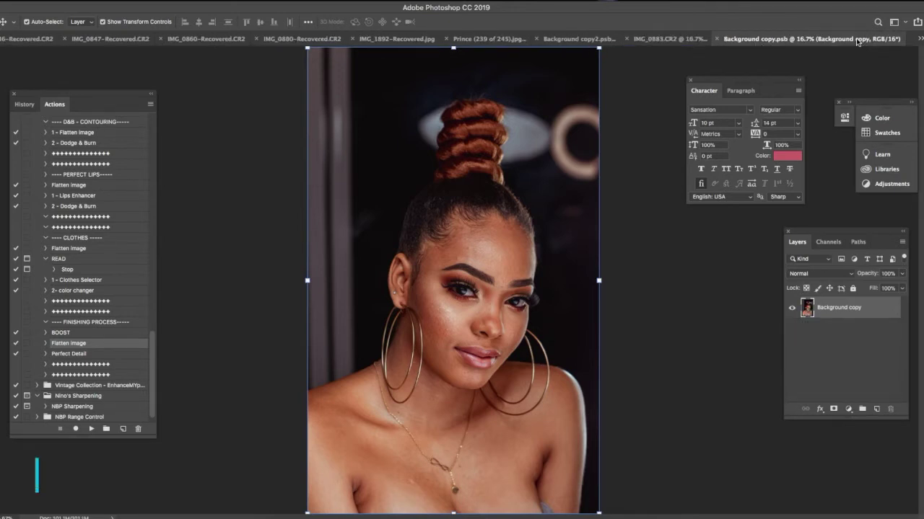
key("super+plus")
key("super+plus")
key("super+plus")
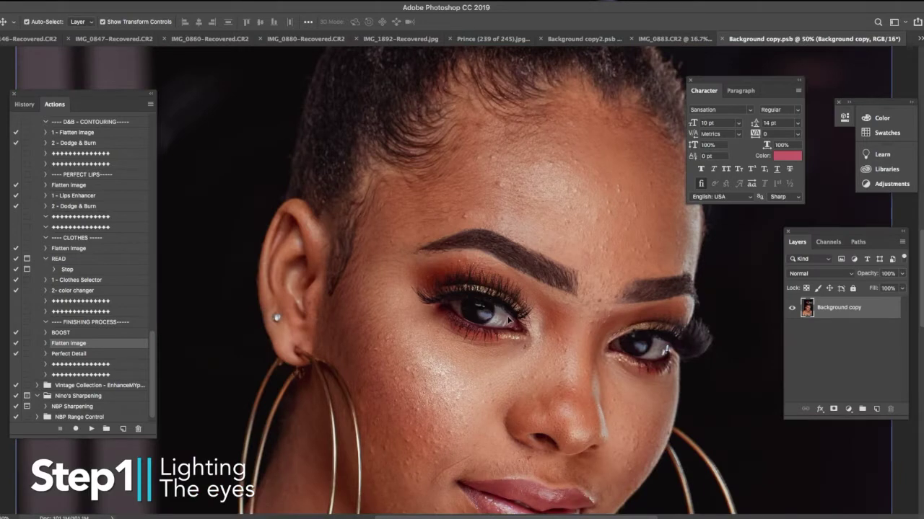
left_click_drag(508, 317, 461, 218)
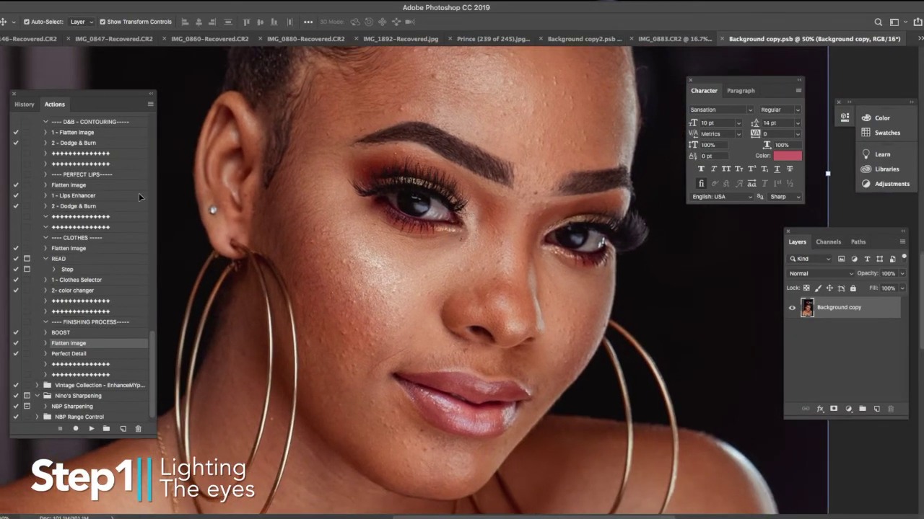
scroll(95, 202, "up", 5)
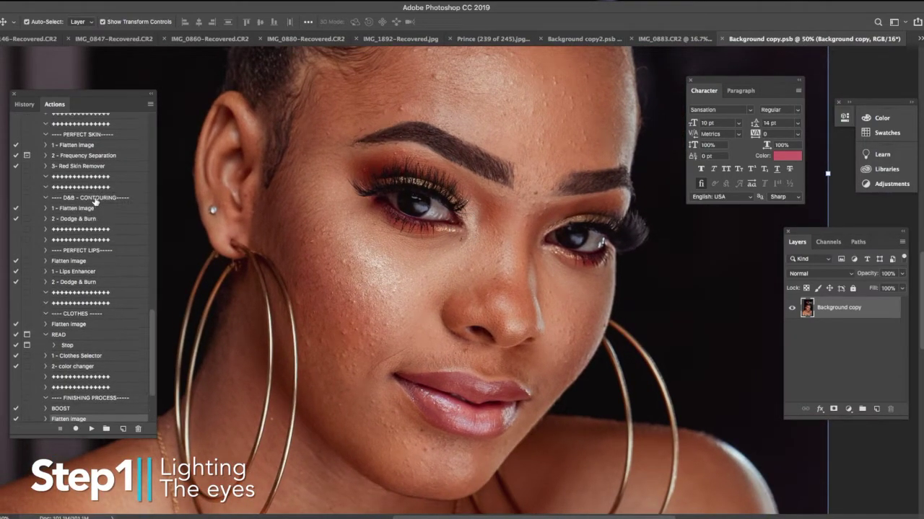
scroll(96, 250, "up", 10)
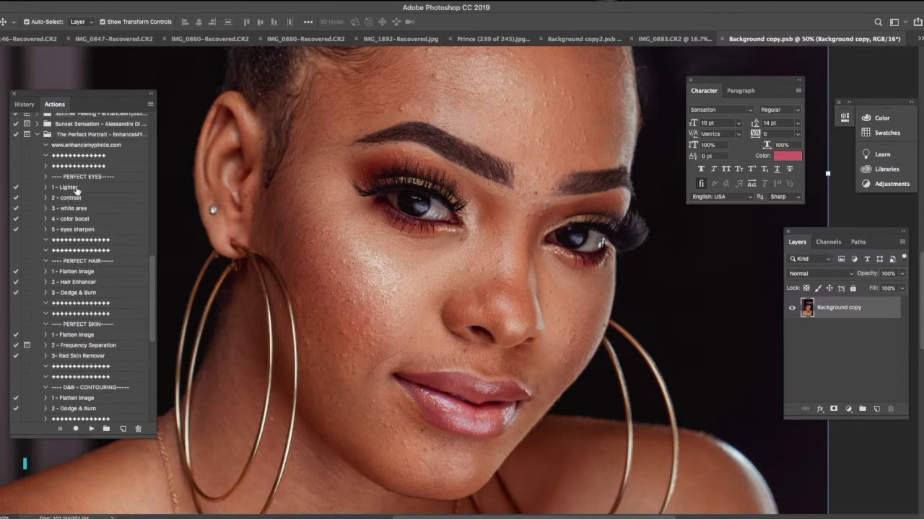
left_click(79, 189)
left_click(91, 428)
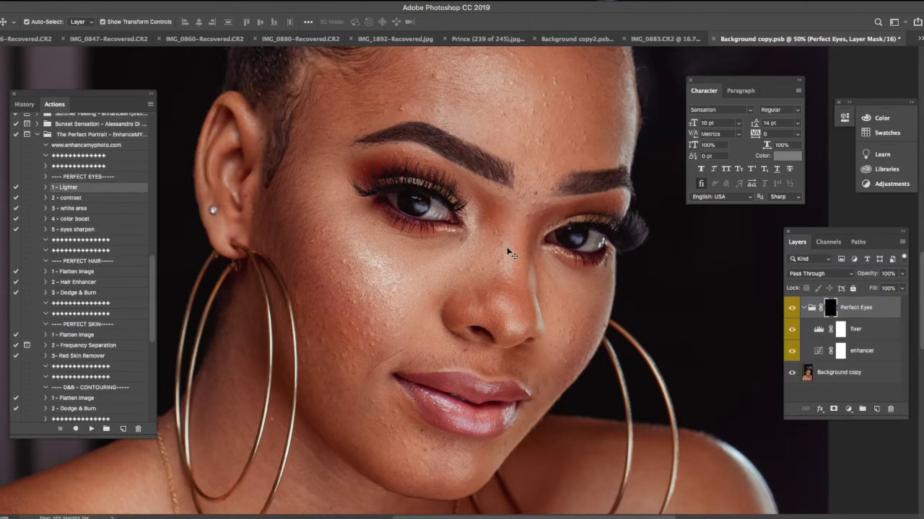
left_click(804, 308)
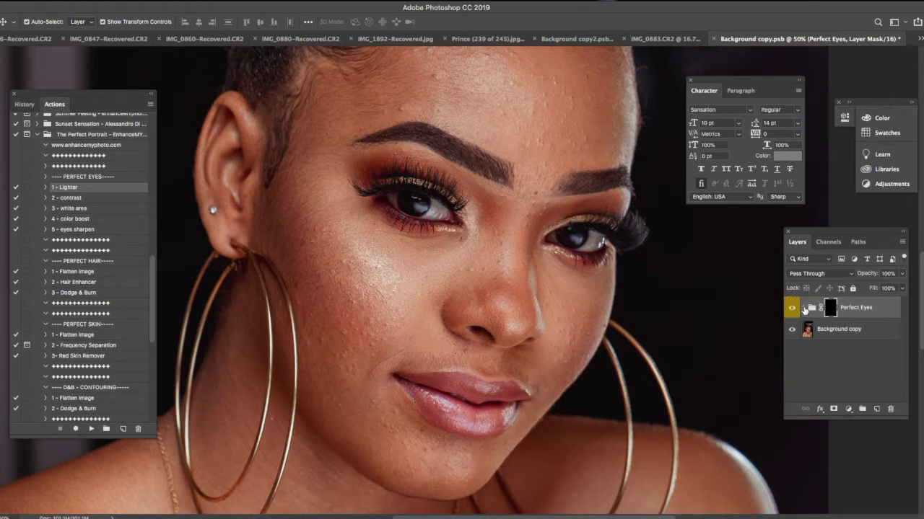
Paint over the catch lights of both irises on the Perfect Eyes mask with a 50 px brush at 100% flow
key("b")
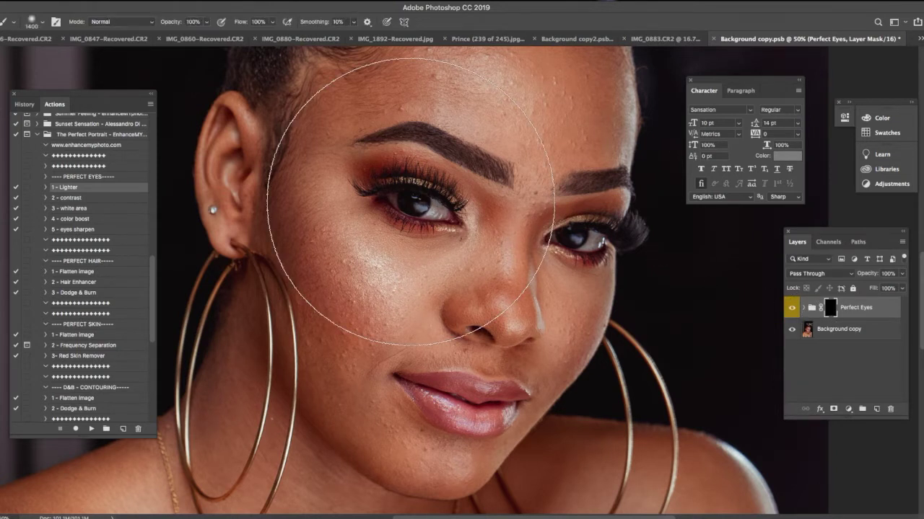
key("bracketleft")
key("bracketleft")
key("bracketleft")
key("bracketleft")
key("bracketleft")
key("bracketleft")
key("bracketleft")
key("bracketleft")
key("bracketleft")
key("bracketleft")
key("bracketleft")
key("bracketleft")
key("bracketleft")
key("bracketleft")
key("bracketleft")
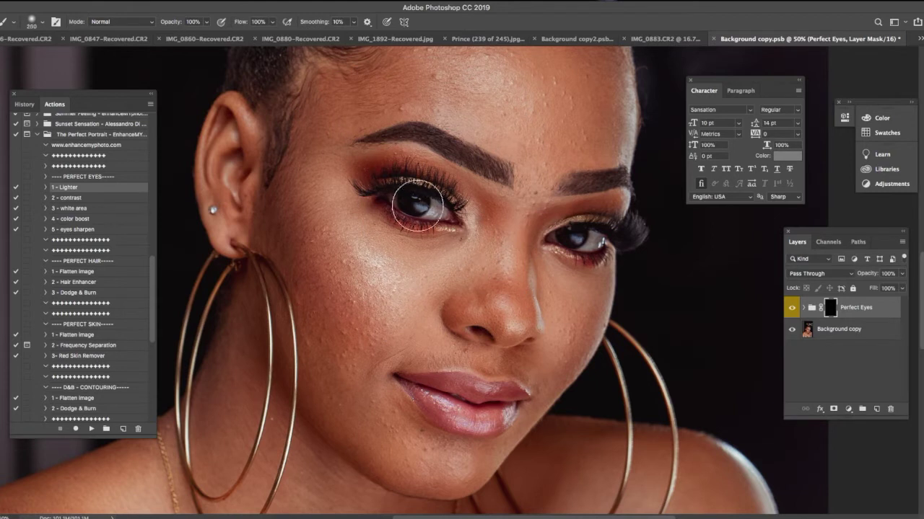
key("bracketleft")
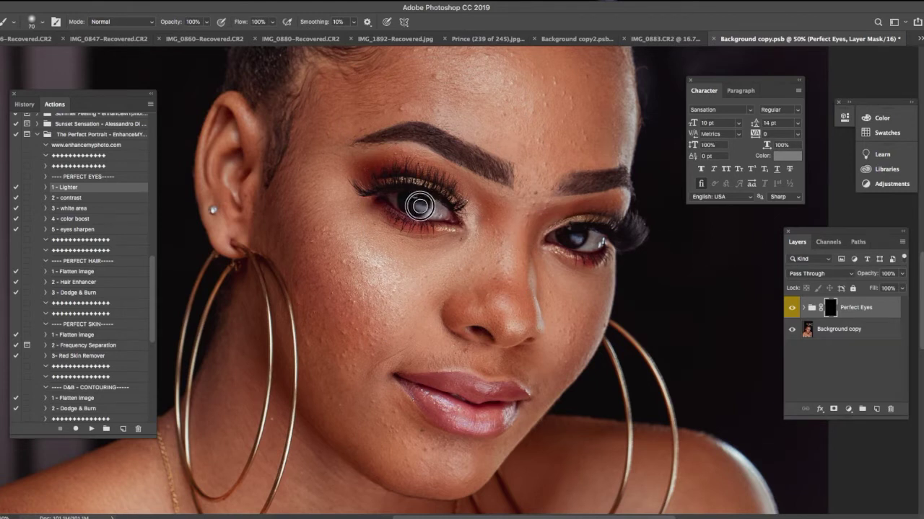
key("bracketleft")
mouse_move(416, 194)
left_mouse_down()
mouse_move(404, 203)
mouse_move(417, 207)
left_mouse_up()
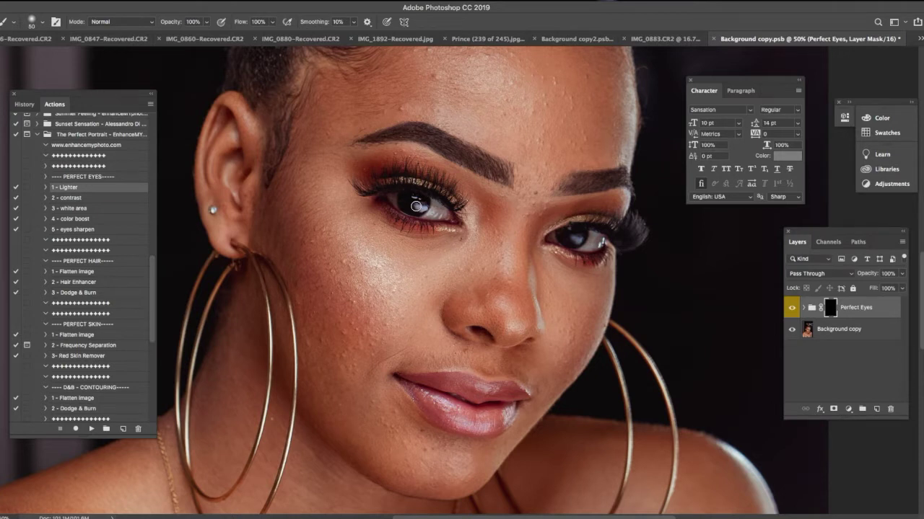
mouse_move(607, 224)
left_mouse_down()
mouse_move(573, 237)
mouse_move(582, 238)
mouse_move(561, 234)
mouse_move(577, 232)
mouse_move(566, 239)
left_mouse_up()
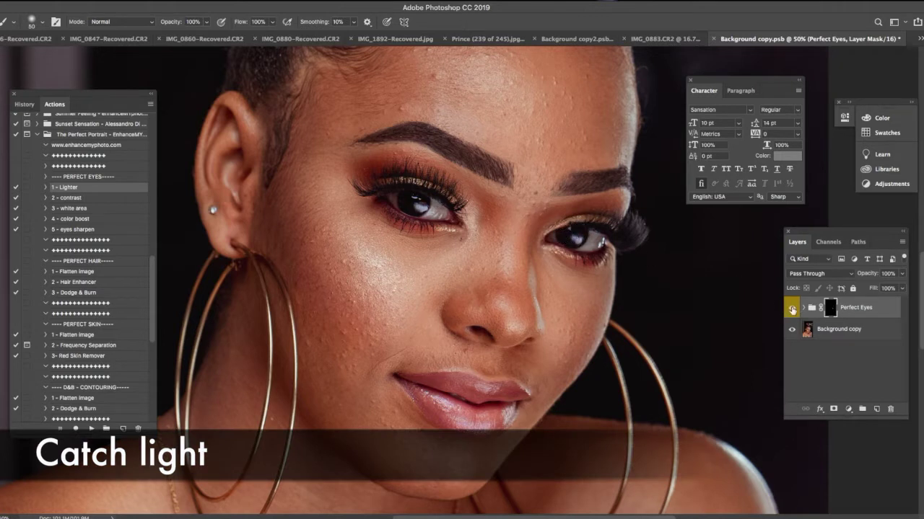
Compare the eyes with the Perfect Eyes group hidden and shown, close up and at 25% zoom
left_click(793, 309)
left_click(792, 309)
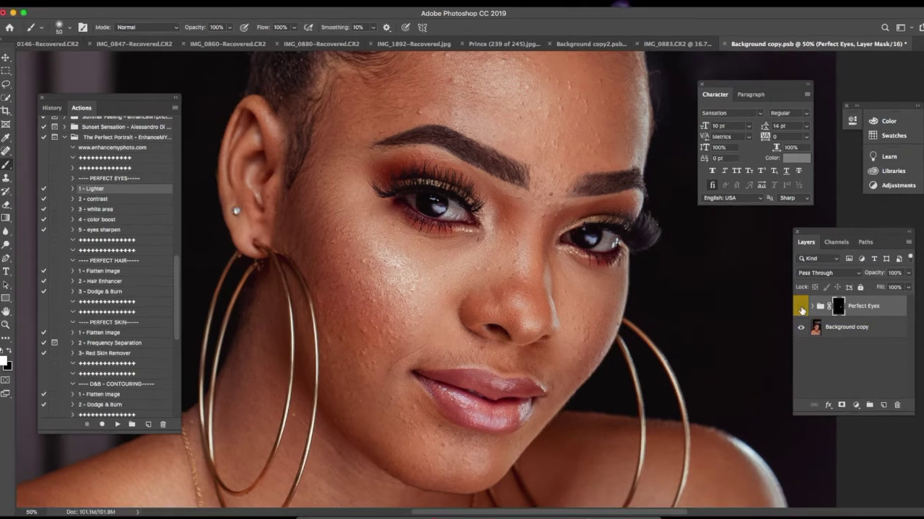
left_click(801, 310)
key("ctrl+minus")
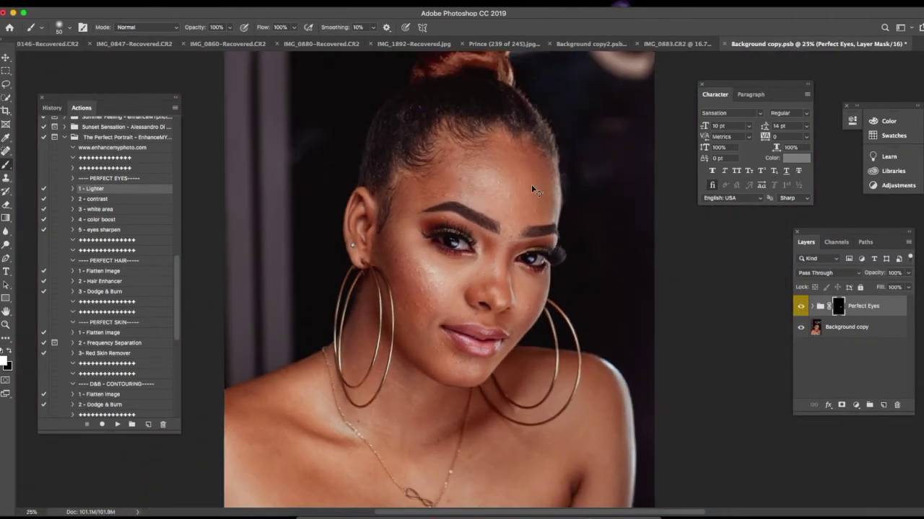
key("ctrl+plus")
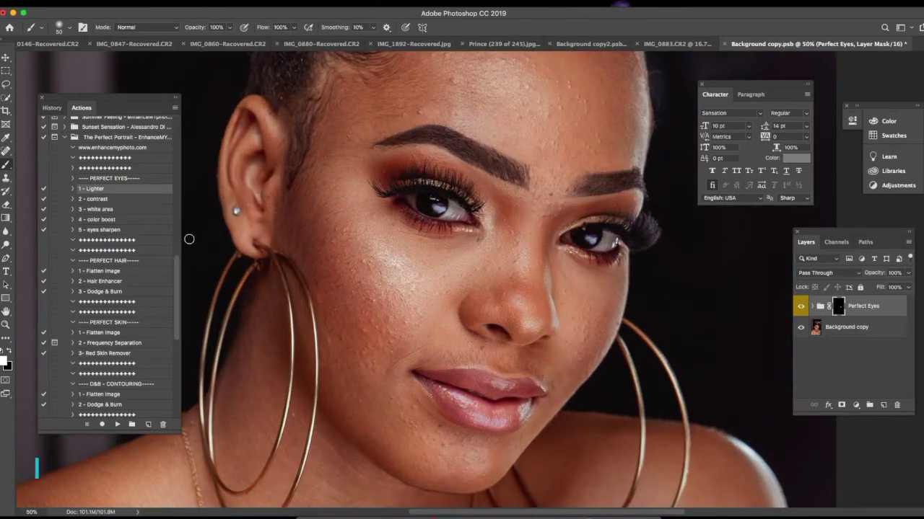
Run the "3 - white area" action and select the layer mask of the White area group
left_click(111, 210)
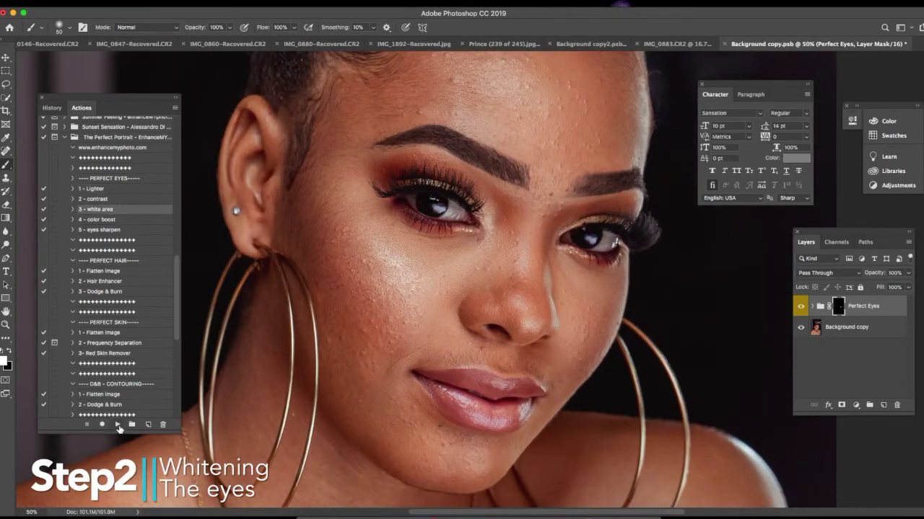
left_click(118, 425)
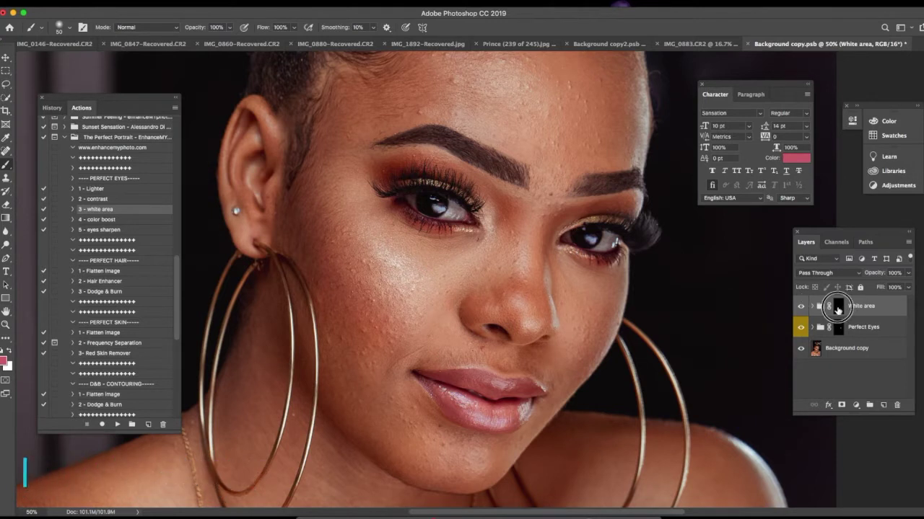
left_click(831, 305)
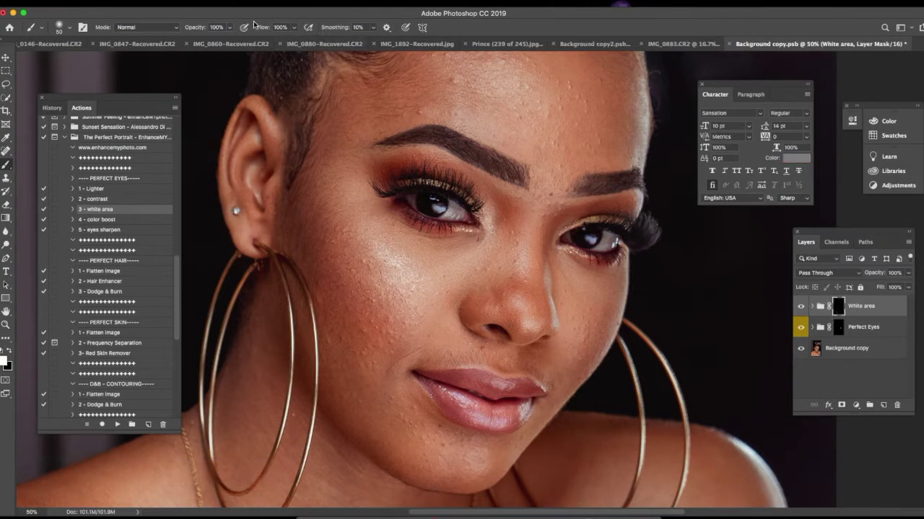
Brush over the whites of both eyes on the White area mask at 7% flow, and swap the brush color to black
left_click_drag(263, 30, 214, 34)
key("bracketleft")
key("bracketleft")
left_click_drag(458, 217, 450, 205)
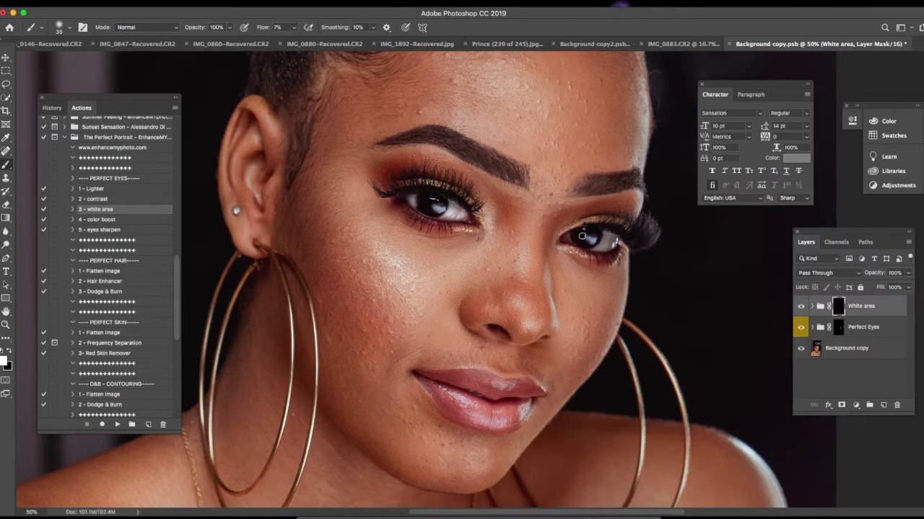
key("bracketleft")
key("x")
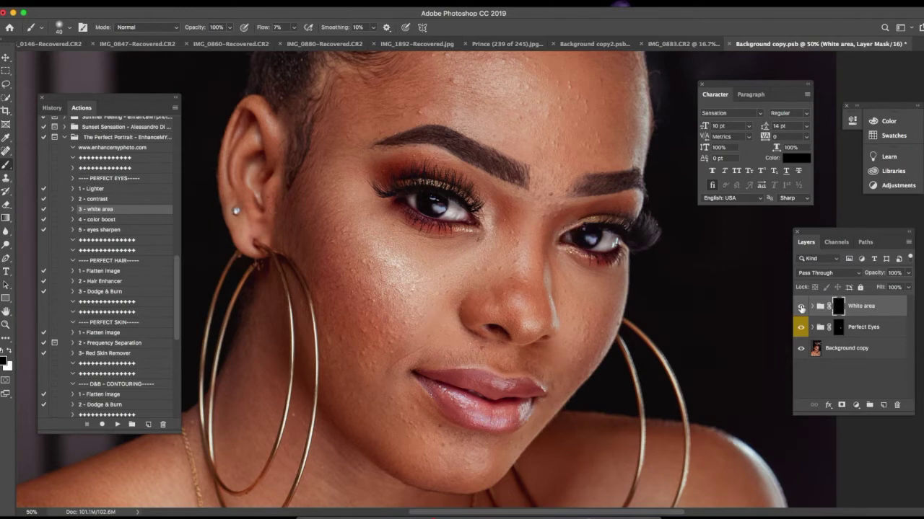
Compare the portrait with the White area group hidden and shown, and view it at 25% zoom
left_click(801, 307)
left_click(801, 307)
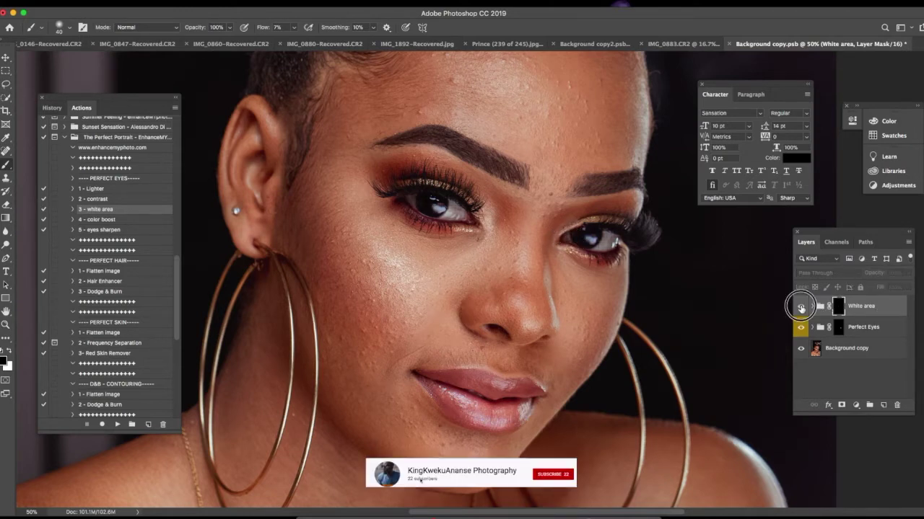
key("super+minus")
key("super+minus")
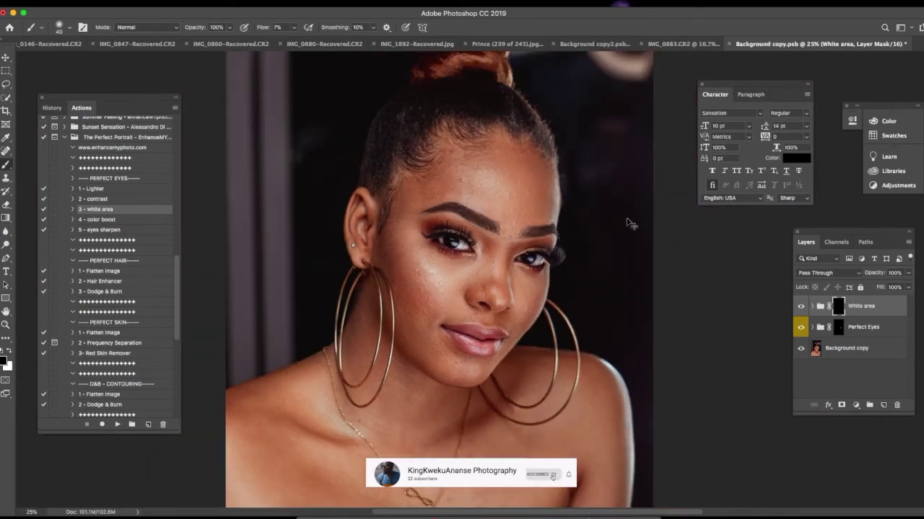
Set the White area group's opacity to 81% and compare the eyes with the group hidden and shown
key("super+minus")
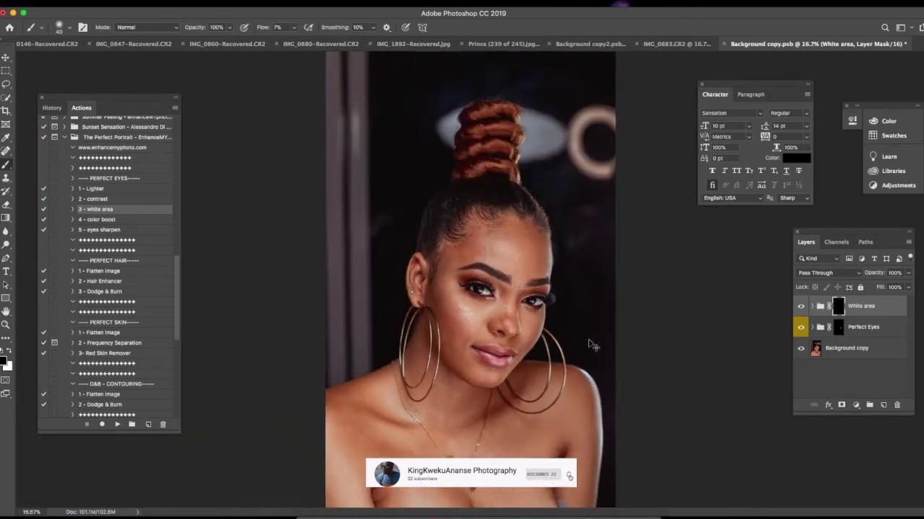
key("super+plus")
key("super+plus")
key("super+plus")
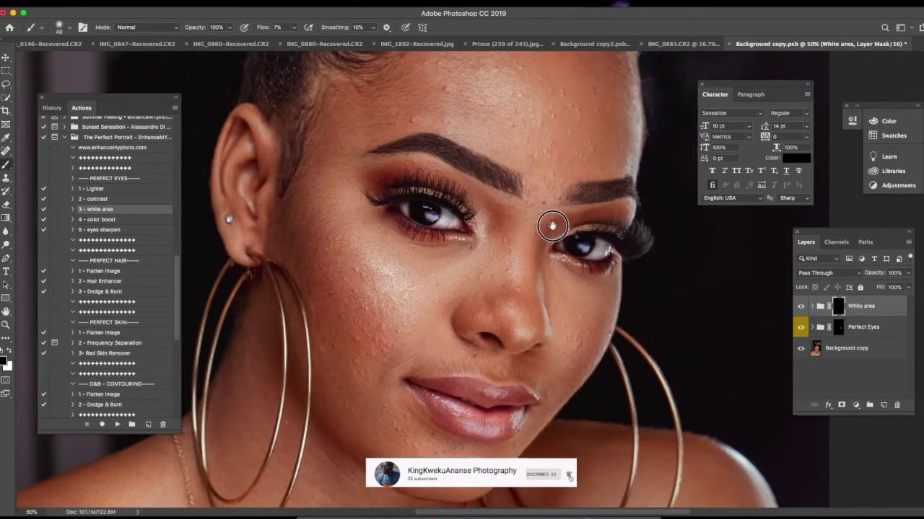
left_click_drag(552, 226, 547, 208)
left_click_drag(863, 273, 864, 275)
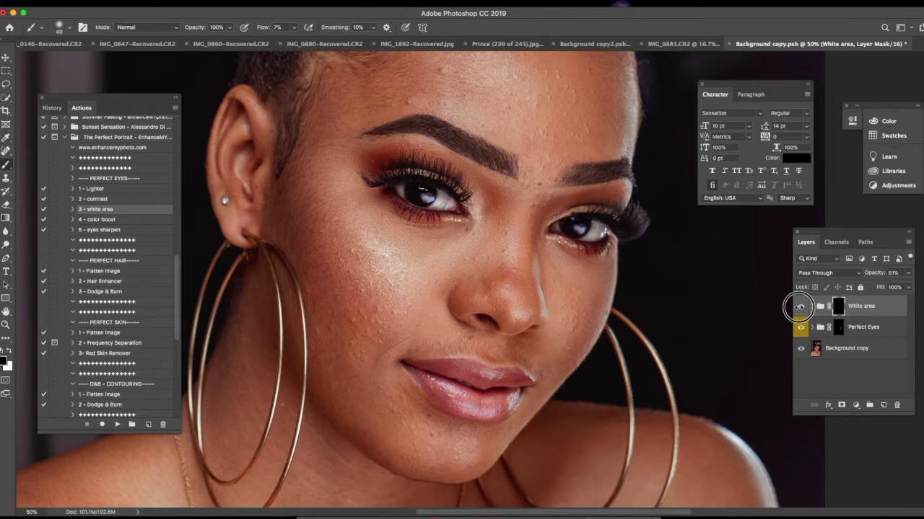
left_click(799, 306)
left_click(800, 307)
left_click(799, 307)
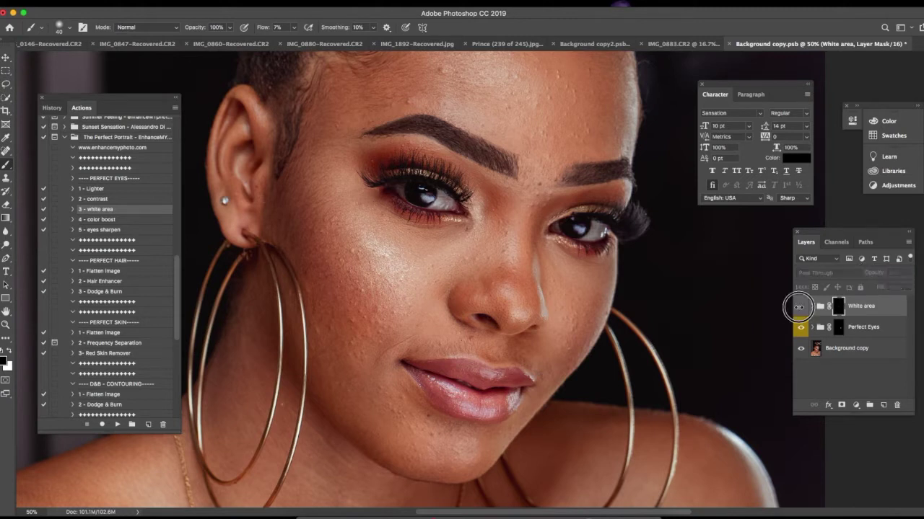
left_click(799, 306)
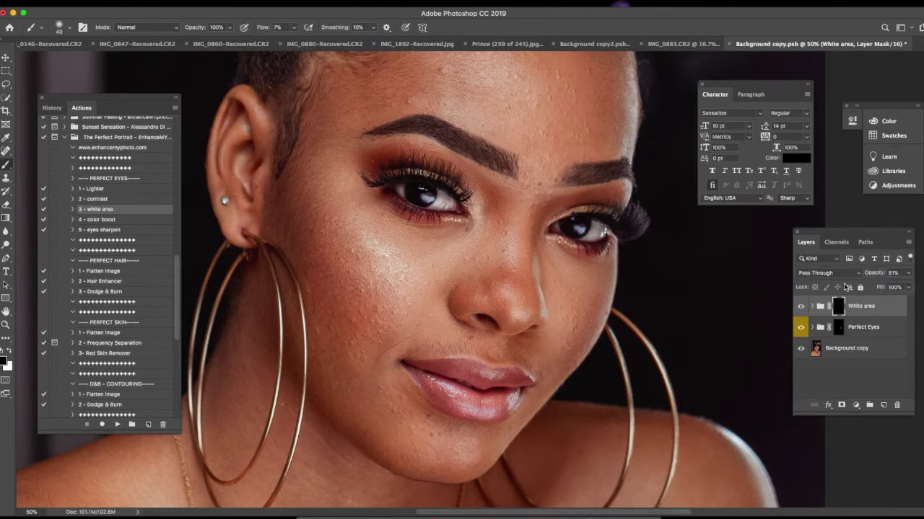
Lower the White area group's opacity to 69% and check the eyes with the group hidden and shown
left_click_drag(875, 273, 864, 284)
left_click(801, 307)
left_click(801, 308)
Run the "1 - Lips Enhancer" action and collapse the resulting Perfect Lips group
left_click(120, 272)
scroll(124, 323, "down", 2)
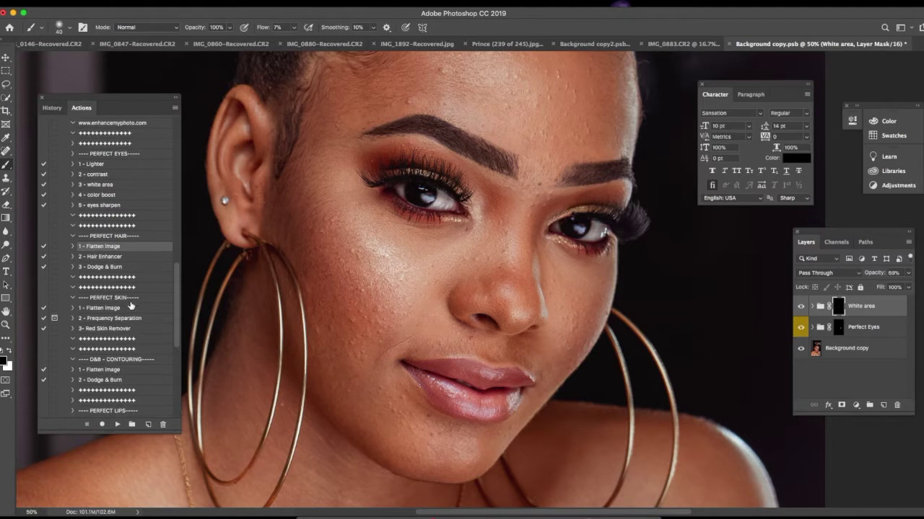
scroll(122, 370, "down", 2)
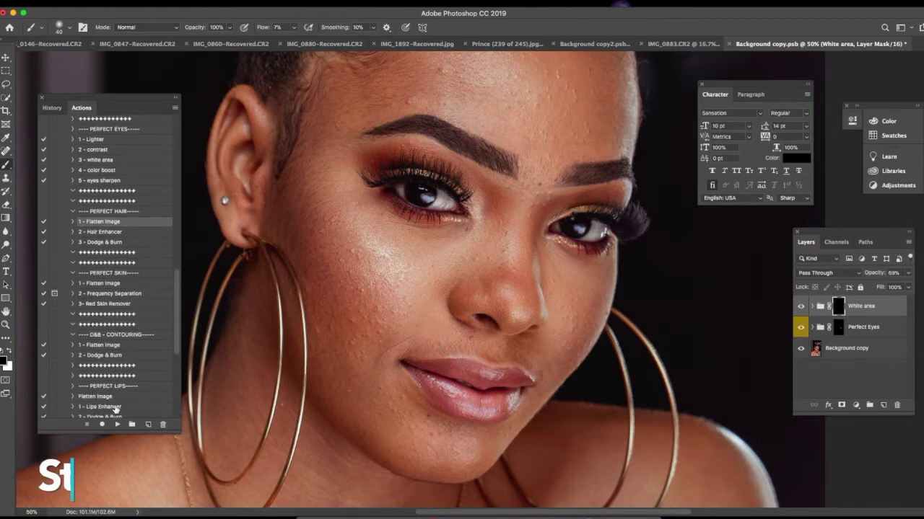
left_click(114, 408)
scroll(130, 401, "down", 2)
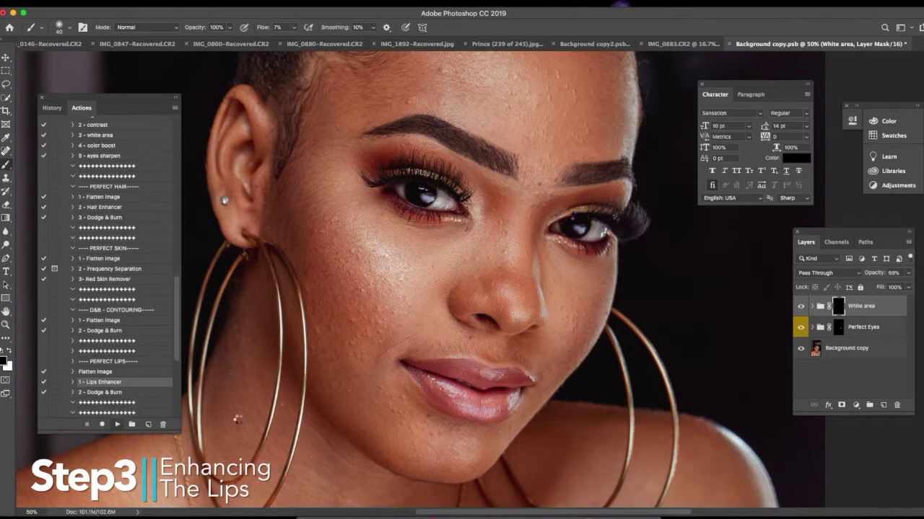
left_click(812, 307)
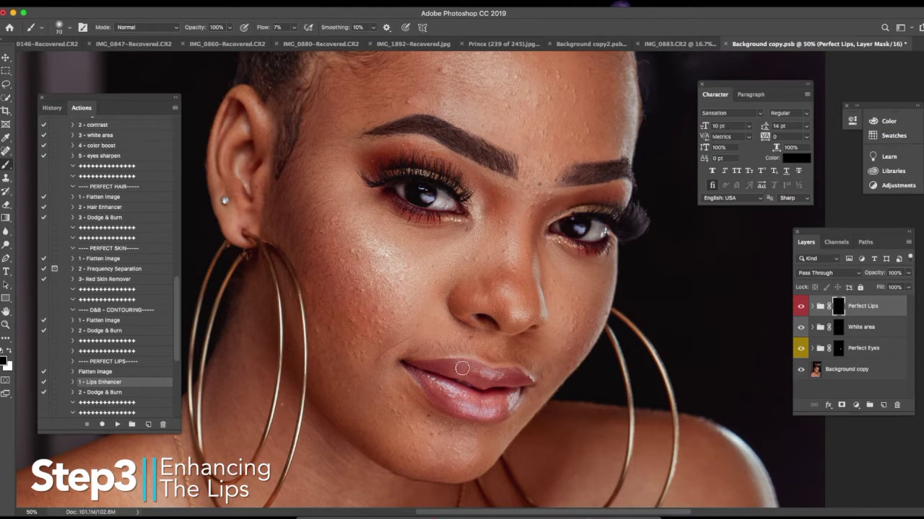
Paint white over the lips on the Perfect Lips mask at 68% flow, adjusting the brush size to fit
key("bracketright")
key("x")
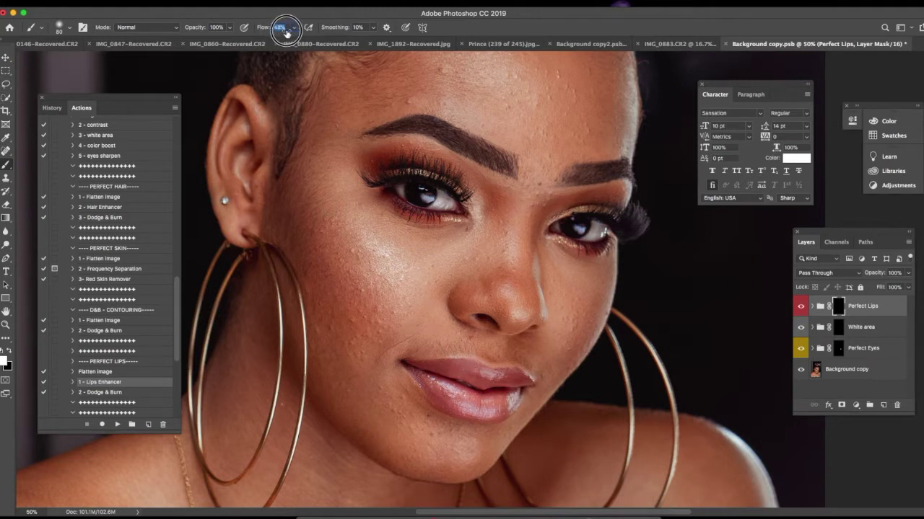
left_click(286, 28)
type("68")
key("Return")
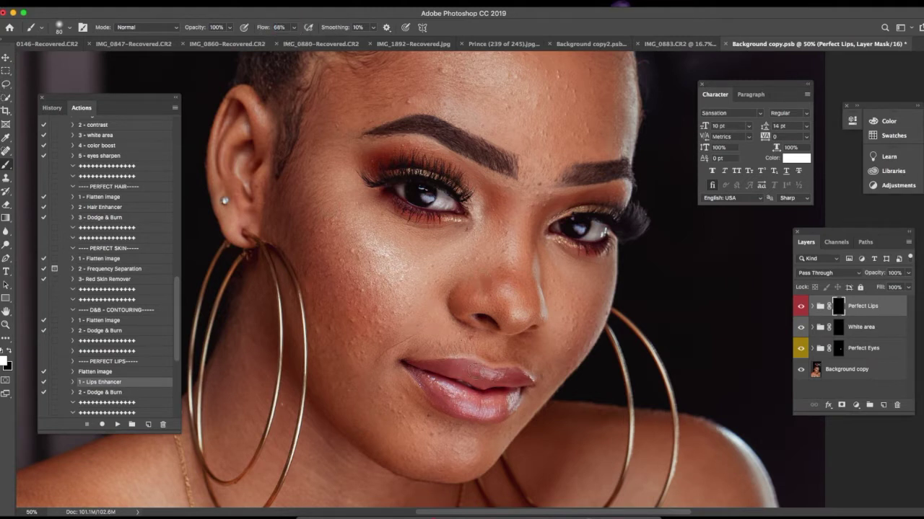
mouse_move(482, 372)
left_mouse_down()
mouse_move(406, 365)
mouse_move(438, 399)
mouse_move(433, 375)
mouse_move(465, 393)
mouse_move(434, 387)
mouse_move(455, 408)
mouse_move(484, 411)
mouse_move(453, 398)
mouse_move(477, 391)
mouse_move(457, 366)
mouse_move(526, 383)
mouse_move(492, 388)
mouse_move(517, 394)
mouse_move(490, 416)
mouse_move(433, 395)
mouse_move(497, 399)
mouse_move(453, 393)
mouse_move(406, 367)
mouse_move(465, 413)
mouse_move(510, 405)
mouse_move(522, 378)
mouse_move(462, 363)
mouse_move(476, 379)
mouse_move(417, 369)
mouse_move(438, 367)
left_mouse_up()
key("bracketright")
key("bracketright")
key("bracketleft")
key("bracketleft")
key("bracketleft")
Set the Perfect Lips group's opacity to 49% and compare the portrait with the group hidden and shown
mouse_move(873, 279)
left_mouse_down()
mouse_move(847, 280)
mouse_move(856, 280)
left_mouse_up()
left_click(799, 309)
key("super+minus")
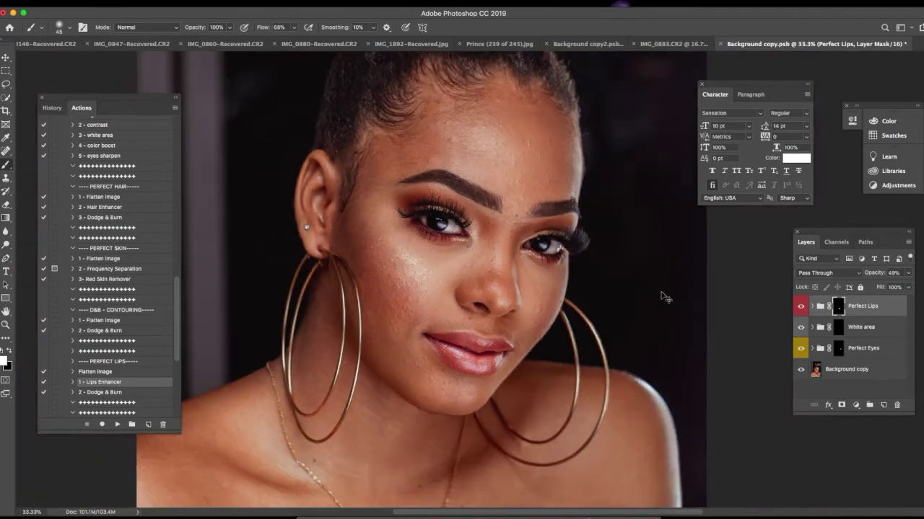
key("super+minus")
left_click(801, 307)
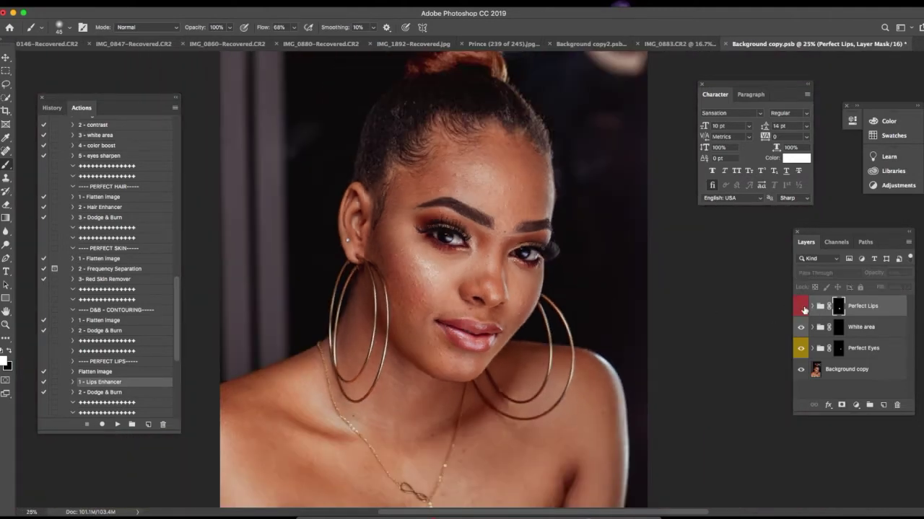
left_click(801, 308)
Reduce the Perfect Lips group's opacity to 39% and compare the lips with the group hidden and shown
left_click_drag(873, 275, 871, 276)
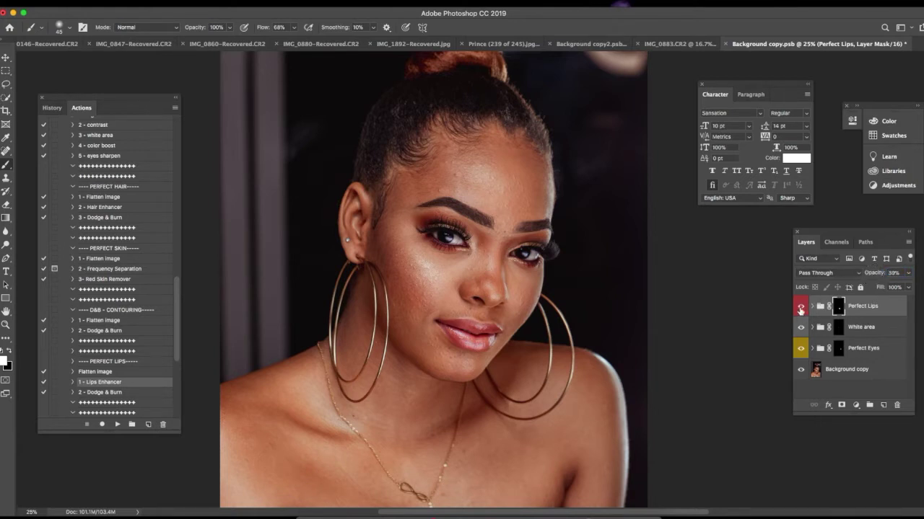
left_click(801, 308)
left_click(800, 308)
left_click(800, 308)
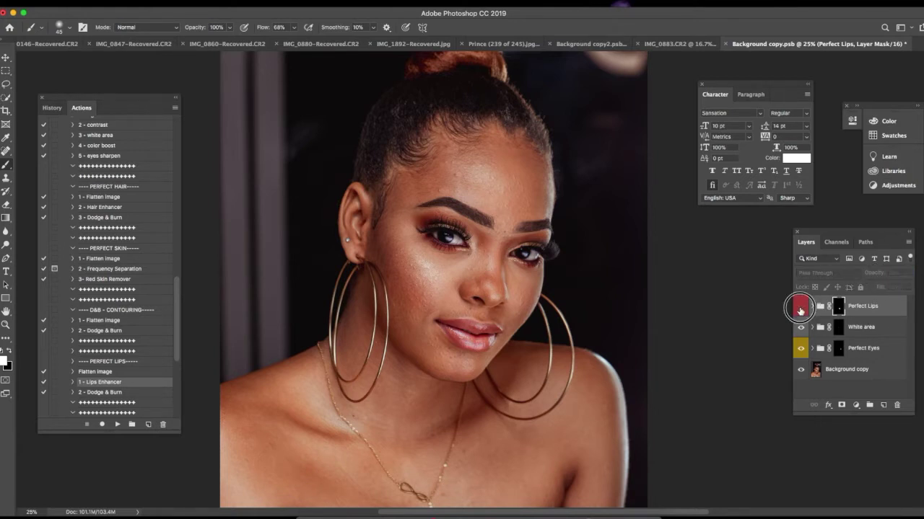
left_click(800, 308)
key("super+minus")
key("super+plus")
key("super+plus")
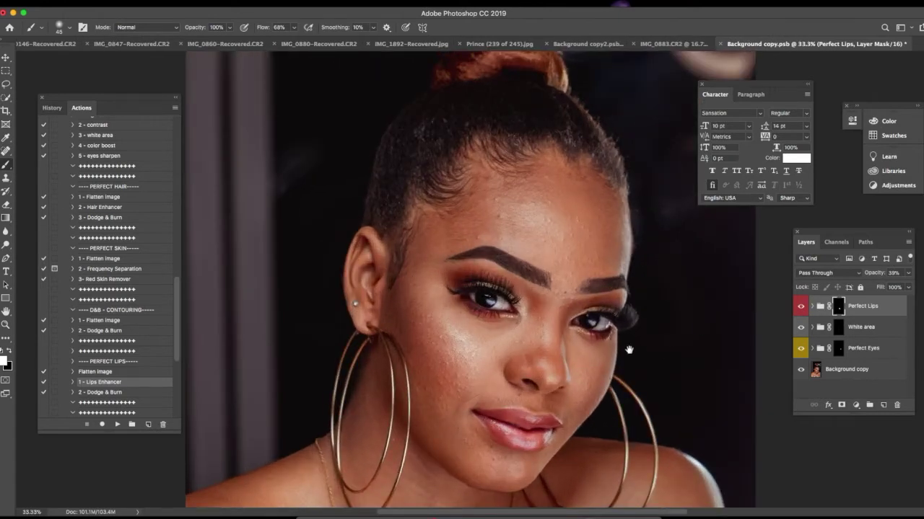
left_click_drag(630, 350, 593, 264)
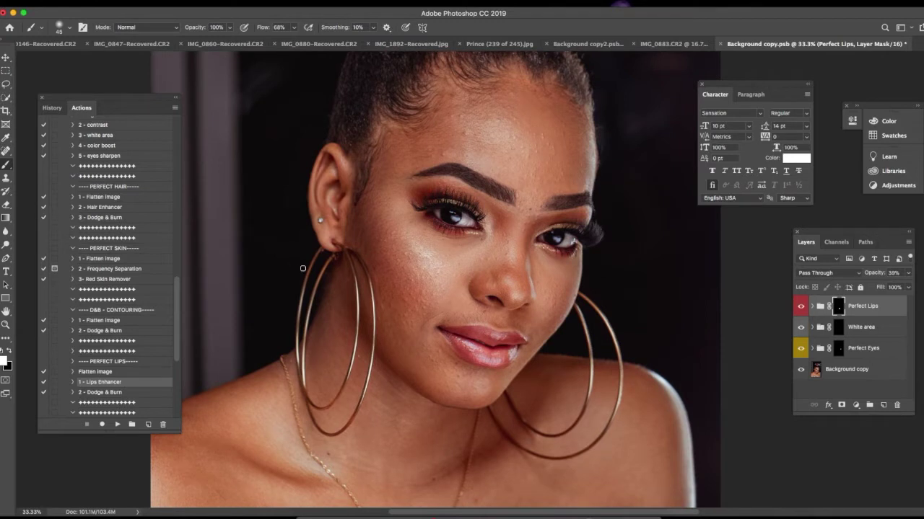
Flatten the image with the "1 - Flatten Image" action, run "2 - Hair Enhancer", and collapse the Perfect Hair group
left_click(122, 261)
left_click(118, 424)
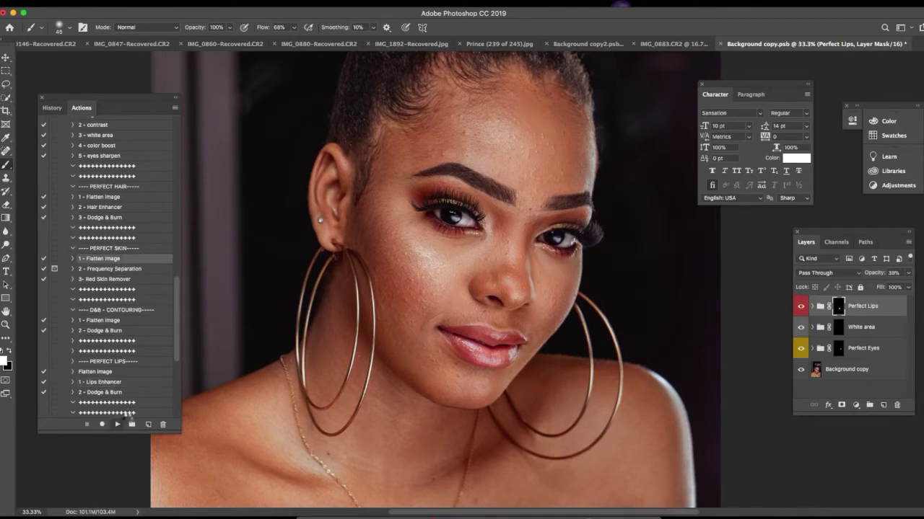
left_click(118, 207)
left_click(118, 425)
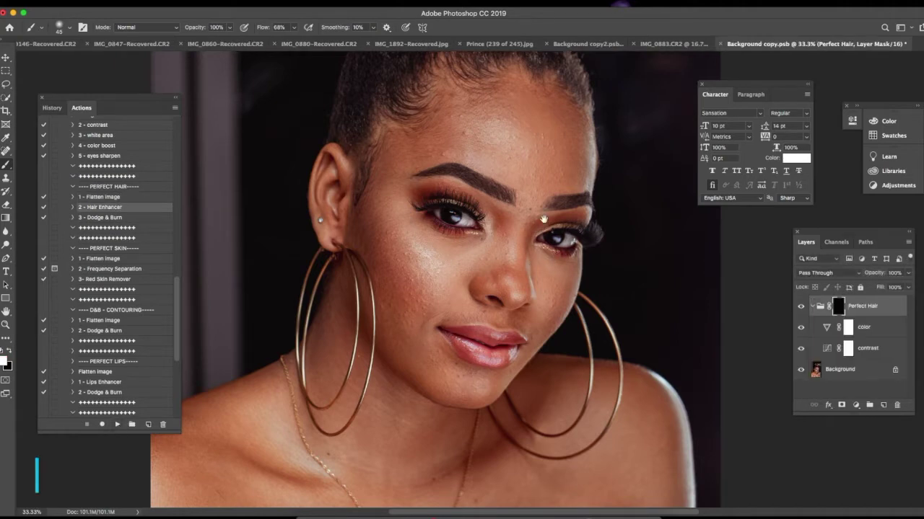
left_click_drag(544, 220, 529, 386)
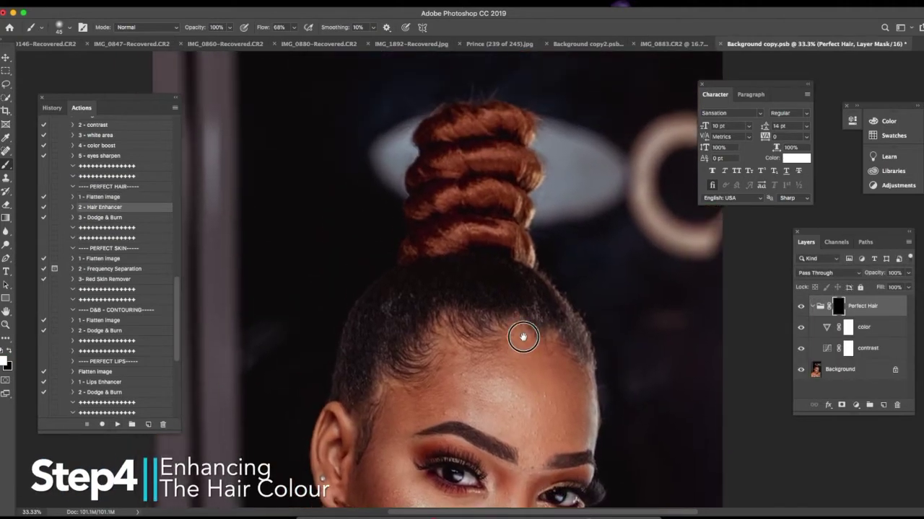
left_click(812, 306)
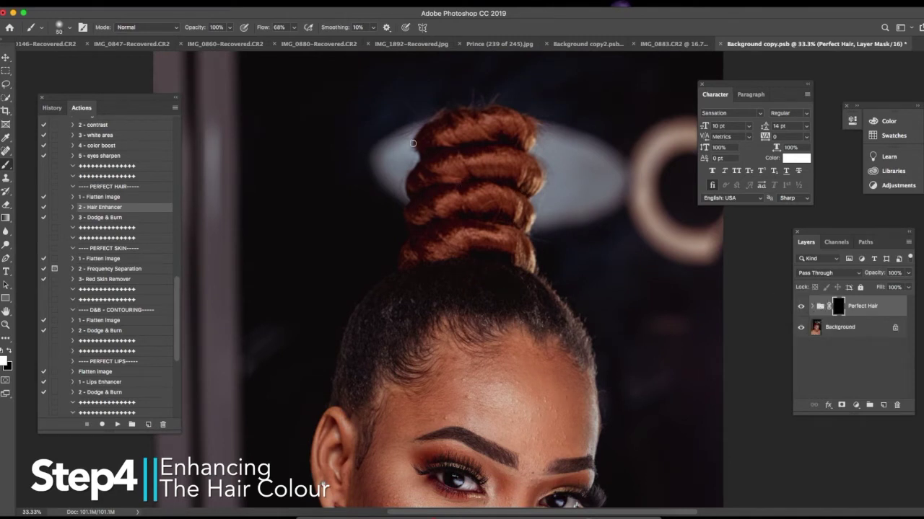
Enlarge the brush and paint white over the red hair bun on the Perfect Hair mask at 68% flow
key("bracketright")
key("bracketright")
key("bracketright")
key("bracketright")
key("bracketright")
key("bracketright")
key("bracketright")
key("bracketright")
key("bracketright")
key("bracketright")
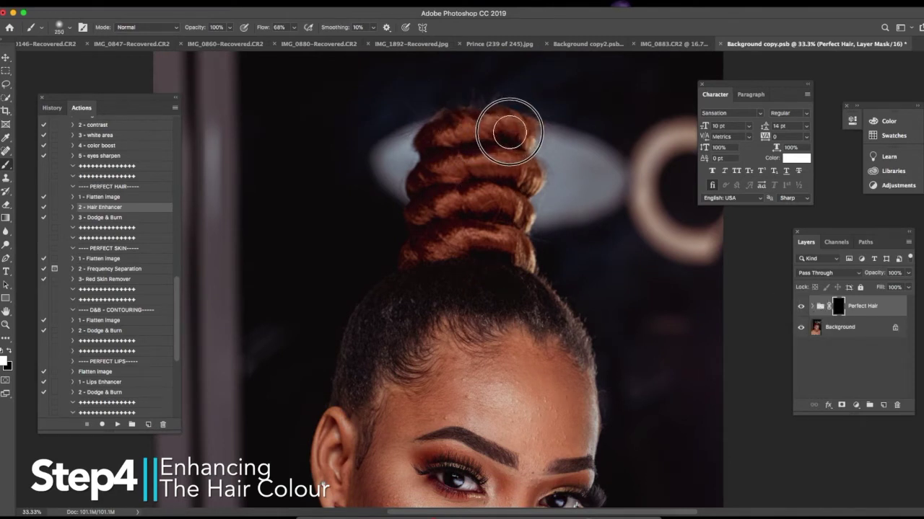
mouse_move(509, 131)
left_mouse_down()
mouse_move(439, 134)
mouse_move(427, 154)
mouse_move(448, 172)
mouse_move(446, 205)
mouse_move(458, 204)
mouse_move(464, 186)
mouse_move(420, 247)
mouse_move(508, 243)
mouse_move(525, 257)
mouse_move(510, 205)
mouse_move(526, 184)
mouse_move(508, 158)
mouse_move(523, 138)
mouse_move(455, 168)
mouse_move(446, 202)
mouse_move(462, 224)
mouse_move(448, 245)
mouse_move(510, 252)
left_mouse_up()
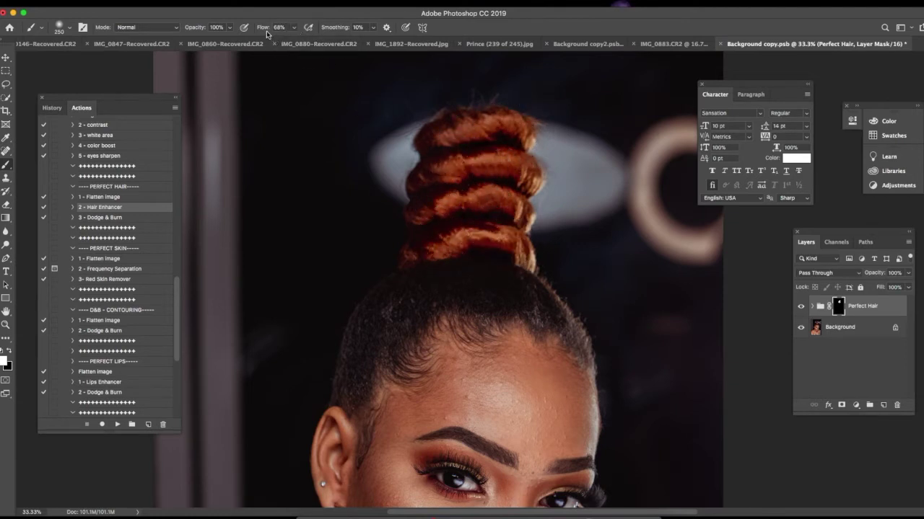
Lower the brush flow to 25% and paint over the dark hair below the bun on the Perfect Hair mask
left_click_drag(266, 28, 237, 29)
left_click(433, 278)
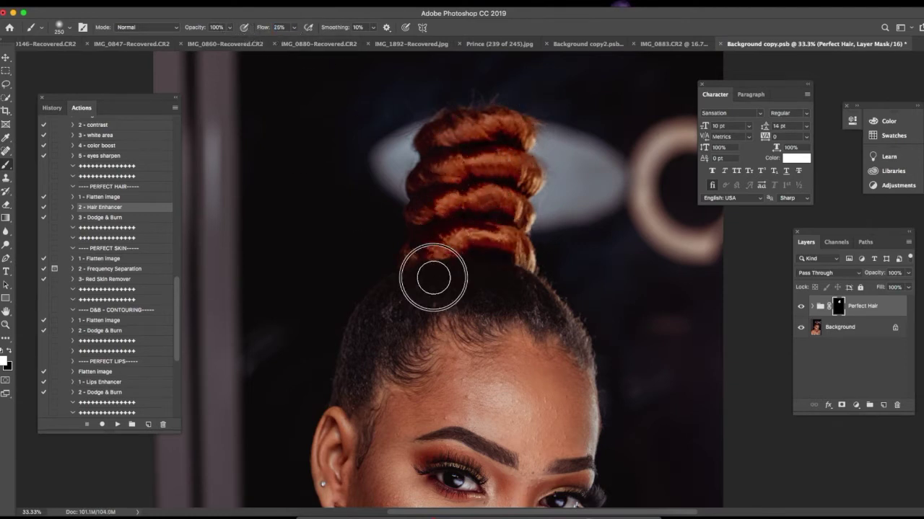
mouse_move(433, 278)
left_mouse_down()
mouse_move(345, 368)
mouse_move(485, 281)
mouse_move(473, 285)
mouse_move(528, 297)
mouse_move(581, 340)
mouse_move(511, 305)
mouse_move(478, 317)
mouse_move(457, 282)
mouse_move(384, 320)
left_mouse_up()
key("bracketleft")
key("bracketleft")
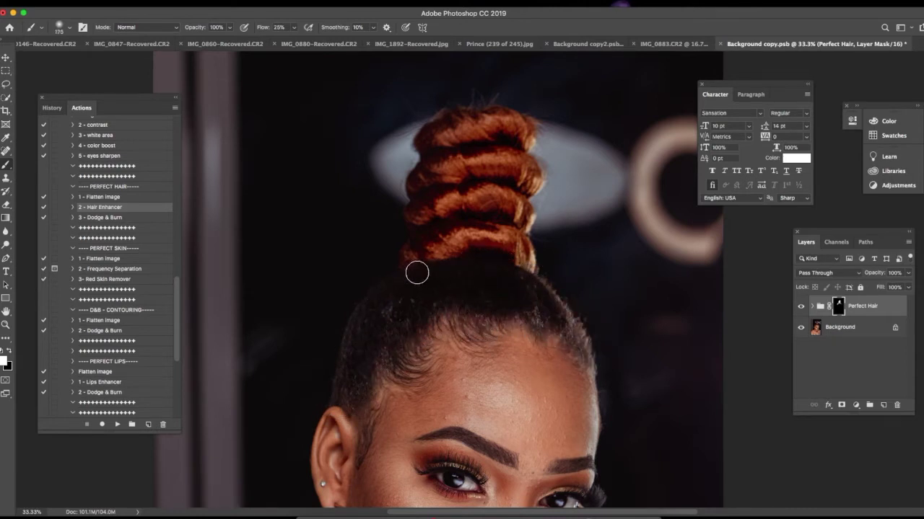
Lower the Perfect Hair group's opacity and flatten the image with the Perfect Skin "1 - Flatten Image" action
key("super+minus")
key("super+minus")
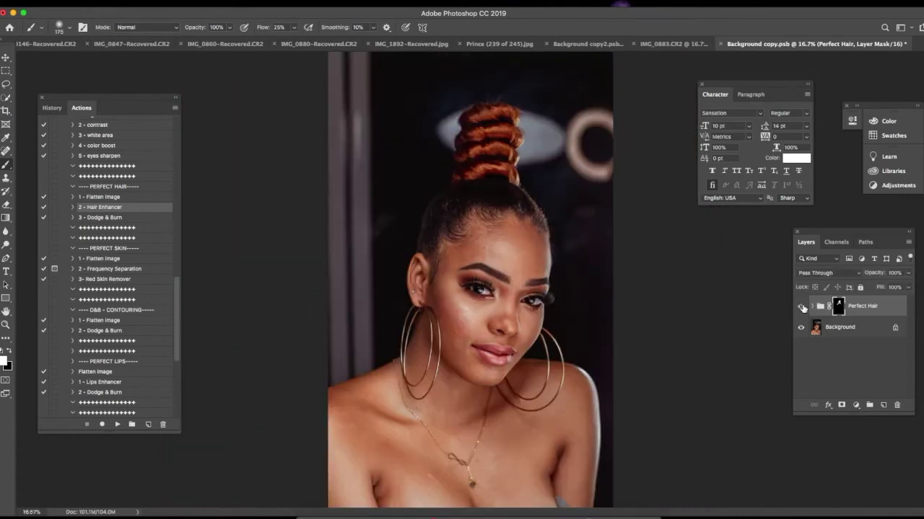
left_click_drag(874, 279, 852, 281)
left_click(110, 260)
left_click(119, 424)
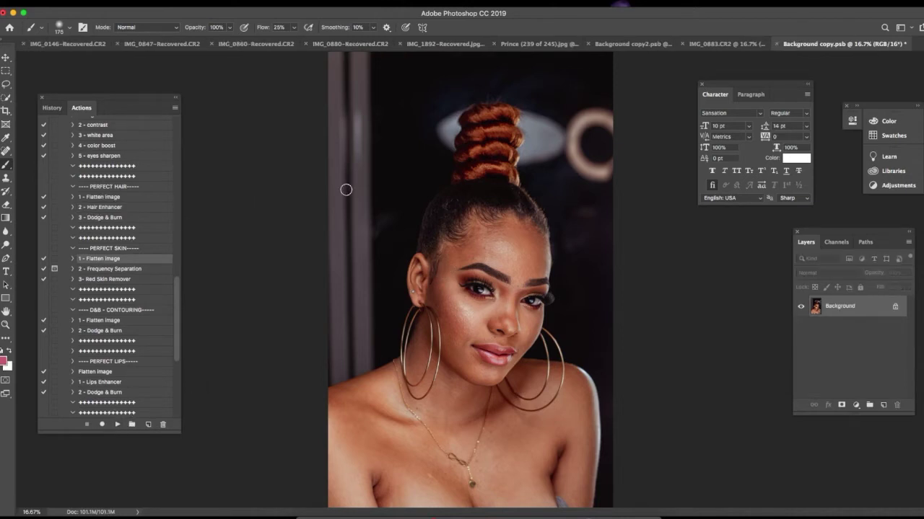
Remove the forehead blemishes with the Spot Healing Brush at size 15 in Content-Aware mode
scroll(487, 243, "up", 5)
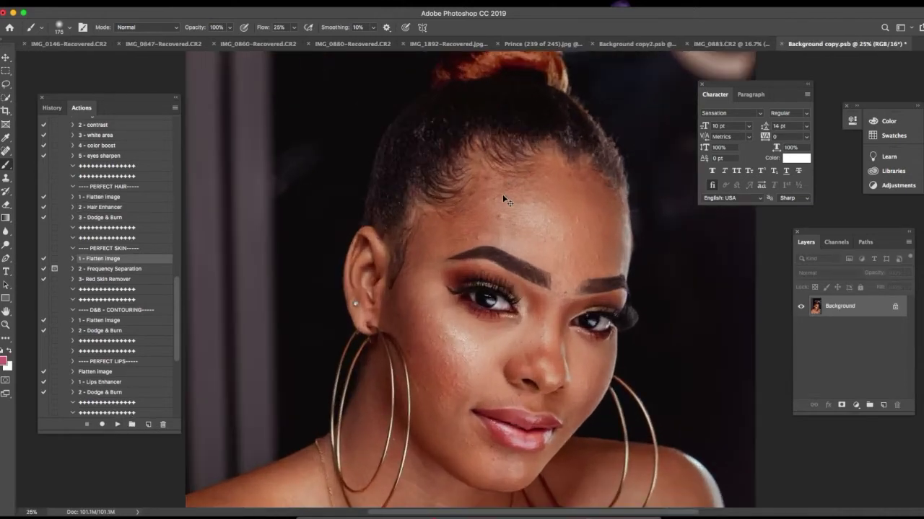
scroll(526, 202, "up", 3)
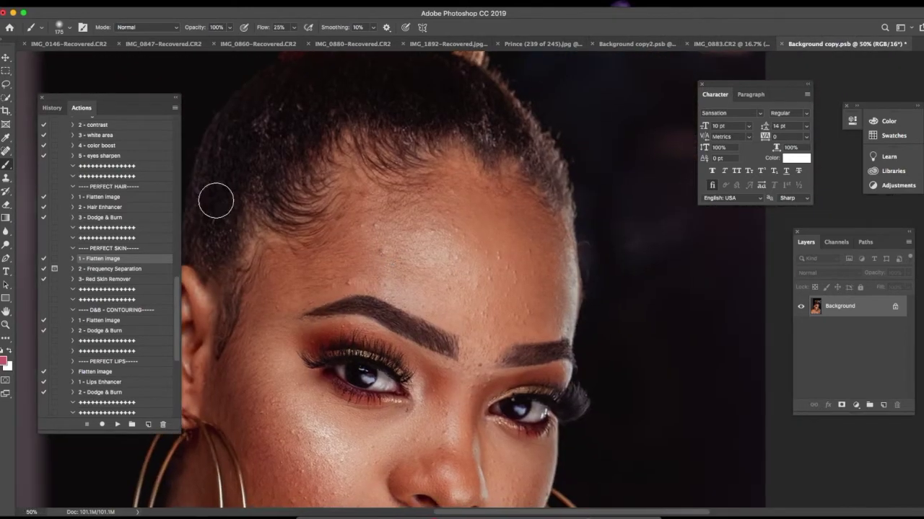
left_click(7, 166)
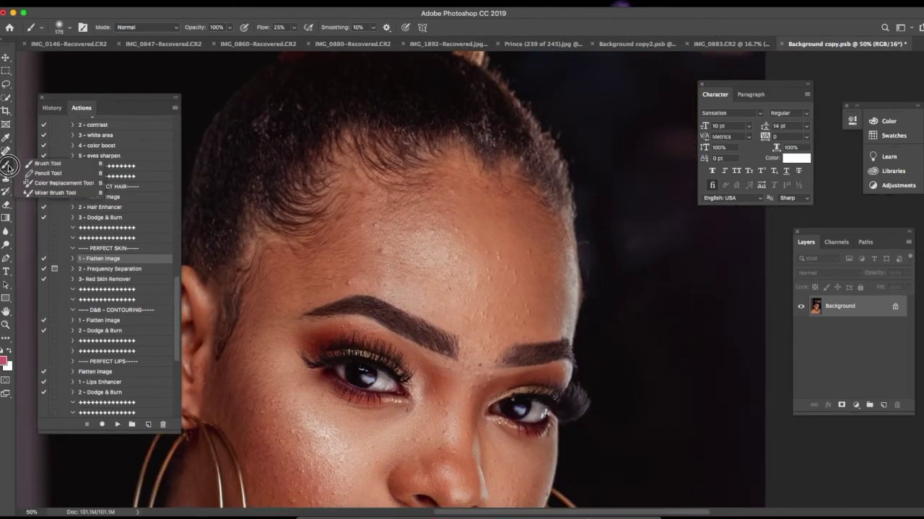
left_click(7, 152)
left_click(52, 152)
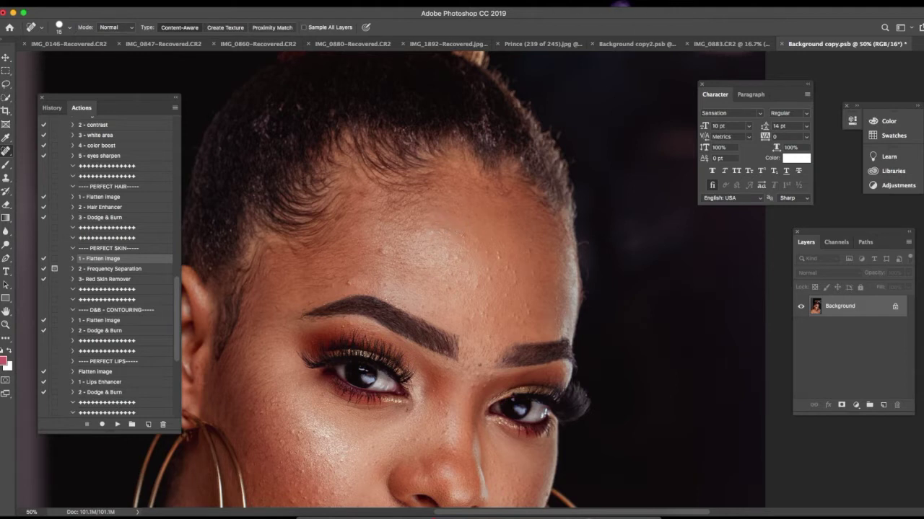
left_click(476, 237)
left_click(484, 251)
left_click(491, 241)
left_click(532, 272)
left_click(488, 269)
left_click(475, 285)
Reduce the Spot Healing Brush to size 9 and remove the small blemishes on the lower face and cheek
scroll(526, 305, "down", 5)
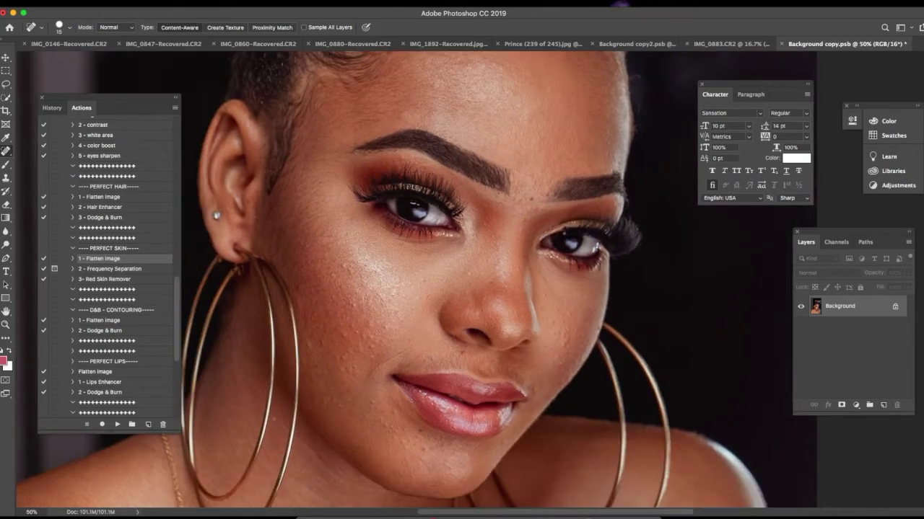
scroll(547, 299, "down", 2)
scroll(547, 299, "left", 2)
scroll(552, 318, "up", 1)
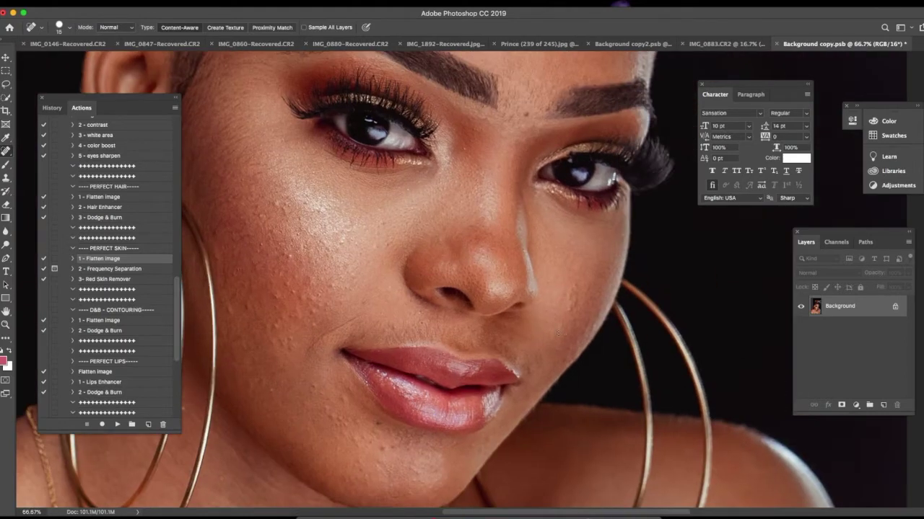
key("shift+Tab")
key("shift+Tab")
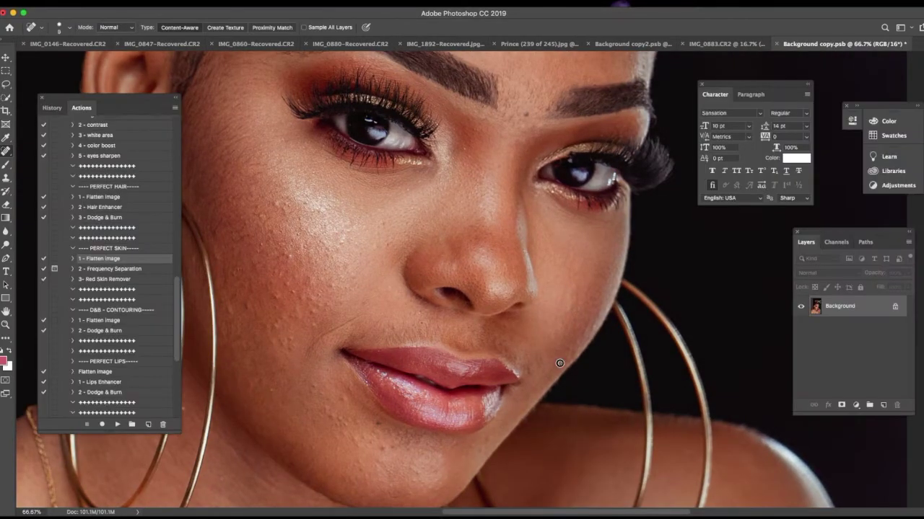
scroll(384, 231, "left", 4)
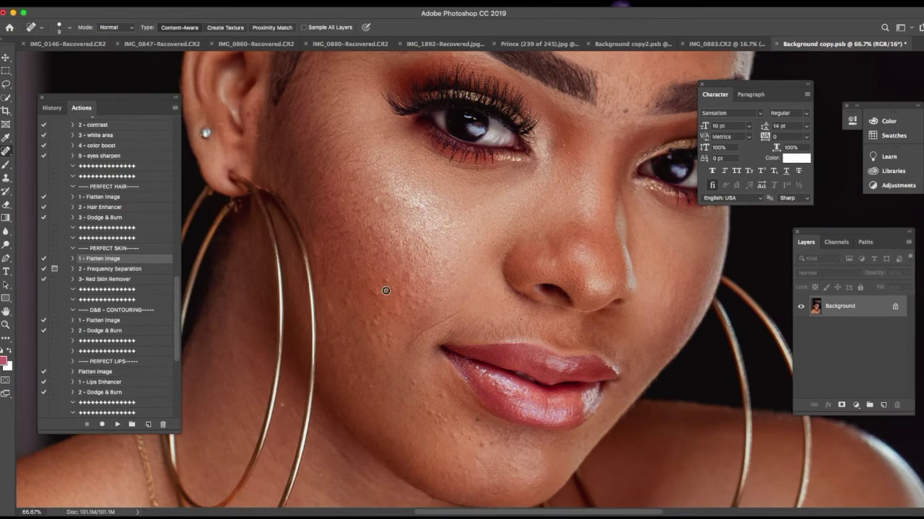
Heal the bumps on the cheek and chin using the Healing Brush with a sampled source at size 15
key("shift+j")
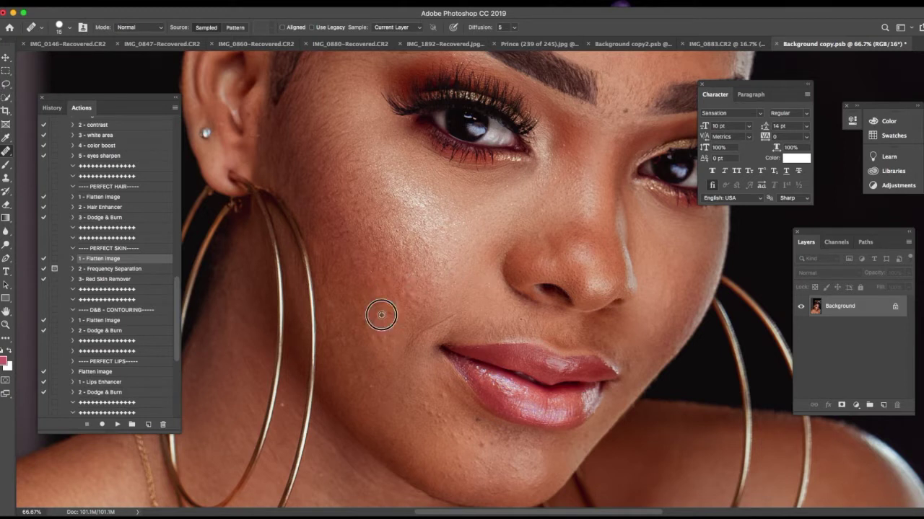
scroll(404, 361, "down", 3)
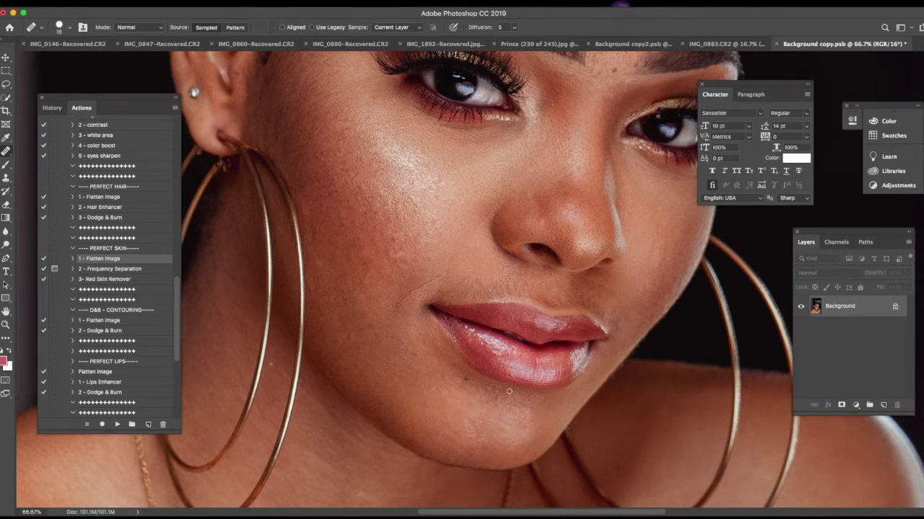
scroll(471, 430, "up", 5)
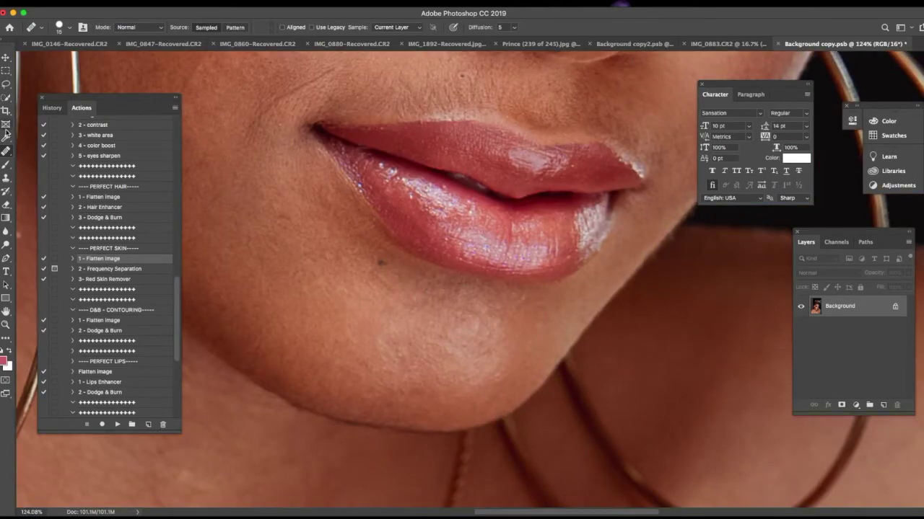
Return to the Spot Healing Brush at size 9 and clean the remaining spots on the chin and cheek
key("shift+j")
scroll(409, 345, "up", 5)
left_click_drag(526, 298, 447, 363)
scroll(371, 262, "up", 5)
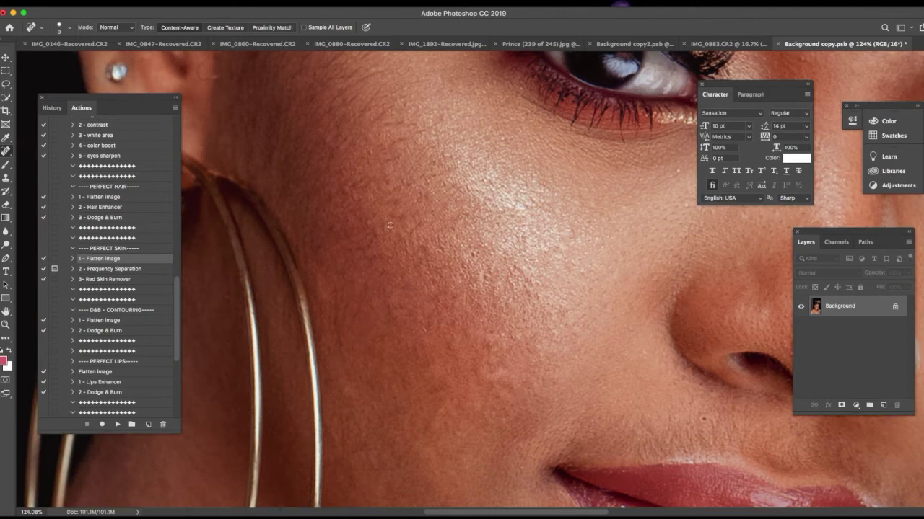
scroll(469, 353, "right", 2)
scroll(470, 353, "down", 5)
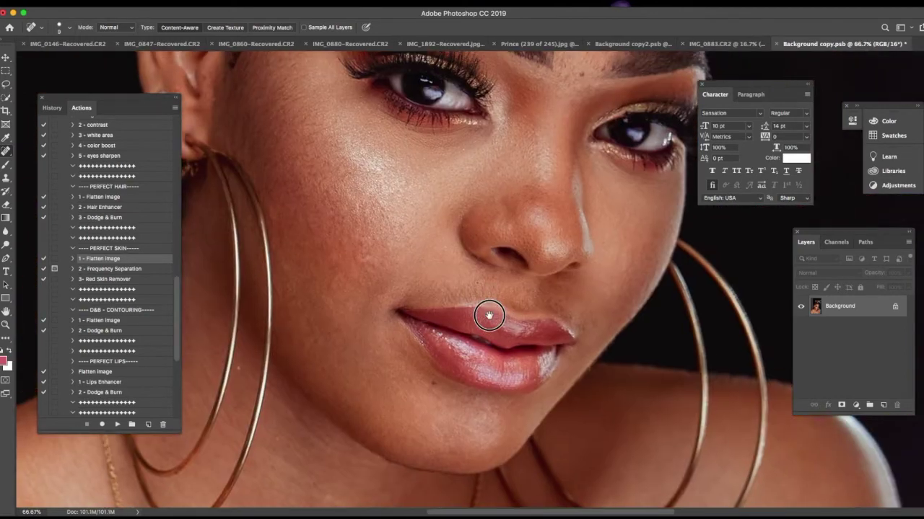
scroll(490, 315, "up", 3)
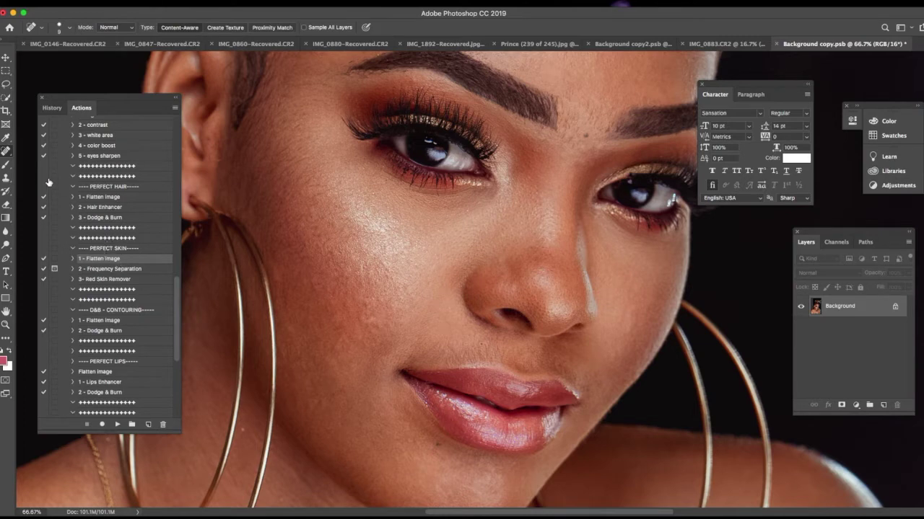
Choose the Patch tool in Normal mode with Source selected and patch uneven skin on the upper forehead
left_click(7, 153)
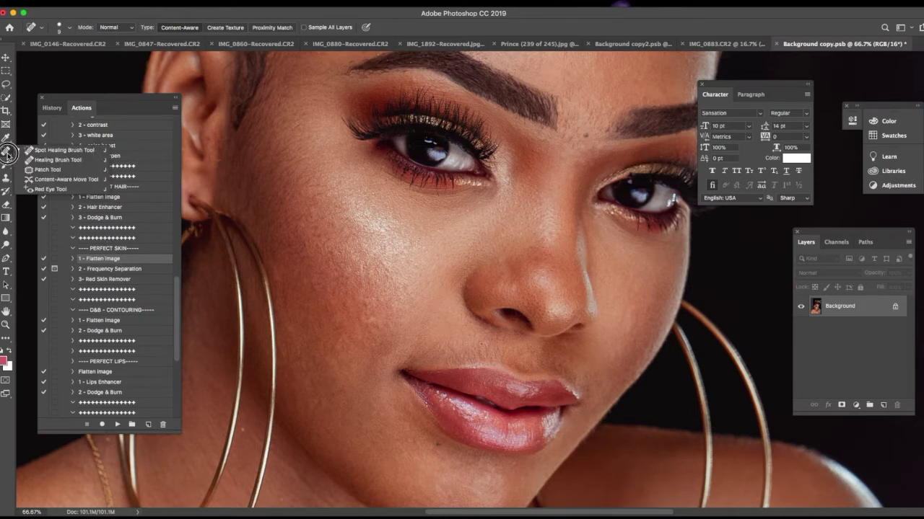
left_click(49, 170)
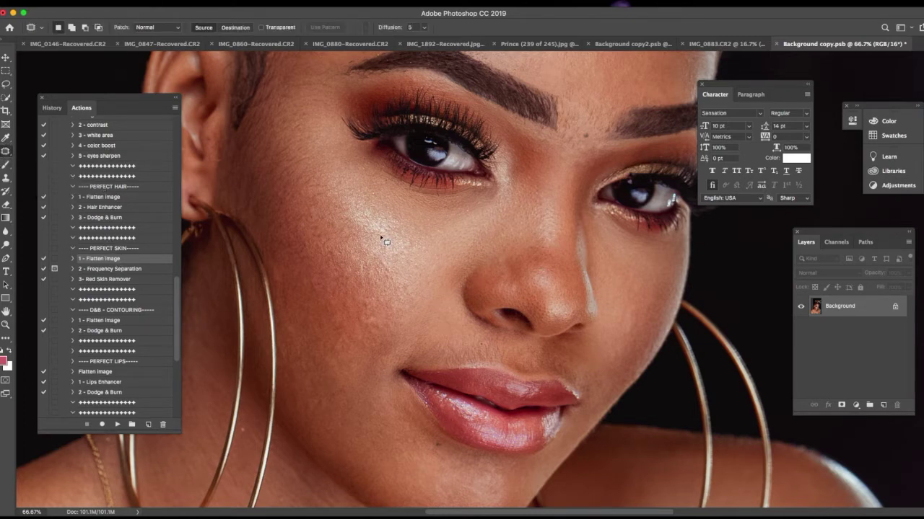
left_click_drag(399, 233, 328, 380)
left_click_drag(428, 220, 434, 302)
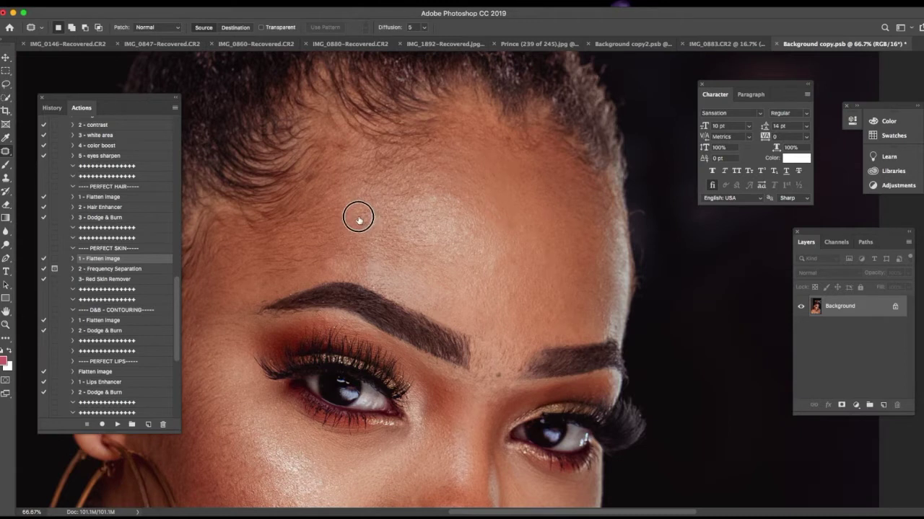
mouse_move(359, 218)
left_mouse_down()
mouse_move(371, 227)
mouse_move(371, 214)
mouse_move(357, 229)
left_mouse_up()
mouse_move(400, 199)
left_mouse_down()
mouse_move(385, 210)
mouse_move(399, 200)
mouse_move(401, 211)
left_mouse_up()
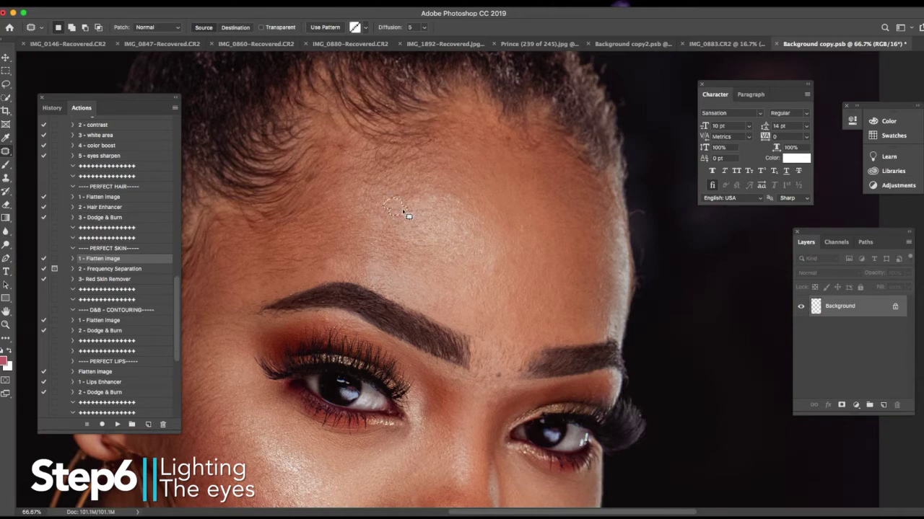
Patch the area of skin just above the fully visible eyebrow and deselect it
left_click_drag(499, 274, 556, 242)
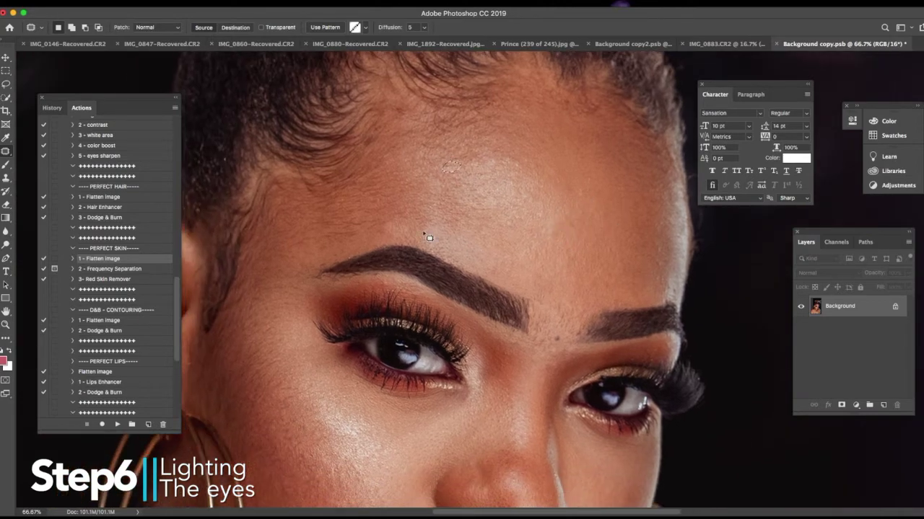
mouse_move(382, 236)
left_mouse_down()
mouse_move(408, 227)
mouse_move(410, 202)
left_mouse_up()
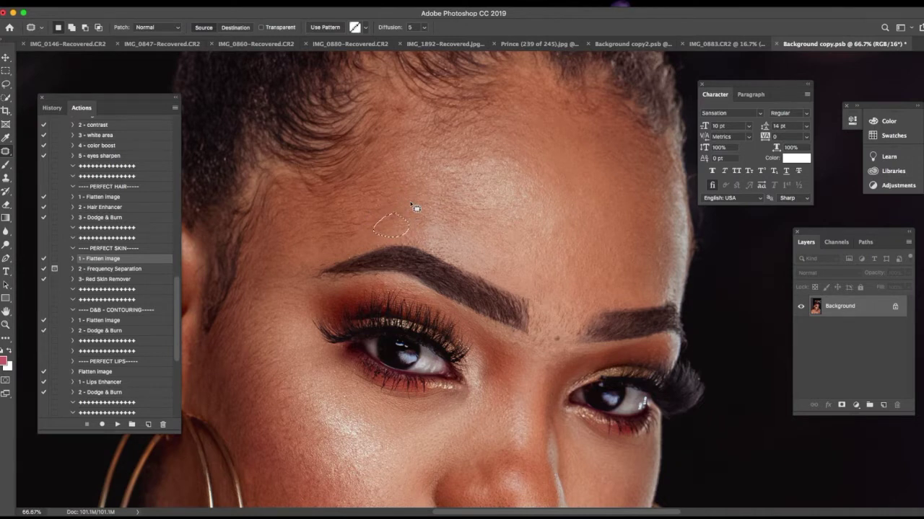
key("ctrl+d")
scroll(509, 252, "down", 5)
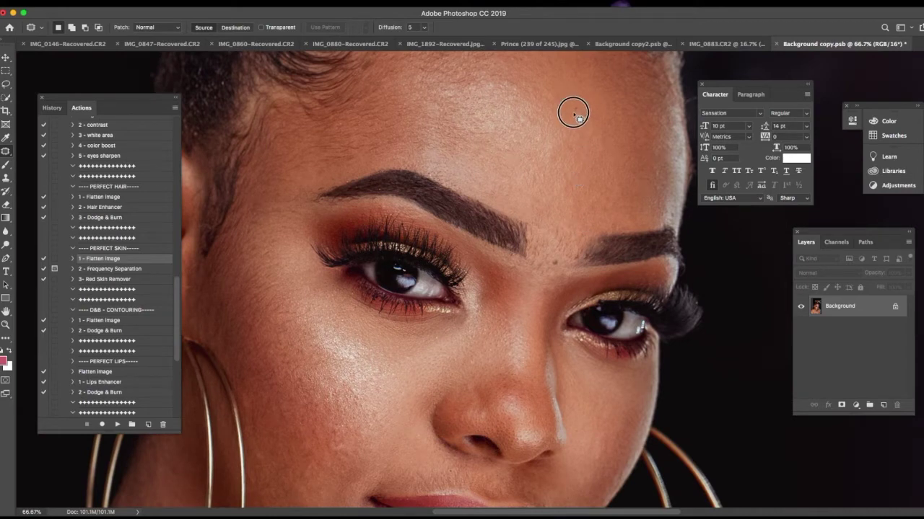
Patch the central forehead and the skin between the eyebrows, and touch up one small spot there with the Spot Healing Brush
mouse_move(573, 114)
left_mouse_down()
mouse_move(593, 144)
mouse_move(556, 163)
mouse_move(570, 154)
mouse_move(590, 166)
left_mouse_up()
scroll(601, 173, "down", 3)
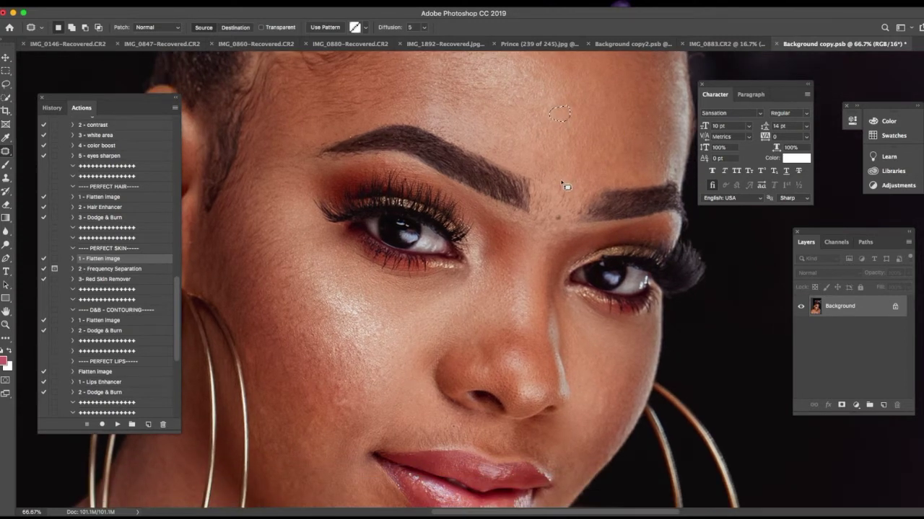
key("ctrl+d")
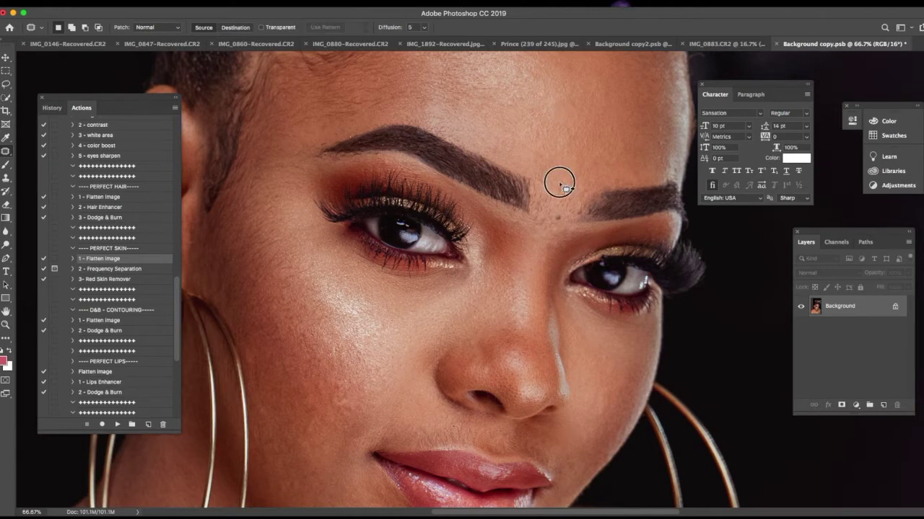
left_click(556, 193)
mouse_move(557, 193)
left_mouse_down()
mouse_move(562, 170)
mouse_move(570, 186)
mouse_move(560, 207)
mouse_move(563, 189)
mouse_move(574, 197)
mouse_move(561, 211)
mouse_move(572, 210)
mouse_move(567, 199)
mouse_move(583, 207)
mouse_move(546, 218)
mouse_move(560, 202)
mouse_move(538, 229)
mouse_move(561, 229)
mouse_move(543, 221)
mouse_move(552, 193)
mouse_move(554, 217)
left_mouse_up()
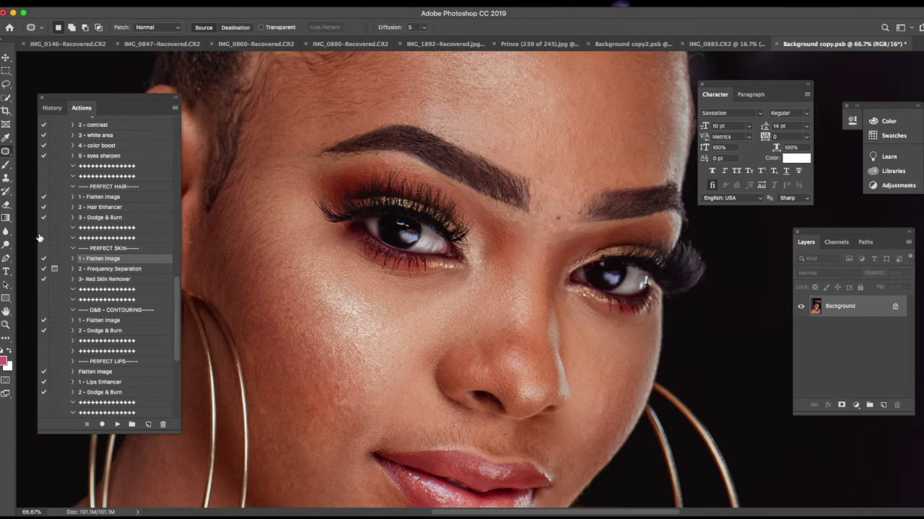
left_click(6, 151)
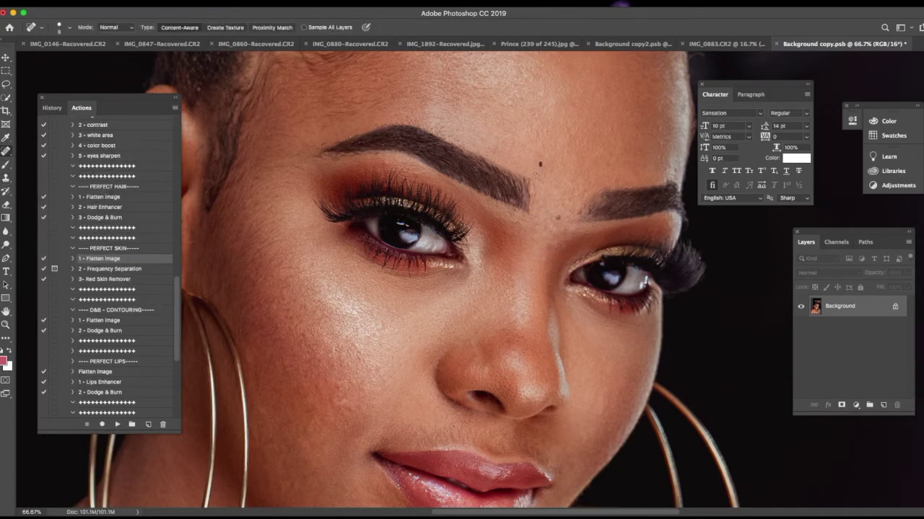
key("super+minus")
Patch the uneven skin around the mouth and chin with the Patch tool
left_click(6, 151)
left_click(43, 172)
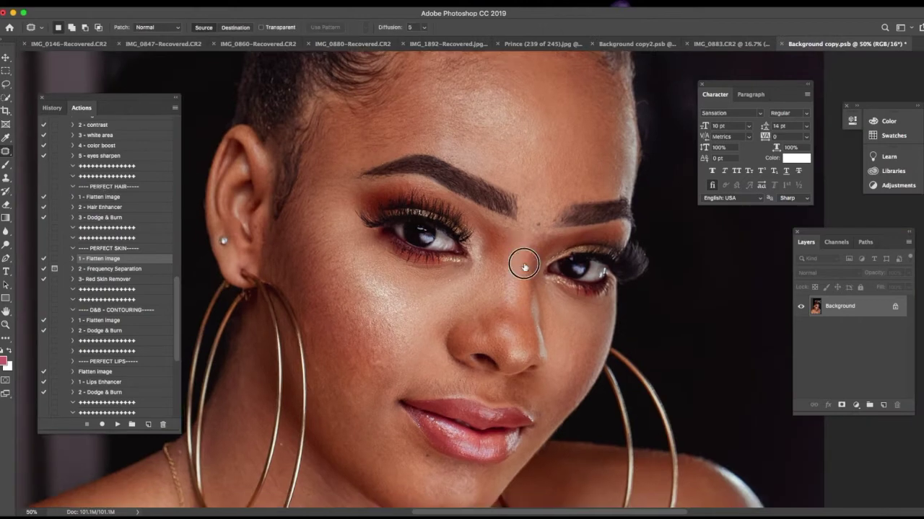
scroll(521, 264, "down", 3)
left_click_drag(580, 304, 584, 294)
scroll(584, 295, "down", 5)
scroll(584, 295, "left", 2)
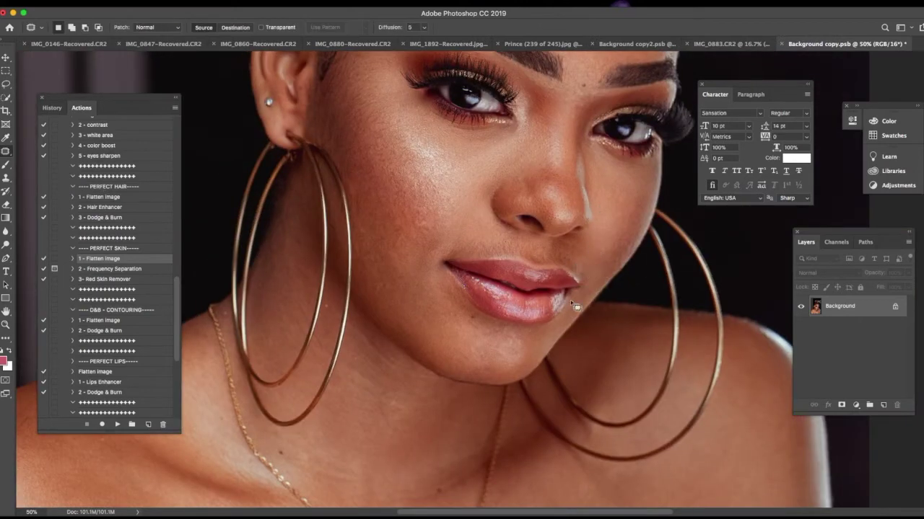
mouse_move(483, 346)
left_mouse_down()
mouse_move(468, 366)
mouse_move(499, 370)
mouse_move(520, 362)
mouse_move(527, 369)
mouse_move(527, 332)
mouse_move(536, 338)
mouse_move(469, 327)
mouse_move(458, 334)
mouse_move(457, 356)
left_mouse_up()
scroll(458, 357, "up", 2)
scroll(458, 357, "left", 1)
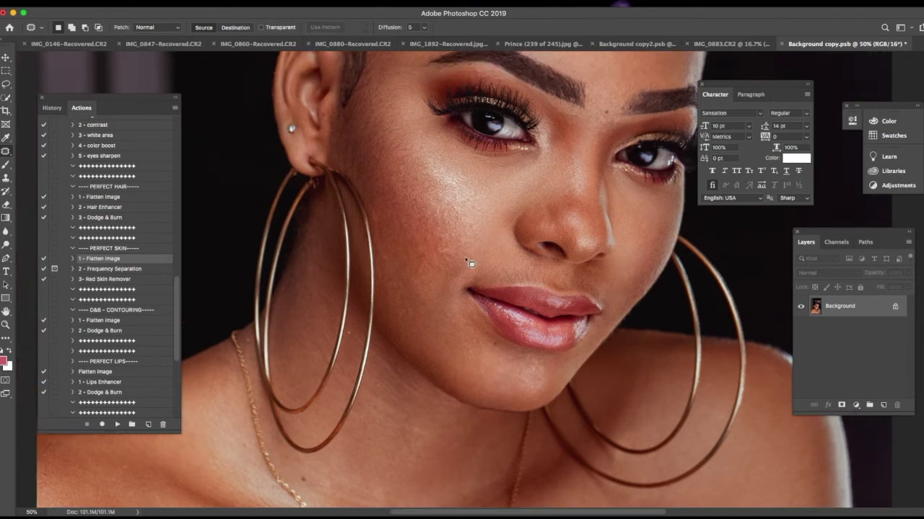
Patch the rough, bumpy areas on the cheek and along the jaw beside the hoop earring
left_click_drag(437, 249, 467, 251)
scroll(461, 249, "up", 2)
scroll(462, 249, "left", 1)
scroll(466, 265, "left", 1)
left_click(463, 285)
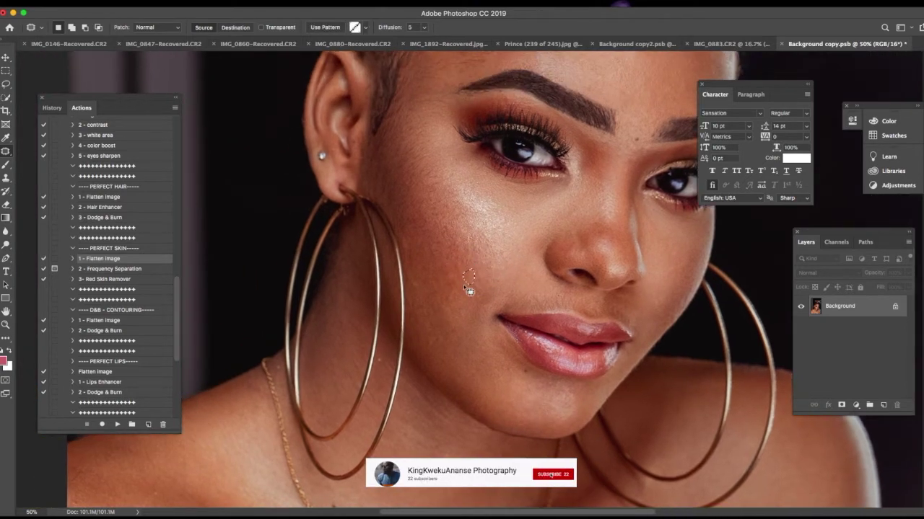
left_click_drag(420, 284, 427, 325)
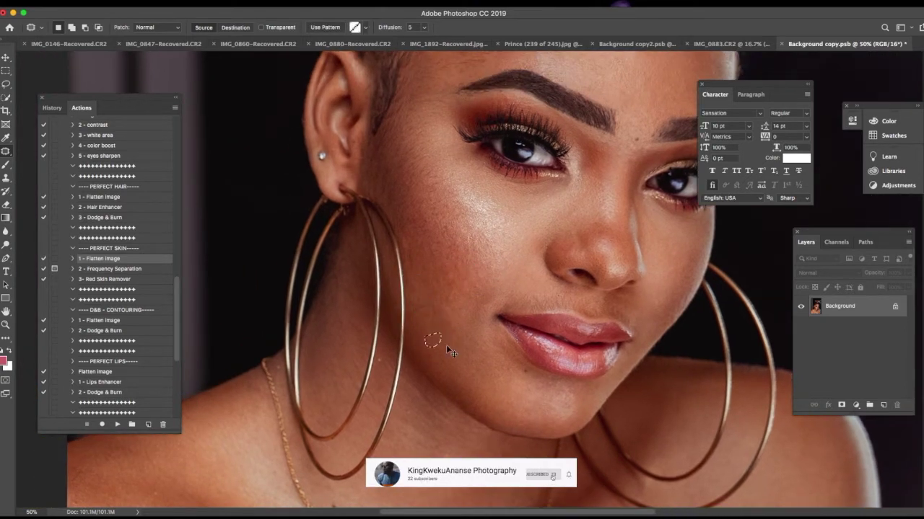
scroll(423, 247, "up", 3)
mouse_move(425, 262)
left_mouse_down()
mouse_move(439, 285)
mouse_move(413, 272)
mouse_move(426, 260)
mouse_move(423, 310)
mouse_move(479, 280)
mouse_move(464, 300)
mouse_move(473, 278)
mouse_move(426, 300)
mouse_move(478, 348)
mouse_move(374, 266)
mouse_move(457, 306)
left_mouse_up()
scroll(407, 264, "down", 2)
scroll(406, 265, "right", 1)
Patch the marks on the chest around the necklace and below the collarbone, and deselect
key("h")
scroll(458, 307, "down", 5)
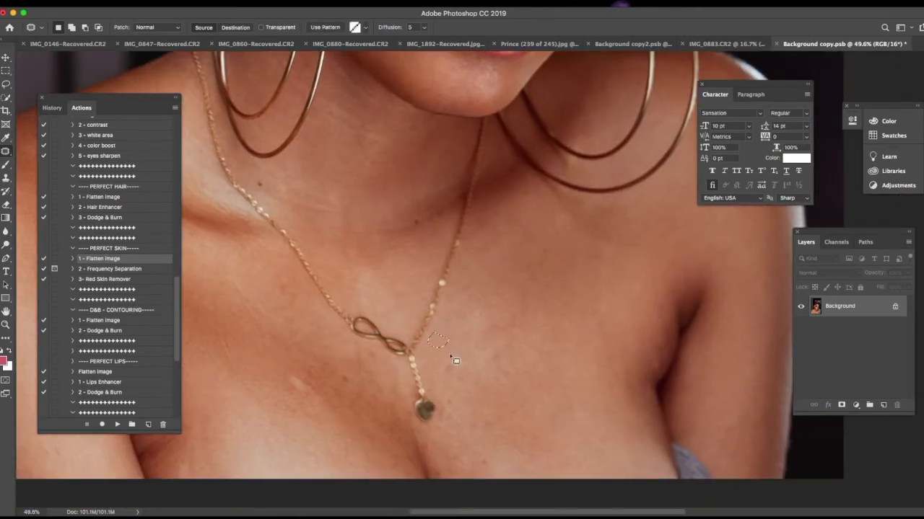
scroll(450, 406, "down", 1)
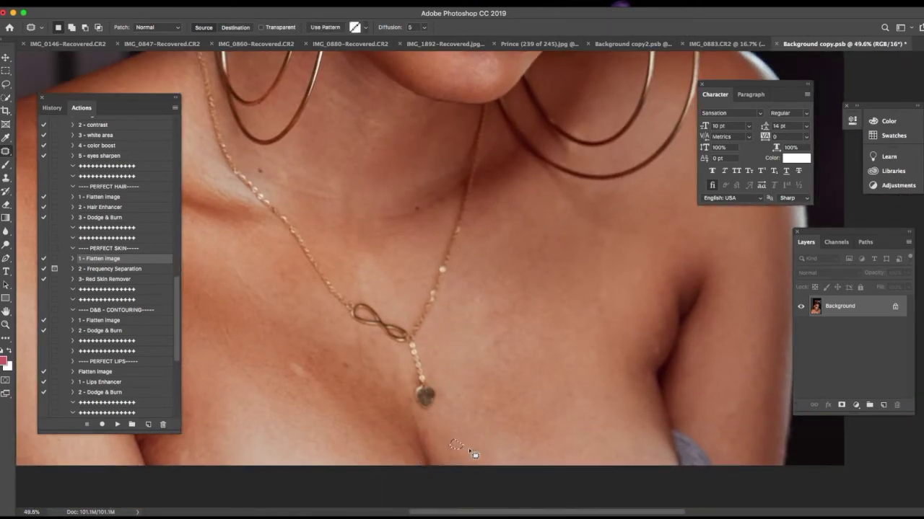
mouse_move(288, 362)
left_mouse_down()
mouse_move(310, 391)
mouse_move(181, 450)
left_mouse_up()
scroll(435, 445, "left", 4)
scroll(545, 412, "left", 4)
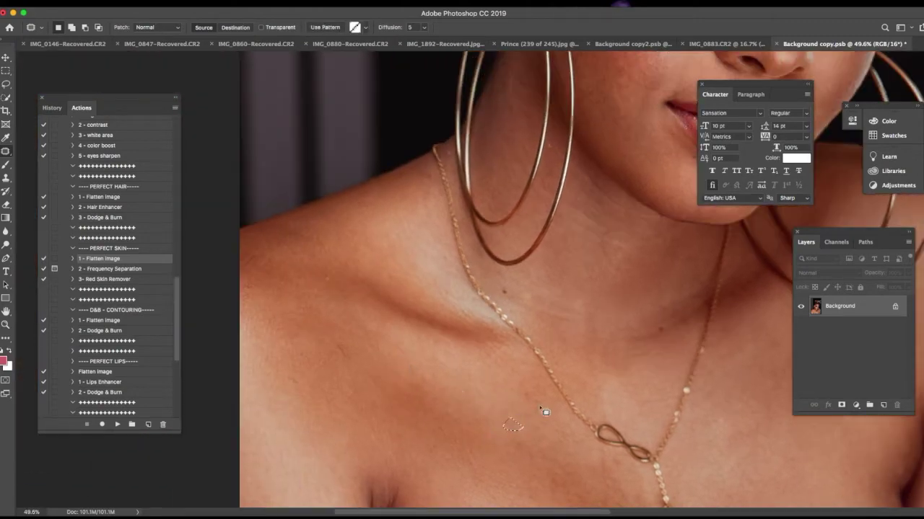
left_click_drag(513, 425, 348, 368)
key("ctrl+d")
Fit the whole portrait in view, switch to the Move tool and save Background copy.psb
key("ctrl+minus")
key("ctrl+minus")
key("ctrl+minus")
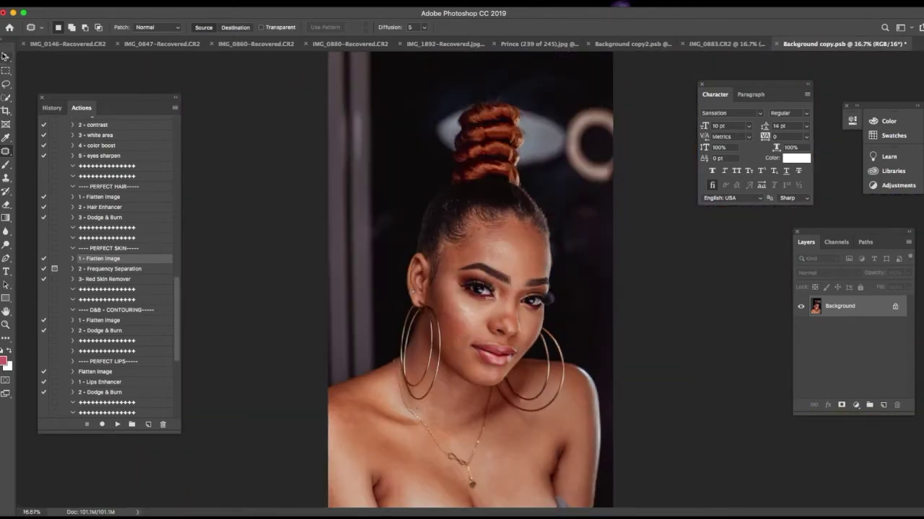
left_click(6, 57)
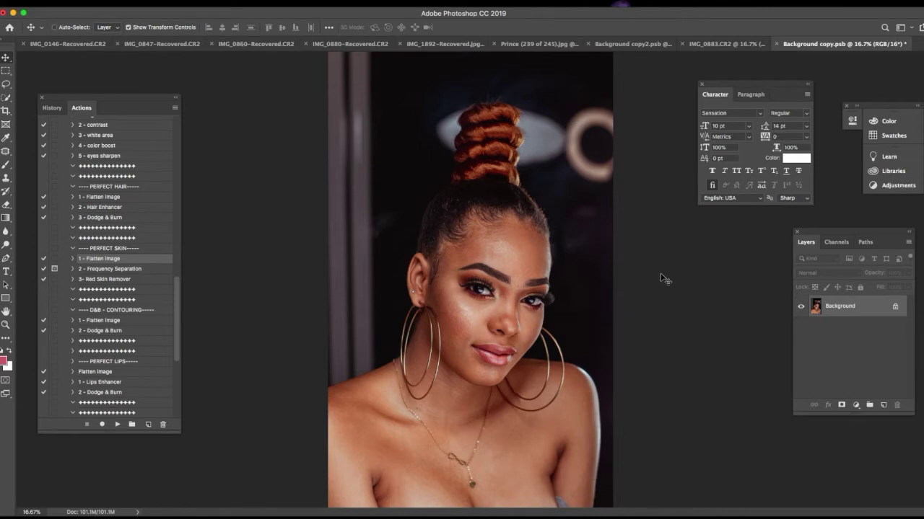
key("ctrl+s")
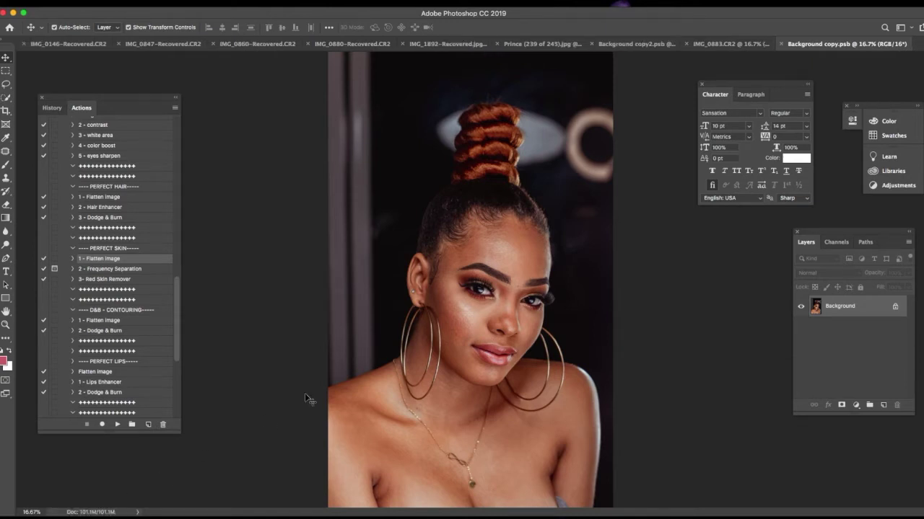
Switch to the IMG_0883.CR2 document and toggle the Background copy layer's visibility to compare the portrait before and after retouching
left_click(737, 44)
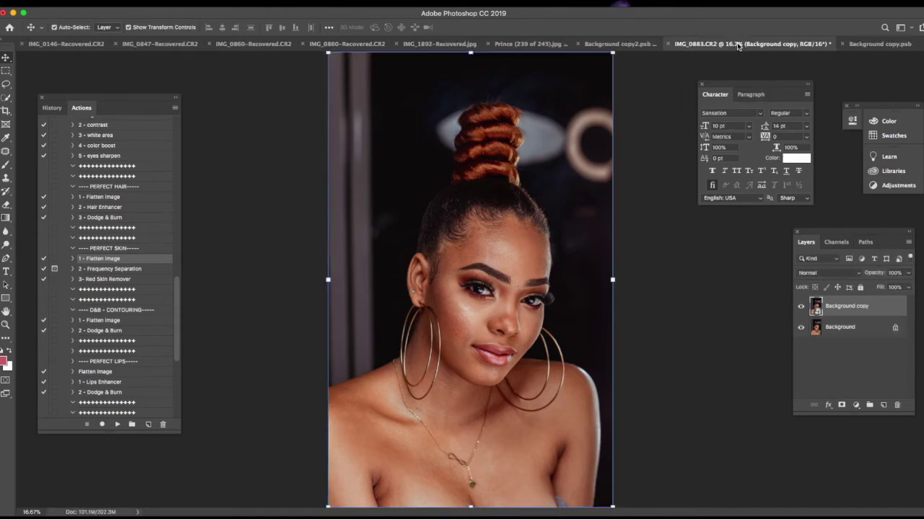
left_click(800, 309)
left_click(801, 308)
key("super+equal")
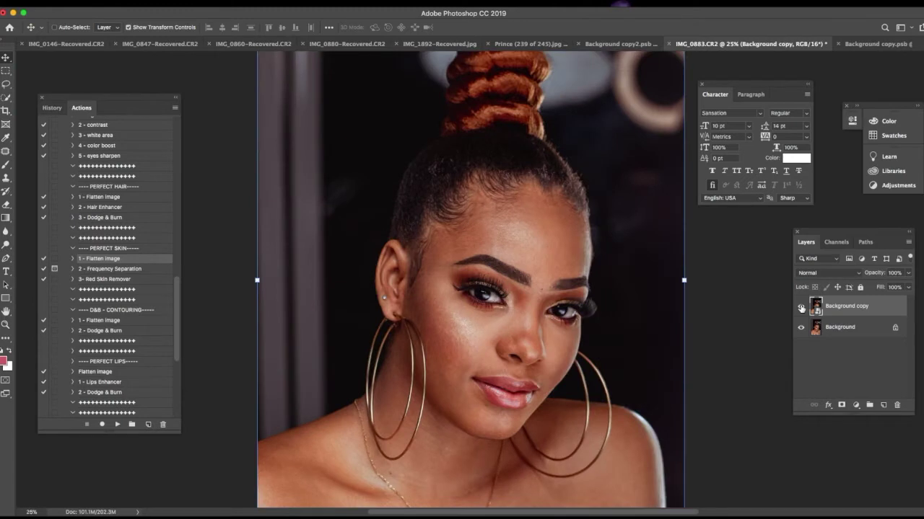
left_click(801, 308)
left_click(800, 308)
left_click(800, 308)
left_click(801, 308)
left_click(800, 308)
left_click(800, 308)
left_click(800, 308)
left_click(801, 308)
left_click_drag(630, 330, 615, 375)
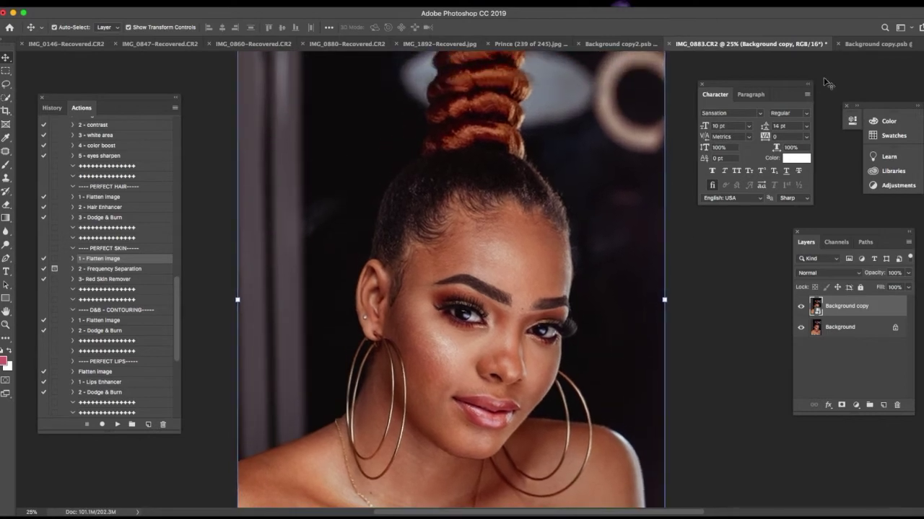
Switch to the Background copy.psb document and run the Frequency Separation action with a Dust & Scratches radius of 14 pixels
left_click(863, 44)
key("super+minus")
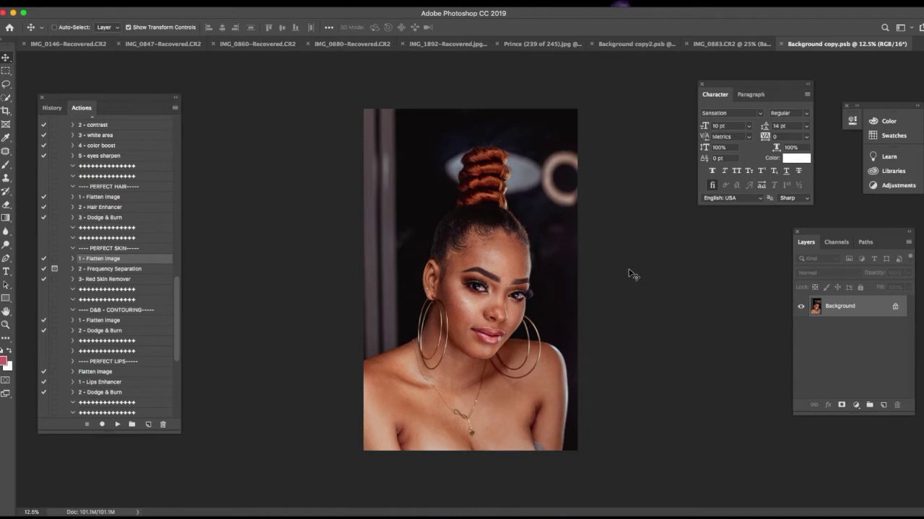
key("super+plus")
key("super+plus")
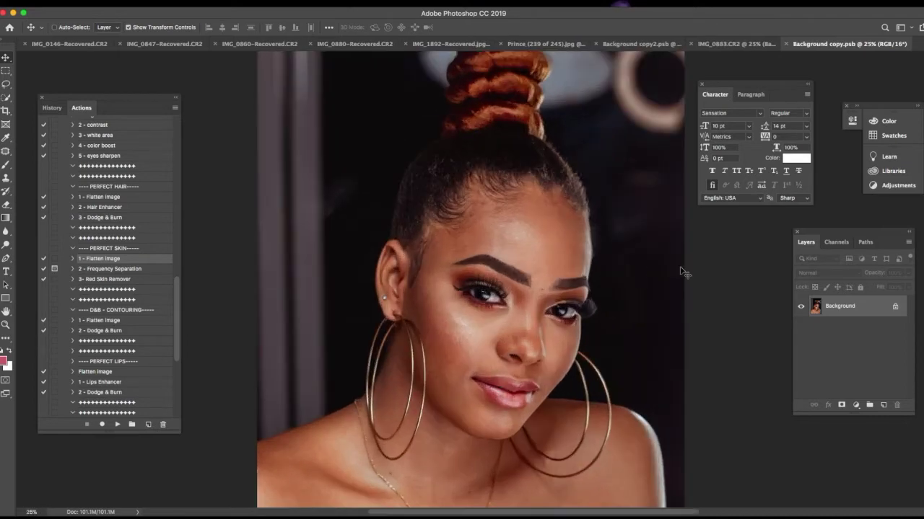
left_click(147, 268)
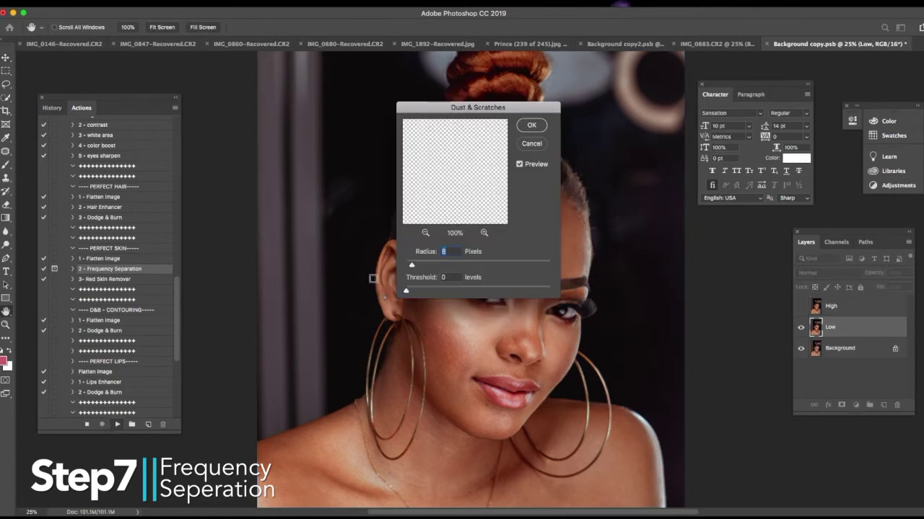
left_click(416, 265)
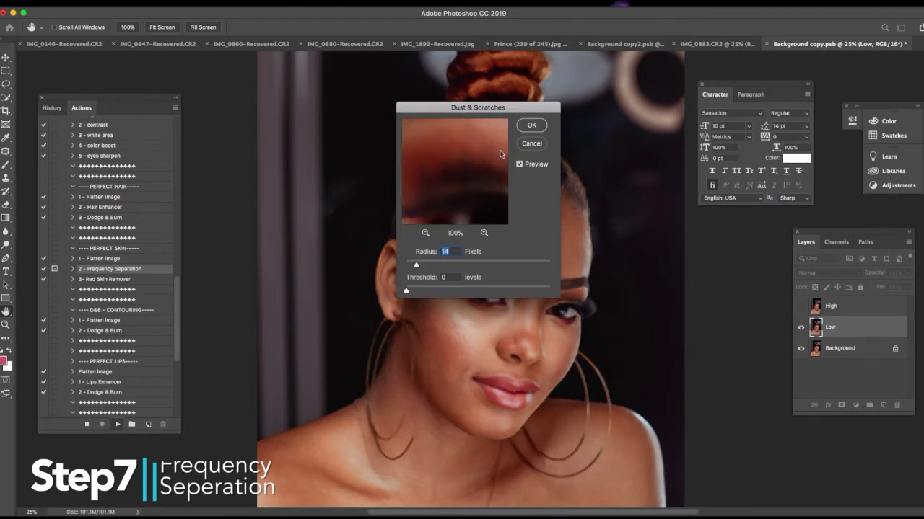
left_click(532, 126)
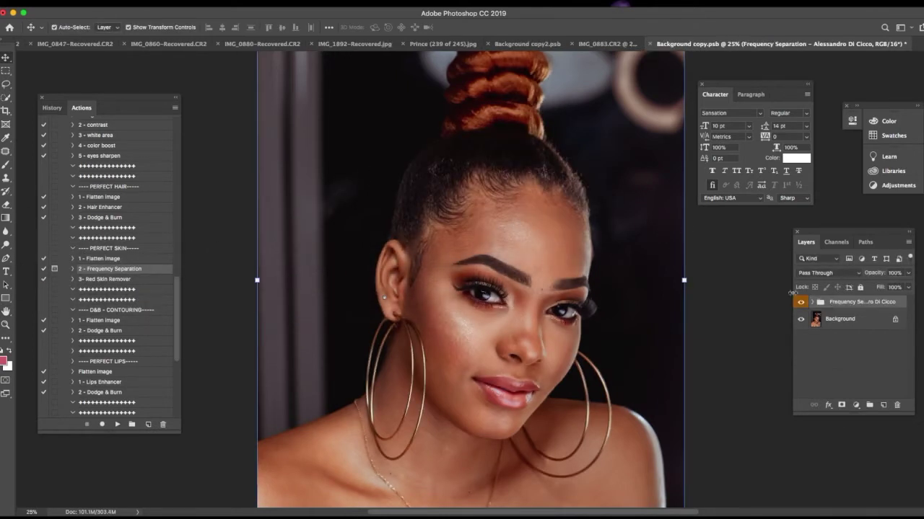
On the Low layer inside the Frequency Separation group, lasso the forehead above the eyebrow nearer the visible ear and apply a 9.9-pixel Gaussian Blur
left_click(812, 302)
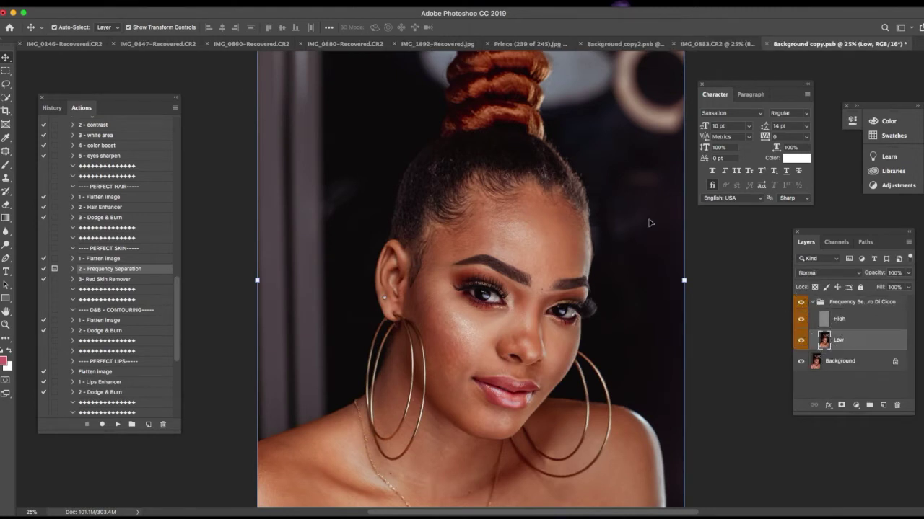
left_click(8, 84)
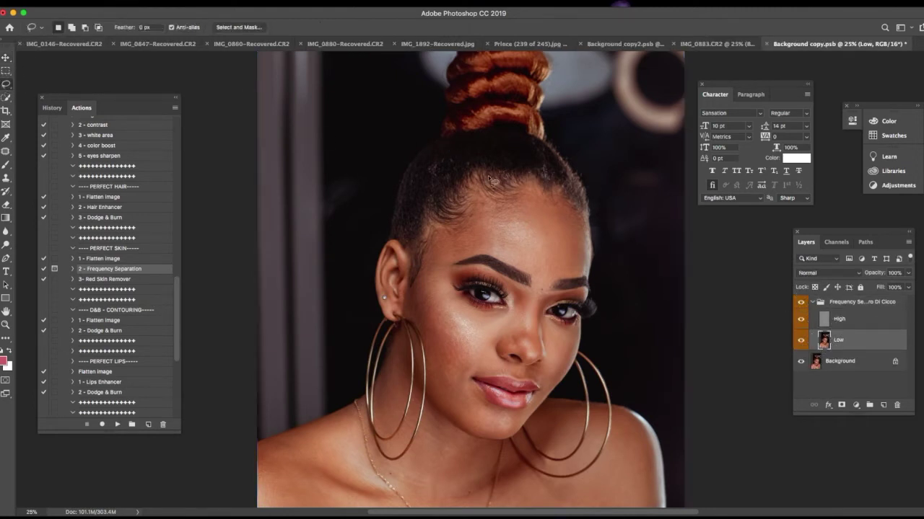
mouse_move(522, 202)
left_mouse_down()
mouse_move(461, 226)
mouse_move(443, 243)
mouse_move(442, 259)
mouse_move(491, 252)
mouse_move(529, 270)
mouse_move(544, 241)
mouse_move(533, 208)
left_mouse_up()
left_click(236, 3)
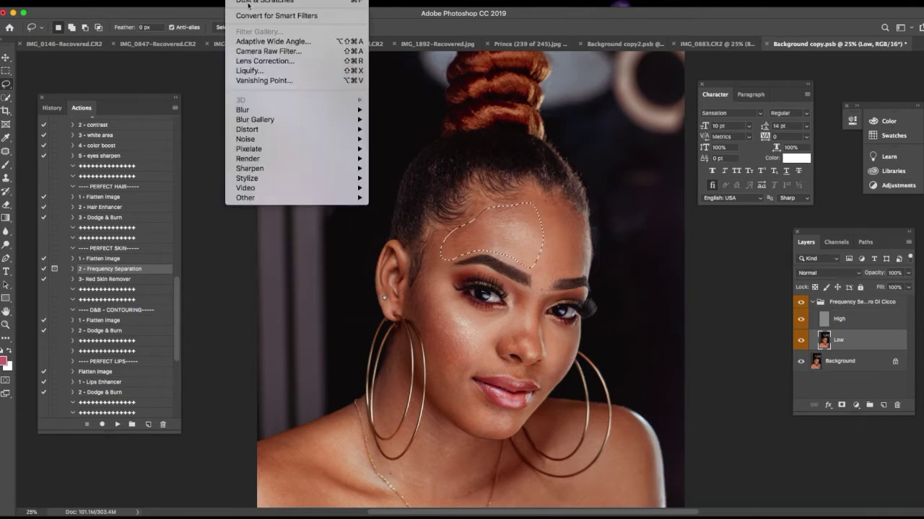
mouse_move(313, 108)
left_click(430, 149)
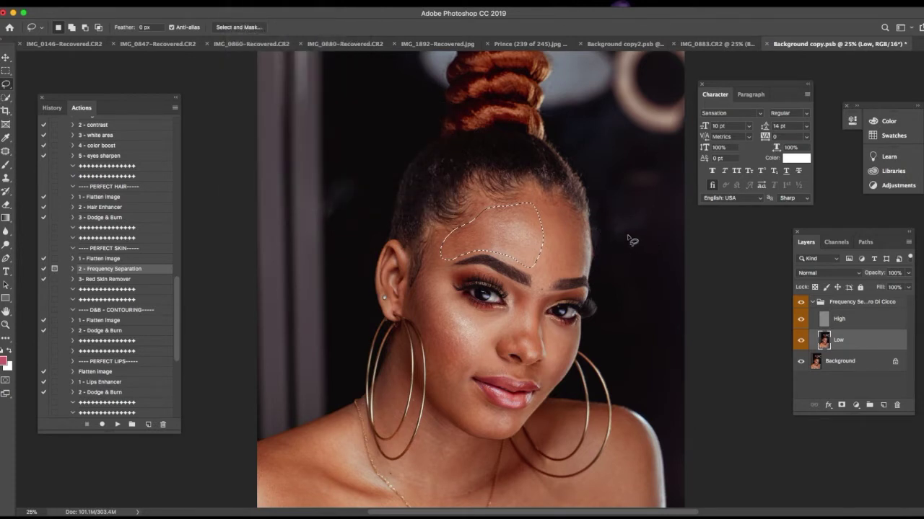
key("super+alt+f")
left_click_drag(719, 221, 692, 221)
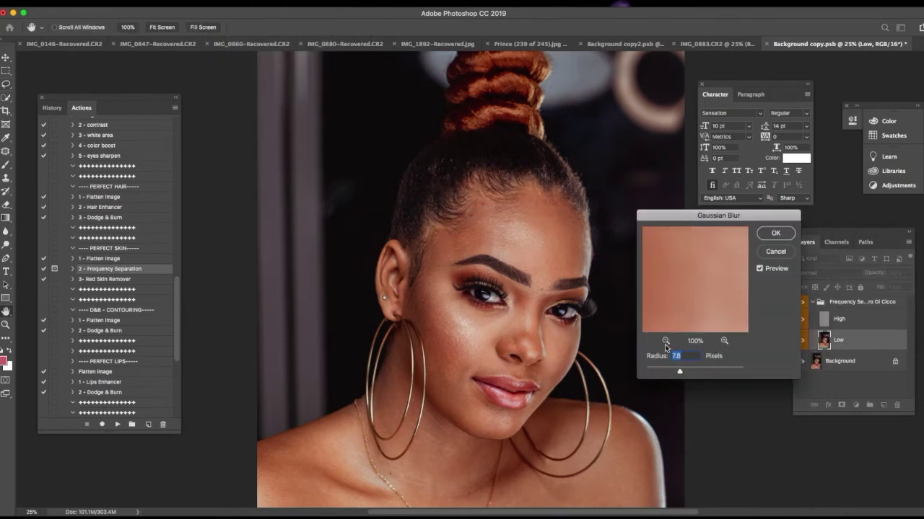
left_click(666, 340)
left_click(666, 341)
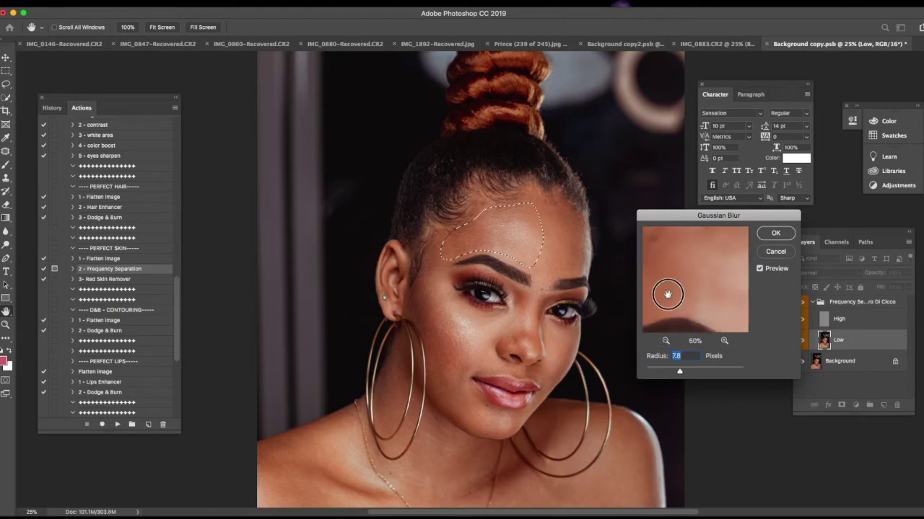
left_click_drag(667, 294, 697, 309)
left_click(666, 341)
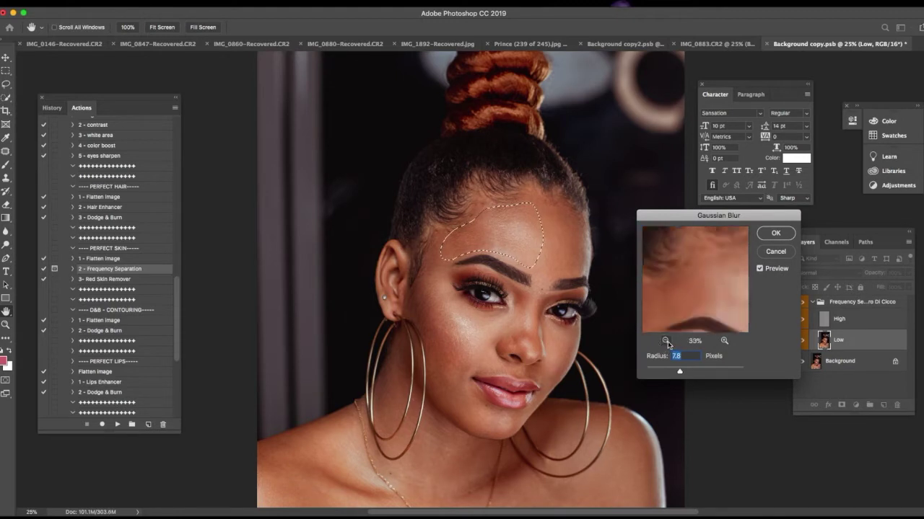
left_click(684, 372)
left_click_drag(684, 324, 677, 301)
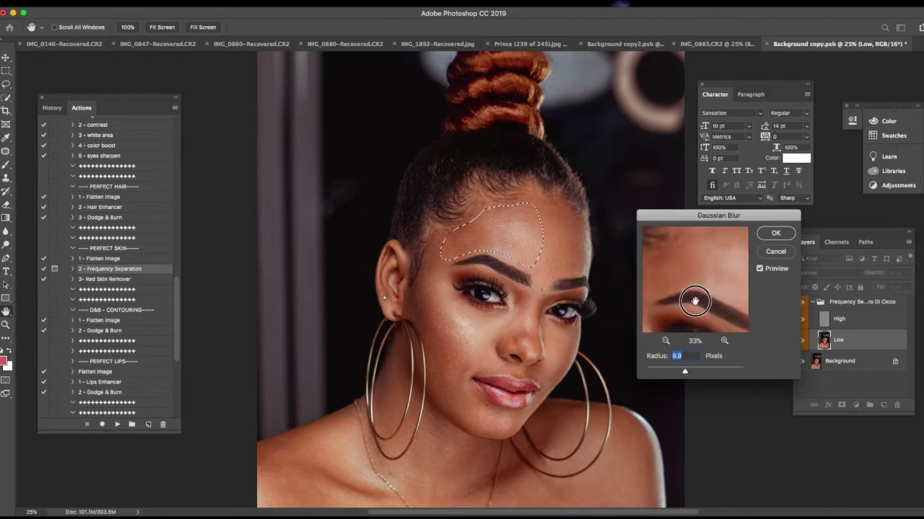
left_click(665, 340)
mouse_move(671, 329)
left_mouse_down()
mouse_move(679, 335)
mouse_move(682, 322)
left_mouse_up()
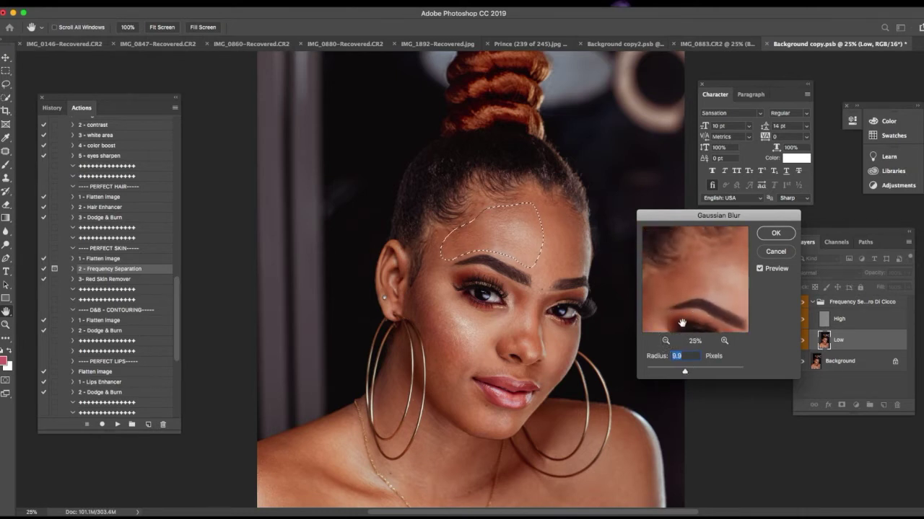
left_click(775, 233)
Lasso the remaining forehead area above the far eyebrow and apply a Gaussian Blur with a radius of 9.5 pixels
key("l")
mouse_move(576, 214)
left_mouse_down()
mouse_move(543, 200)
mouse_move(539, 210)
mouse_move(544, 281)
mouse_move(586, 271)
mouse_move(576, 220)
left_mouse_up()
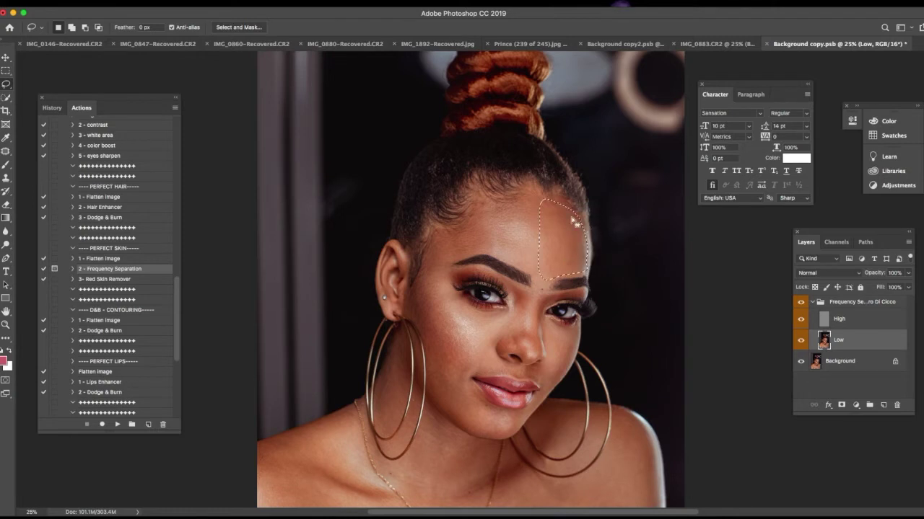
left_click(253, 2)
mouse_move(328, 111)
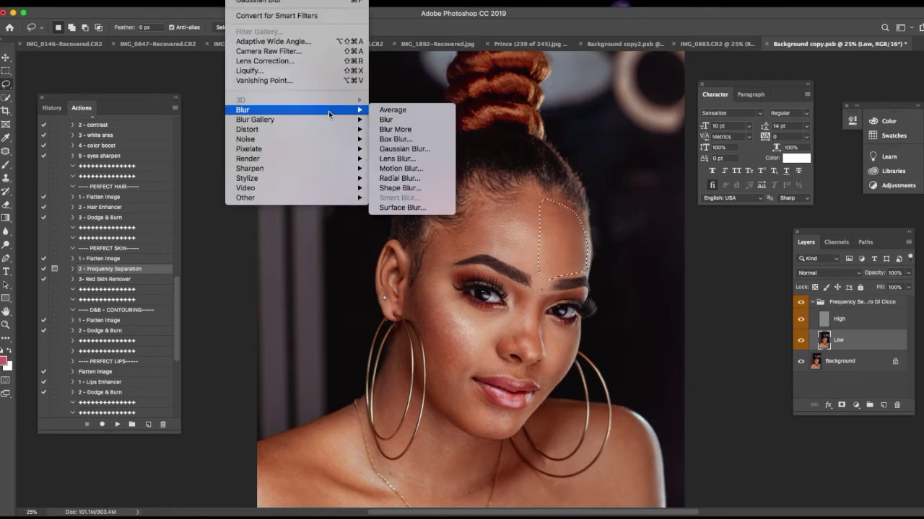
left_click(405, 148)
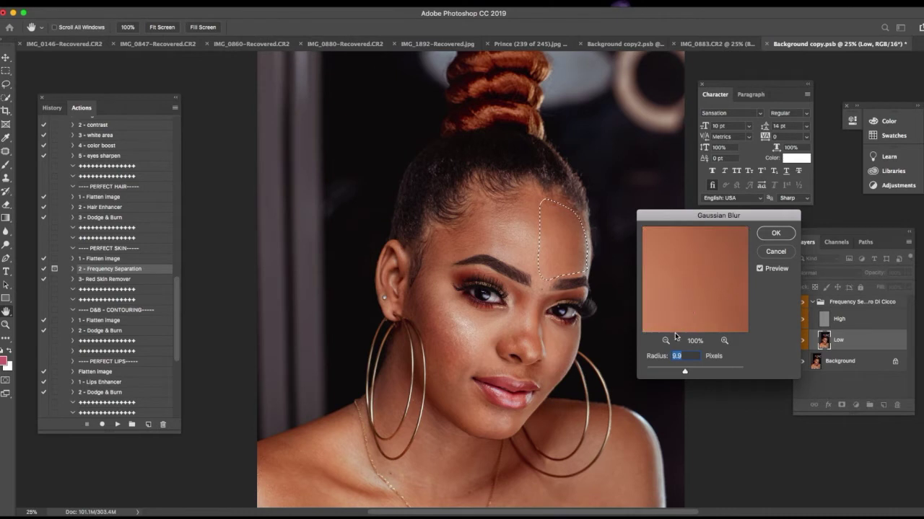
left_click(665, 340)
left_click(665, 340)
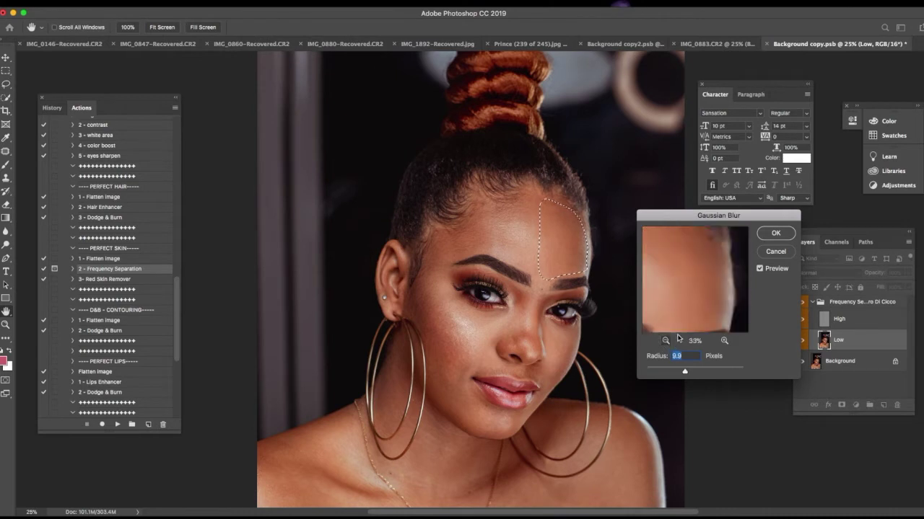
left_click_drag(691, 373, 687, 373)
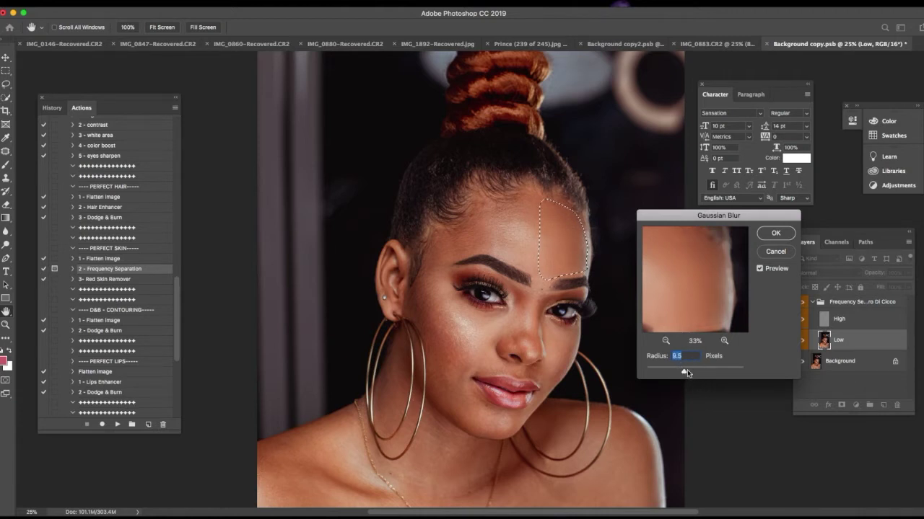
left_click(776, 234)
Lasso the bridge and side of the nose on the Low layer and reapply the last Gaussian Blur
mouse_move(508, 277)
left_mouse_down()
mouse_move(531, 293)
mouse_move(530, 351)
mouse_move(515, 354)
mouse_move(507, 340)
mouse_move(511, 285)
left_mouse_up()
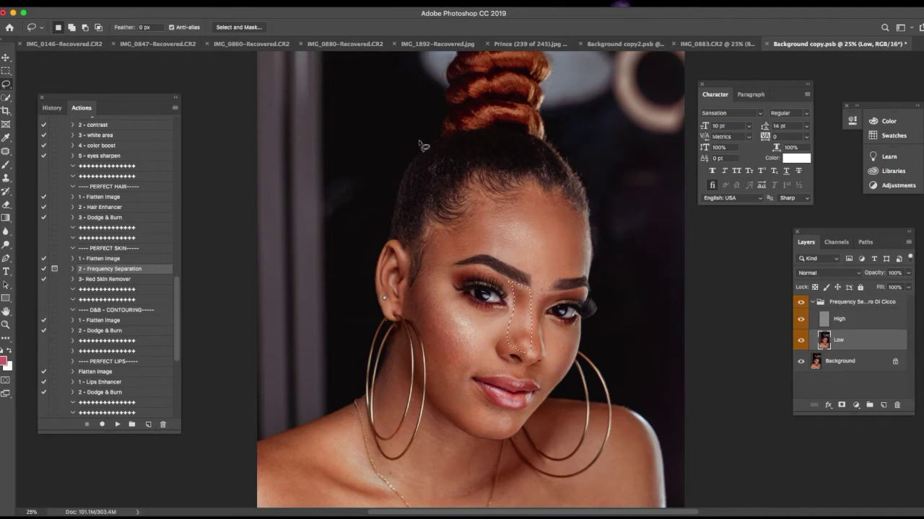
left_click(236, 0)
left_click(261, 3)
mouse_move(547, 293)
left_mouse_down()
mouse_move(534, 356)
mouse_move(544, 347)
mouse_move(556, 297)
left_mouse_up()
Lasso the skin under the eye nearer the visible ear and apply a Gaussian Blur with a radius of 6.8 pixels
mouse_move(507, 315)
left_mouse_down()
mouse_move(451, 286)
mouse_move(440, 292)
mouse_move(465, 328)
mouse_move(515, 320)
left_mouse_up()
left_click(242, 0)
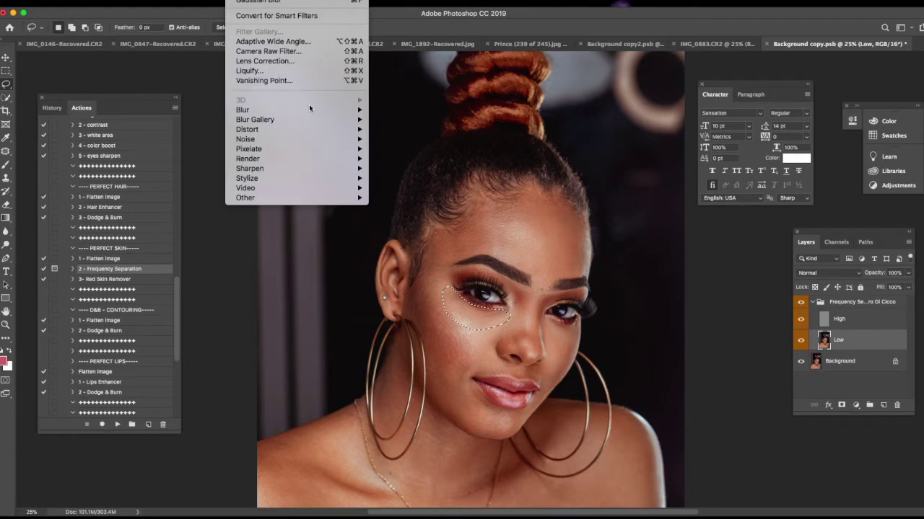
mouse_move(358, 114)
left_click(427, 150)
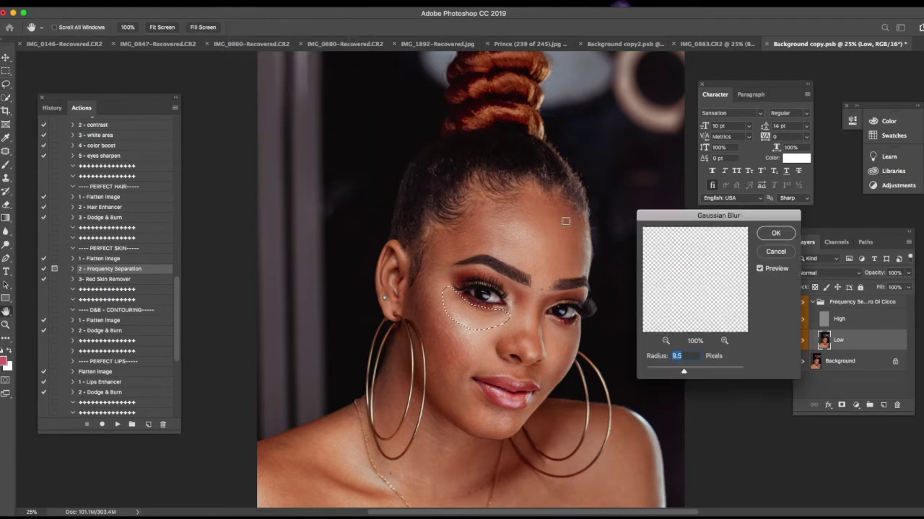
left_click(665, 341)
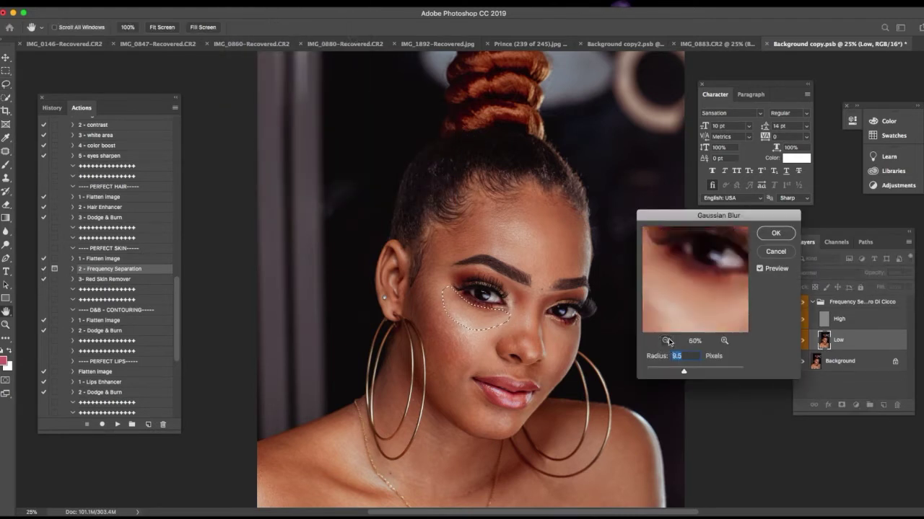
left_click_drag(697, 302, 716, 306)
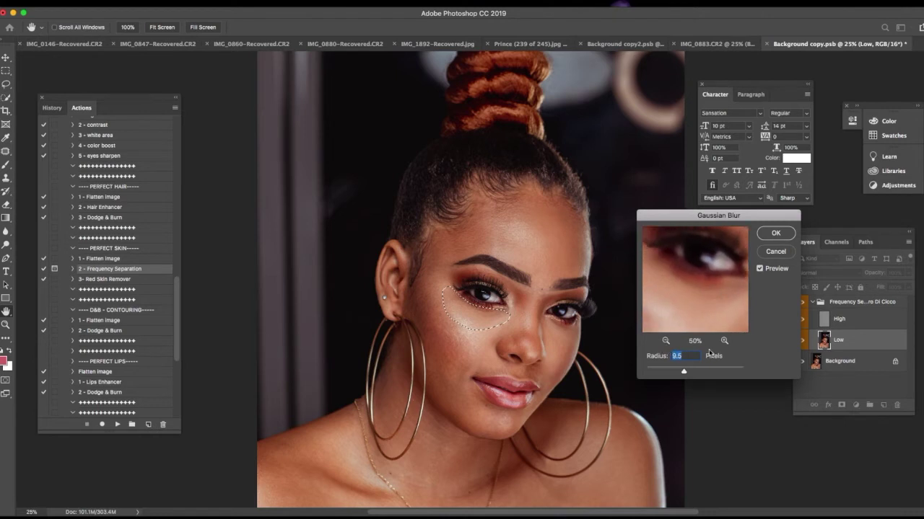
left_click(667, 340)
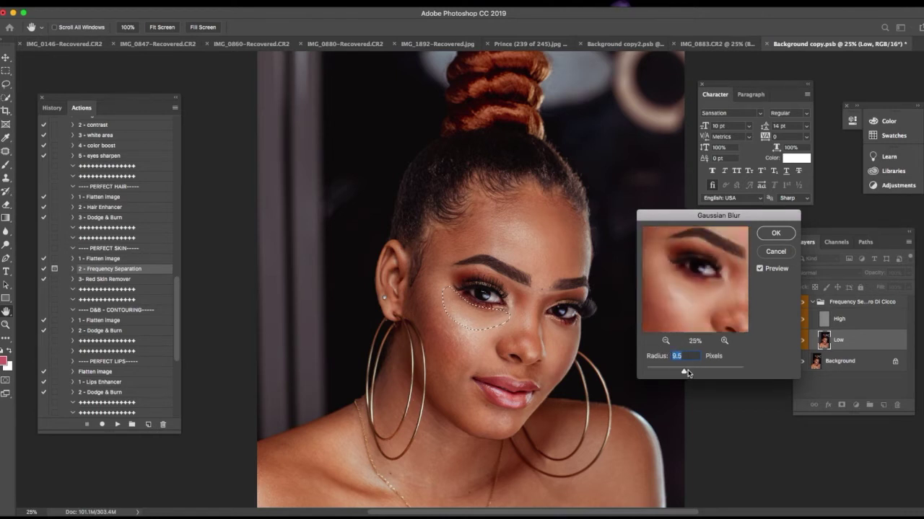
left_click_drag(688, 373, 685, 372)
left_click_drag(681, 375, 659, 375)
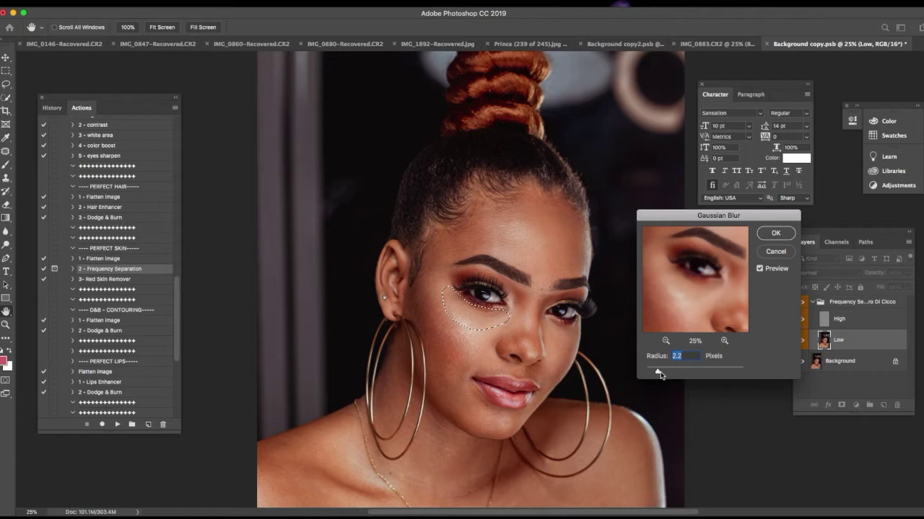
left_click(772, 233)
Lasso the skin under the far eye, reapply the last Gaussian Blur, and check the face in an uncluttered workspace
left_click(580, 332)
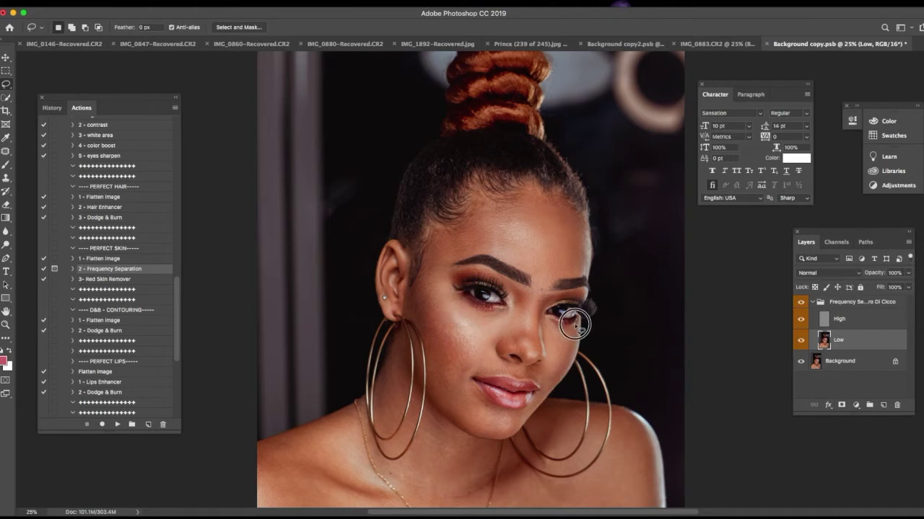
left_click_drag(548, 332, 584, 328)
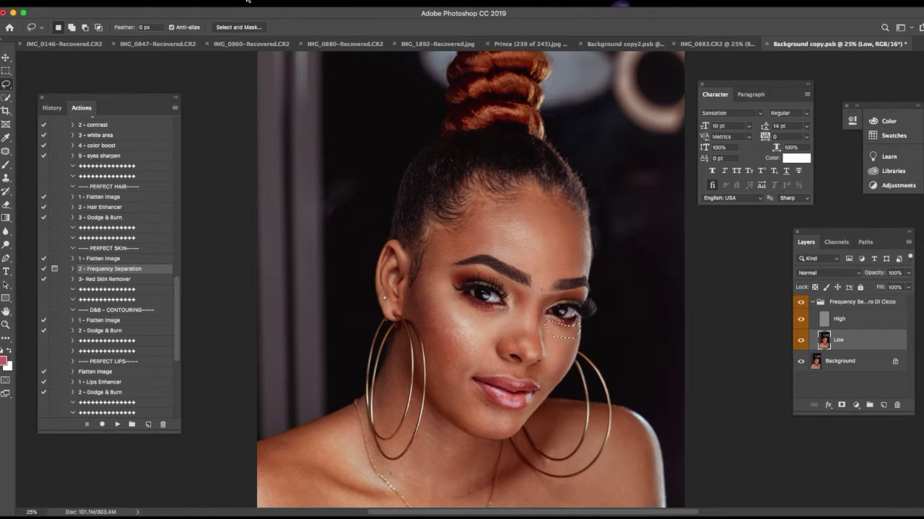
left_click(247, 1)
left_click(249, 2)
key("shift+Tab")
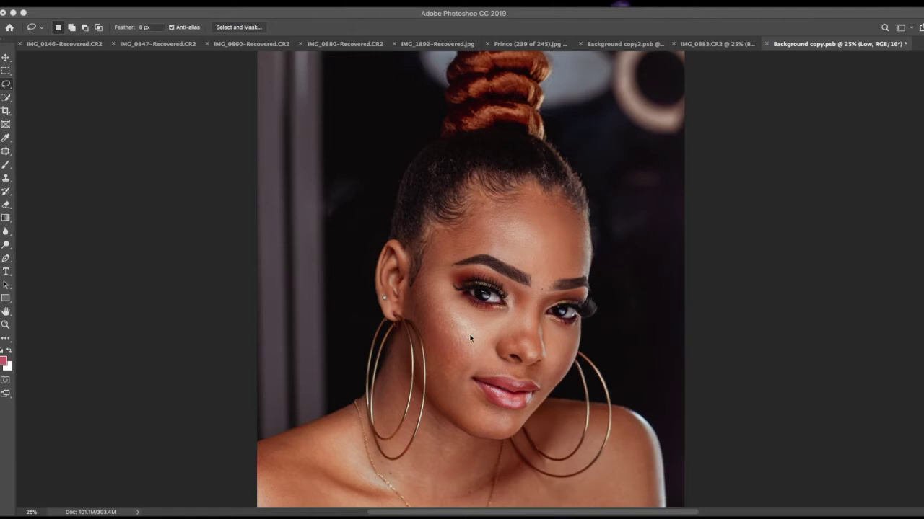
key("shift+Tab")
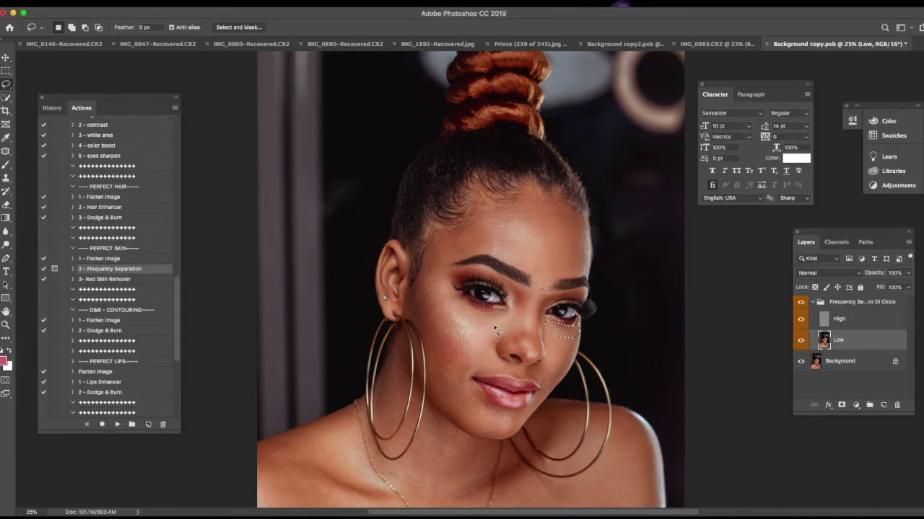
Lasso the cheek between the visible ear, nose and mouth and apply a Gaussian Blur with a radius of 9.9 pixels
mouse_move(482, 329)
left_mouse_down()
mouse_move(454, 314)
mouse_move(425, 267)
mouse_move(411, 283)
mouse_move(416, 320)
mouse_move(451, 371)
mouse_move(495, 368)
mouse_move(490, 334)
left_mouse_up()
left_click(241, 0)
mouse_move(316, 109)
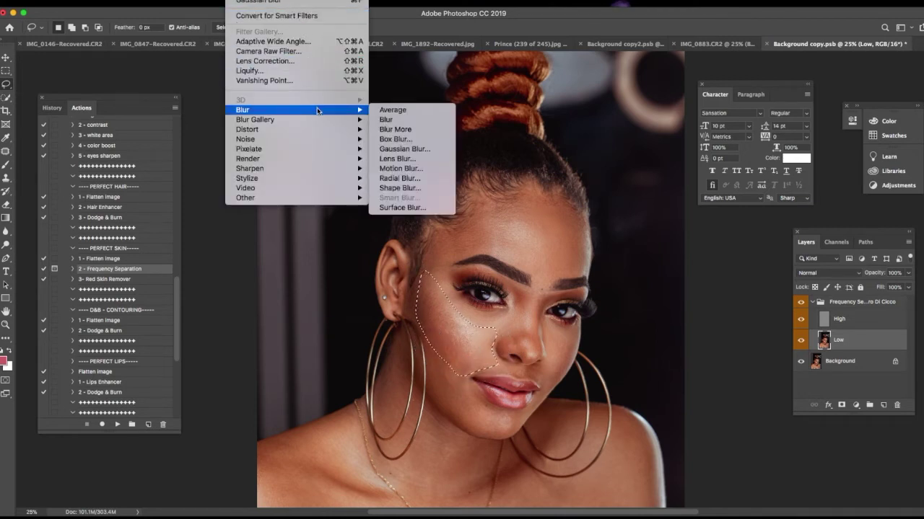
left_click(422, 149)
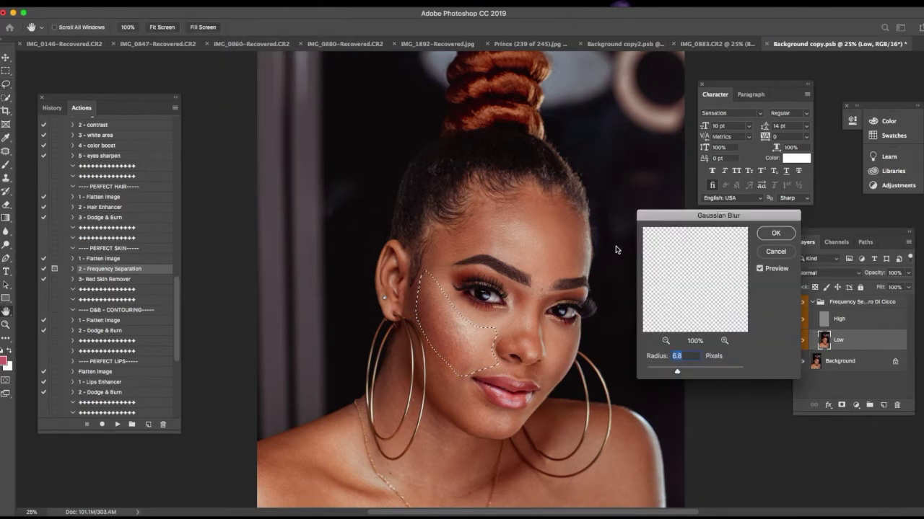
left_click(666, 341)
left_click(665, 340)
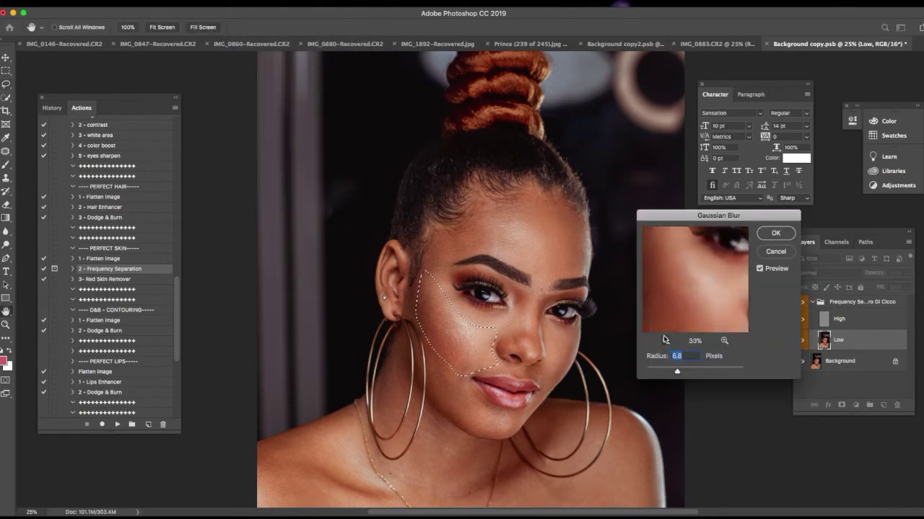
left_click(665, 341)
left_click(665, 341)
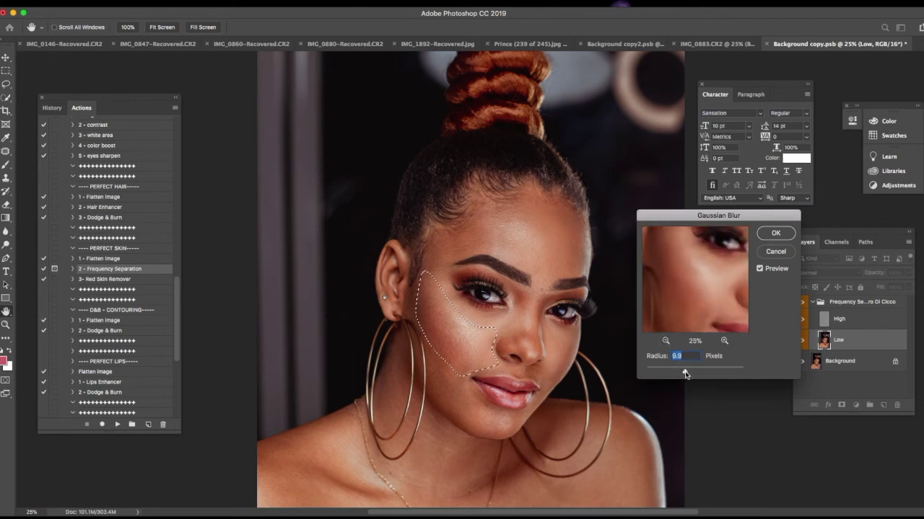
left_click(777, 234)
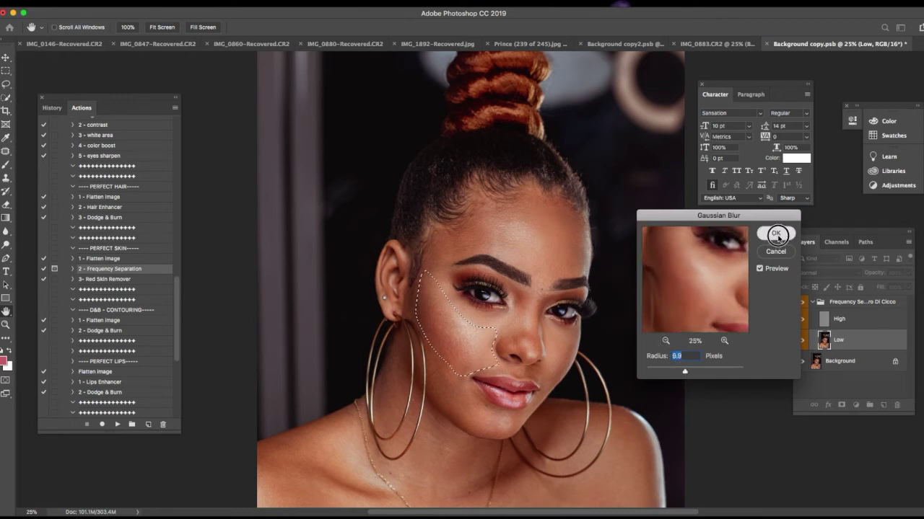
Lasso the far cheek between the nose, mouth and face edge on the Low layer and reapply the last Gaussian Blur
mouse_move(575, 337)
left_mouse_down()
mouse_move(547, 339)
mouse_move(548, 360)
mouse_move(529, 376)
mouse_move(551, 384)
mouse_move(575, 337)
left_mouse_up()
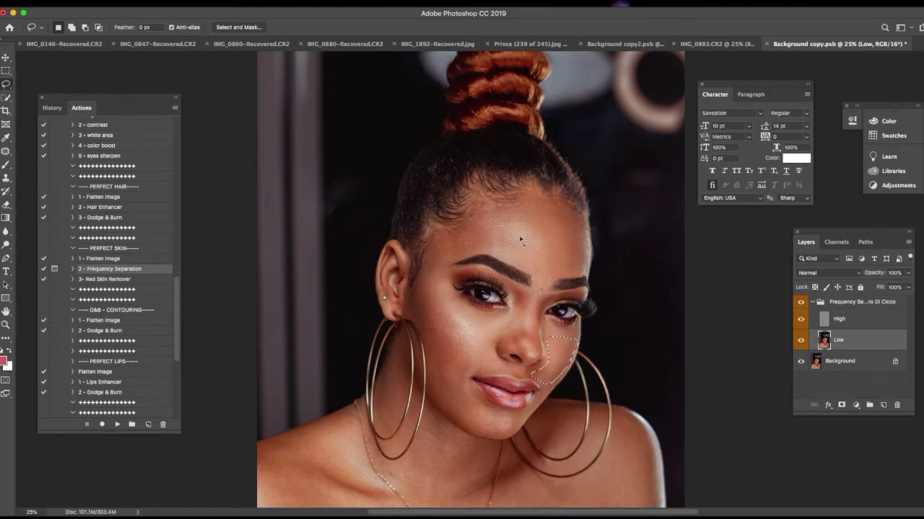
left_click(233, 0)
left_click(261, 2)
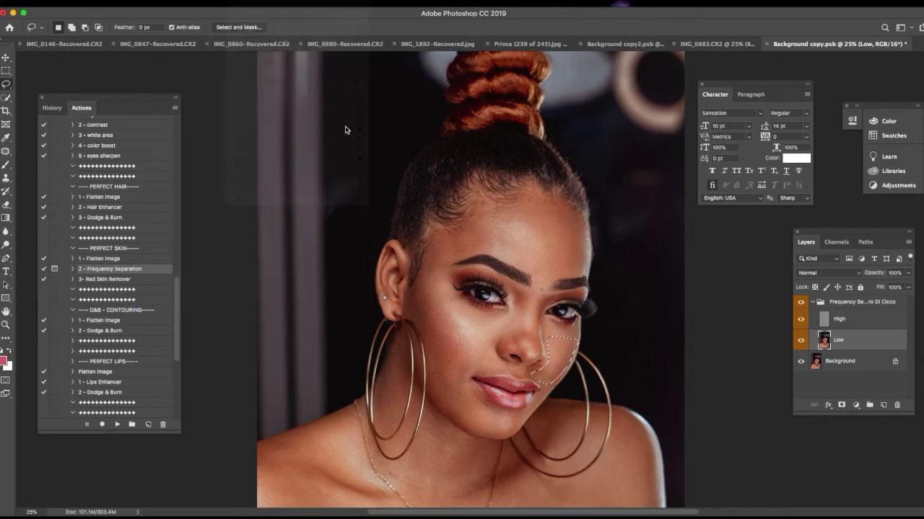
Lasso the jaw and chin below the mouth, from the visible earring side, and reapply the last Gaussian Blur
mouse_move(466, 374)
left_mouse_down()
mouse_move(429, 354)
mouse_move(442, 409)
mouse_move(475, 433)
mouse_move(501, 436)
mouse_move(515, 425)
mouse_move(516, 413)
mouse_move(466, 375)
left_mouse_up()
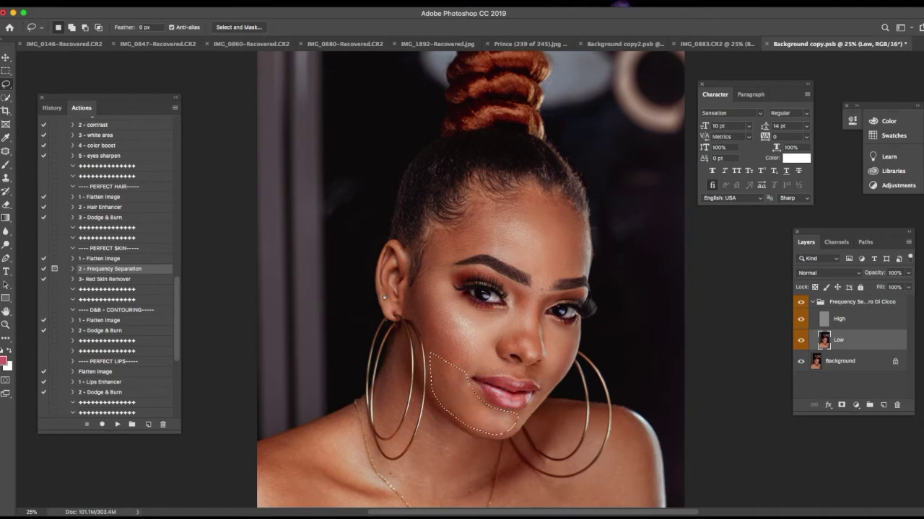
left_click(242, 0)
left_click(298, 50)
Lasso the neck skin inside the hoop earring below the visible ear and reapply the last Gaussian Blur
scroll(440, 394, "down", 5)
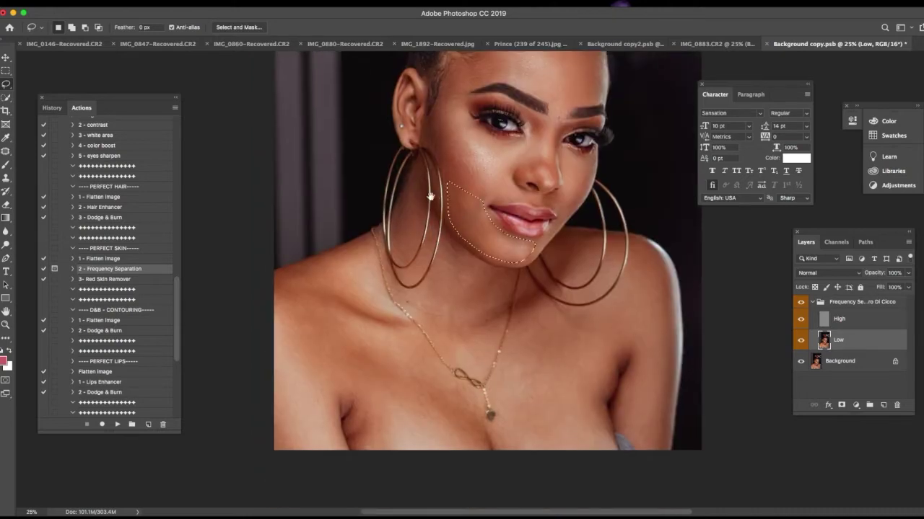
mouse_move(415, 169)
left_mouse_down()
mouse_move(397, 214)
mouse_move(399, 255)
mouse_move(417, 231)
mouse_move(421, 172)
left_mouse_up()
left_click(245, 2)
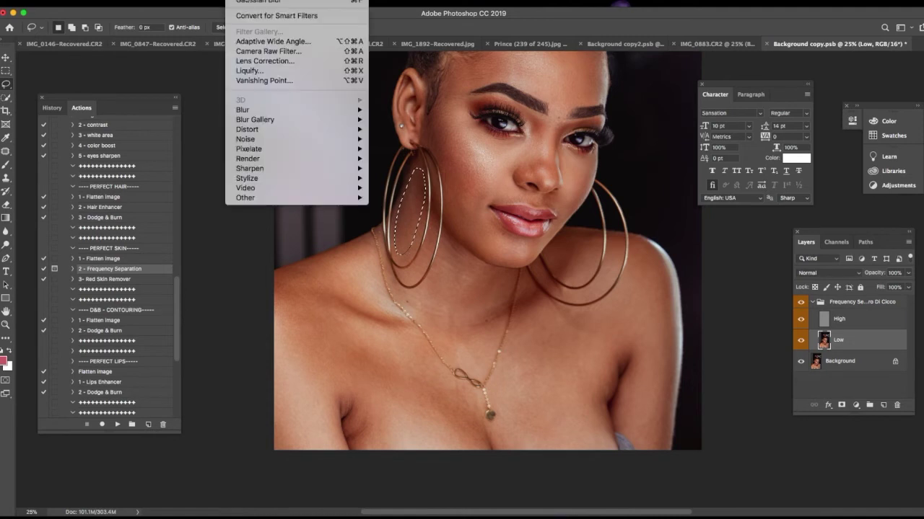
left_click(251, 4)
Lasso the shoulder below the visible ear, the chest and the skin by the armpit in turn, reapplying the last Gaussian Blur to each
mouse_move(439, 326)
left_mouse_down()
mouse_move(505, 303)
mouse_move(473, 340)
mouse_move(485, 360)
left_mouse_up()
mouse_move(360, 246)
left_mouse_down()
mouse_move(384, 332)
mouse_move(362, 249)
left_mouse_up()
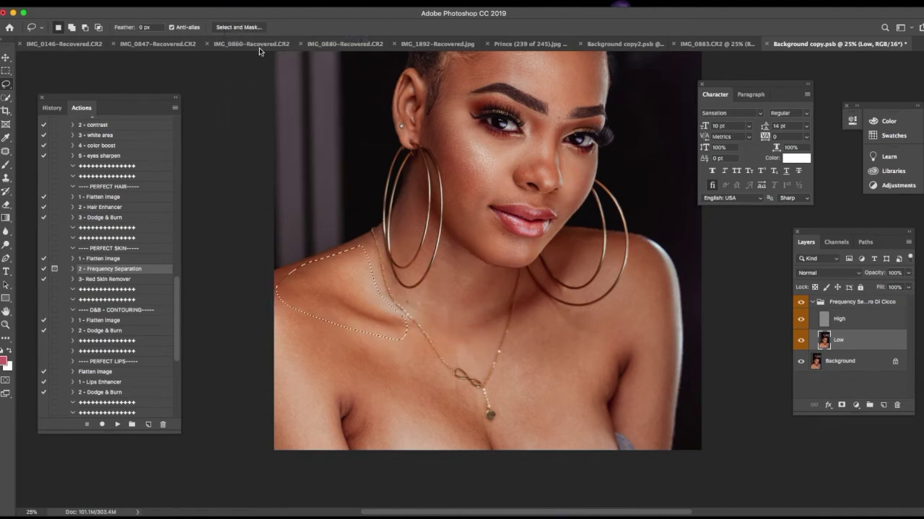
mouse_move(570, 302)
left_mouse_down()
mouse_move(644, 278)
mouse_move(527, 304)
left_mouse_up()
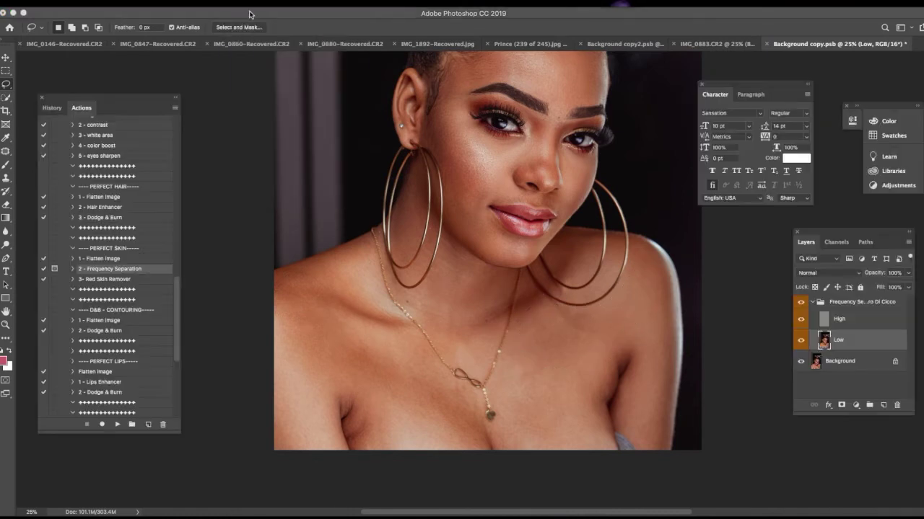
left_click_drag(549, 337, 553, 270)
mouse_move(355, 245)
left_mouse_down()
mouse_move(367, 310)
mouse_move(355, 244)
left_mouse_up()
left_click(337, 320)
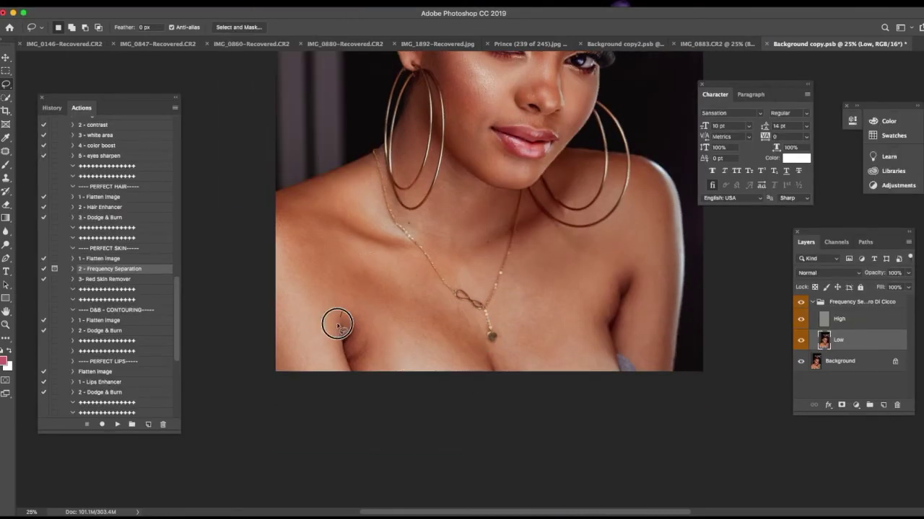
Lasso the far upper chest and far shoulder one after the other and reapply the last Gaussian Blur to each
mouse_move(630, 254)
left_mouse_down()
mouse_move(595, 328)
mouse_move(636, 258)
left_mouse_up()
left_click(239, 1)
left_click(258, 1)
mouse_move(641, 209)
left_mouse_down()
mouse_move(671, 206)
mouse_move(643, 325)
mouse_move(639, 224)
left_mouse_up()
left_click(239, 1)
left_click(258, 2)
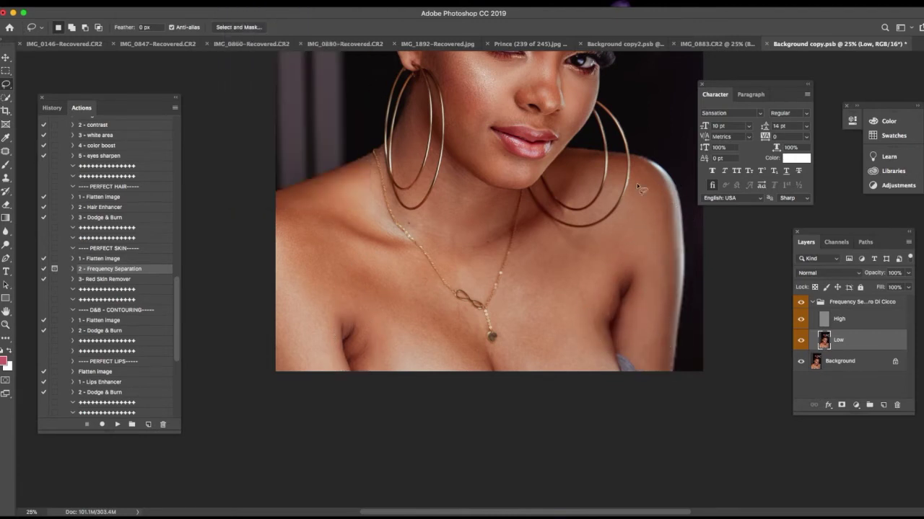
Select the Low layer in the Frequency Separation group and activate the Clone Stamp tool for work on the face
scroll(637, 259, "up", 5)
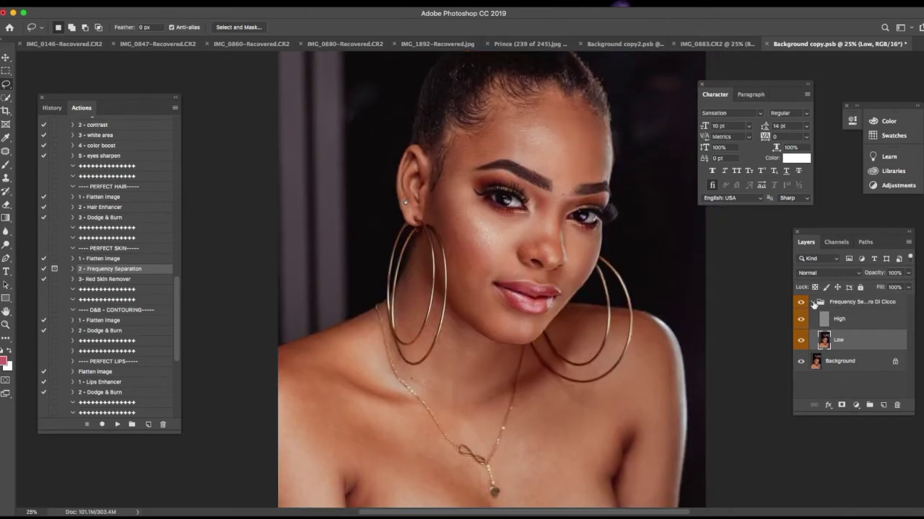
left_click(813, 303)
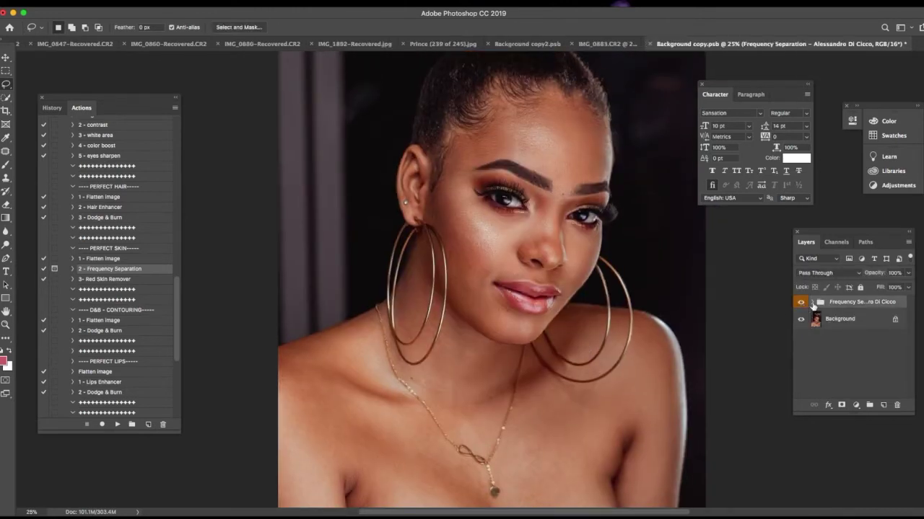
left_click(813, 303)
left_click(851, 340)
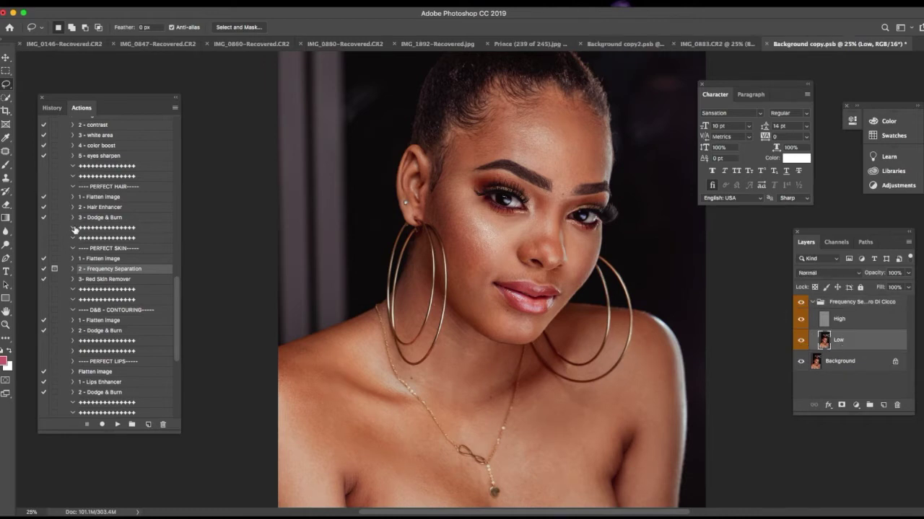
left_click(7, 179)
left_click_drag(493, 257, 466, 308)
key("super+plus")
key("super+plus")
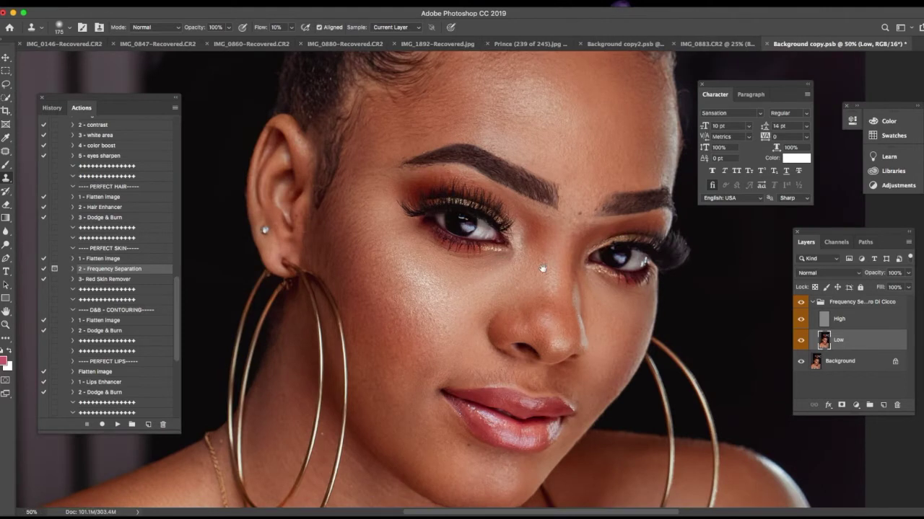
Sample nearby skin and clone over the bridge and side of the nose to even out the tones
left_click_drag(543, 269, 482, 309)
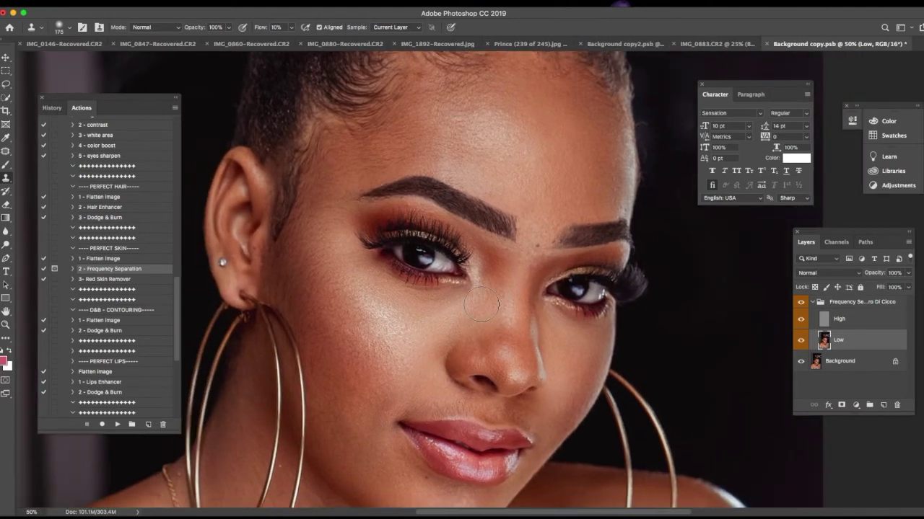
scroll(501, 253, "up", 3)
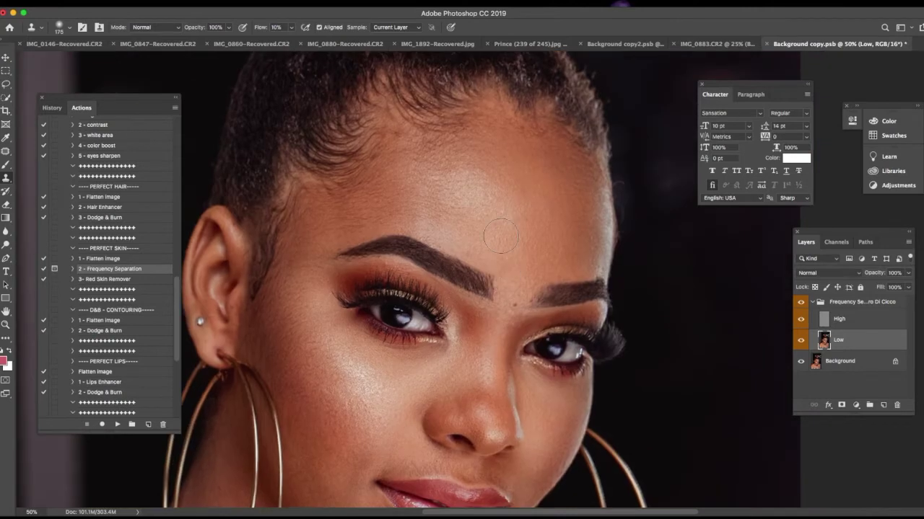
scroll(502, 232, "down", 1)
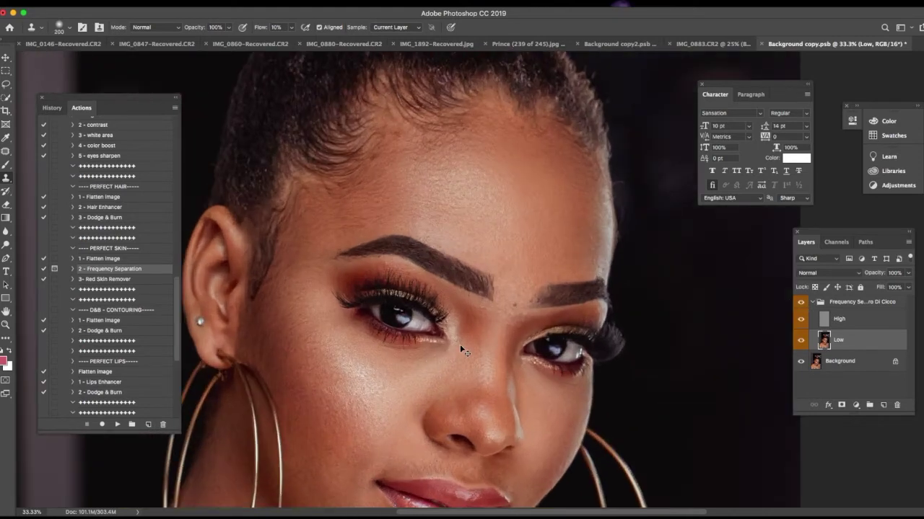
scroll(459, 344, "up", 1)
left_click_drag(490, 359, 505, 278)
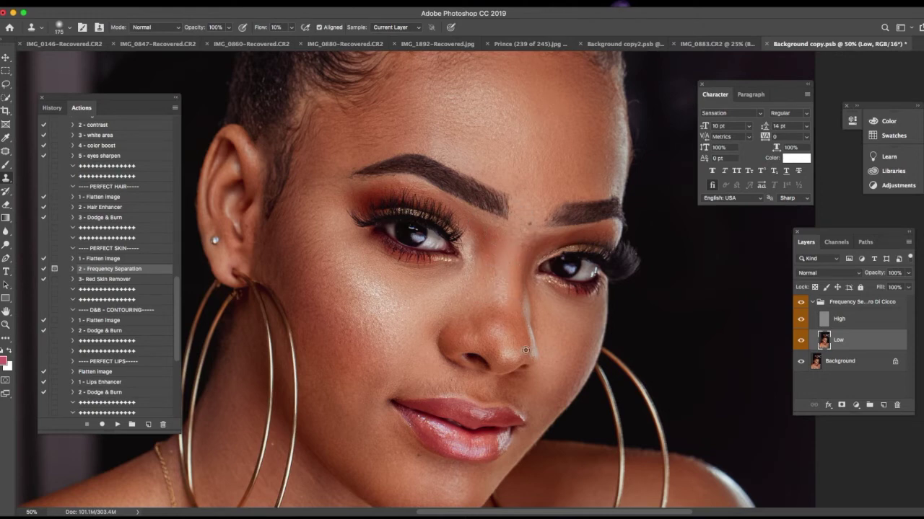
left_click(502, 288, "alt")
left_click(504, 325, "alt")
left_click_drag(503, 333, 505, 325)
left_click(488, 297, "alt")
Clone sampled skin over the cheek between the nose and the mouth corner, enlarging the brush to 200 for the area above
left_click_drag(567, 375, 600, 317)
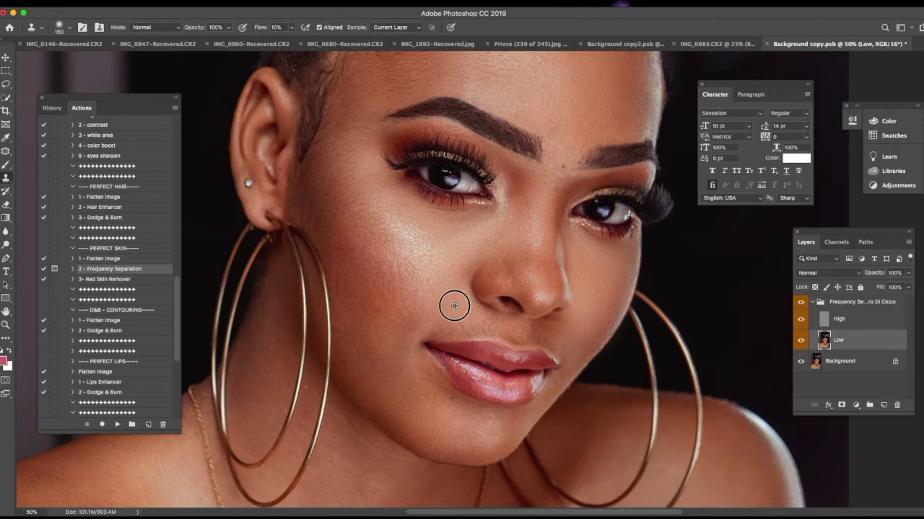
mouse_move(455, 303)
left_mouse_down()
mouse_move(467, 329)
mouse_move(456, 303)
mouse_move(427, 320)
mouse_move(431, 308)
left_mouse_up()
left_click(427, 268, "alt")
key("bracketright")
left_click(449, 262, "alt")
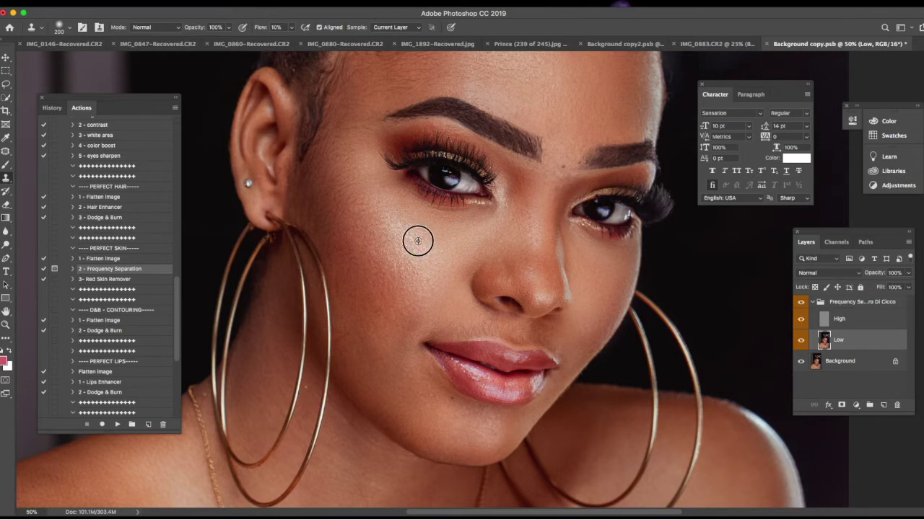
Clone sampled skin down the cheek nearer the visible ear, reducing the brush size for the lower part beside the mouth
mouse_move(388, 198)
left_mouse_down()
mouse_move(358, 230)
mouse_move(357, 217)
mouse_move(404, 271)
mouse_move(408, 313)
mouse_move(395, 349)
left_mouse_up()
left_click(373, 268, "alt")
key("bracketleft")
mouse_move(413, 329)
left_mouse_down()
mouse_move(402, 340)
mouse_move(395, 326)
mouse_move(417, 363)
left_mouse_up()
left_click(387, 331, "alt")
left_click(390, 357, "alt")
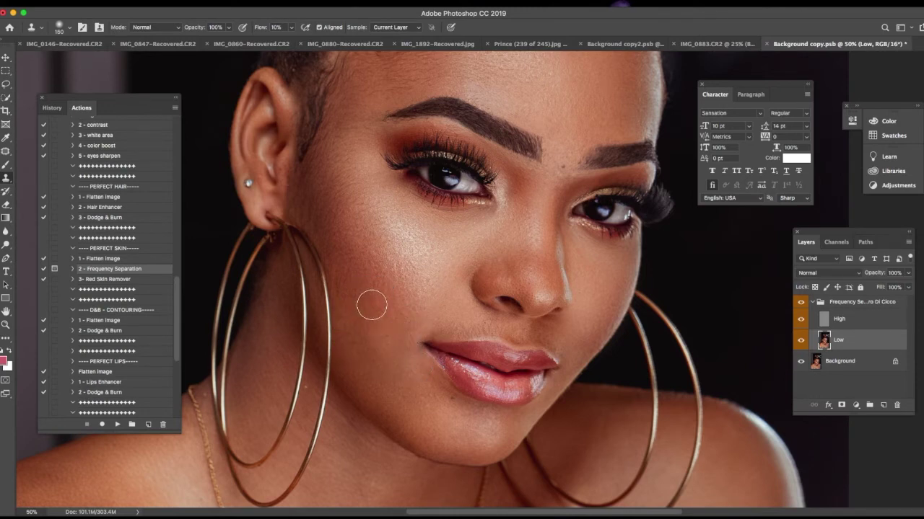
Clone sampled skin along the lower cheek and jawline toward the chin on the visible ear's side
left_click(368, 373, "alt")
left_click_drag(359, 339, 356, 315)
left_click(393, 401)
left_click(395, 372, "alt")
left_click_drag(420, 419, 412, 382)
left_click(420, 419, "alt")
Compare the portrait with and without the Frequency Separation group and check the retouched skin at several magnifications
left_click(801, 308)
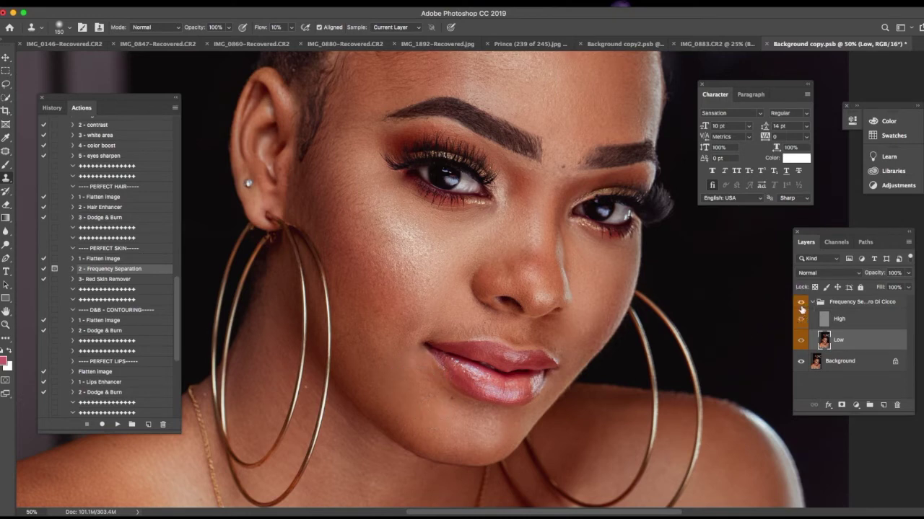
left_click(801, 309)
left_click(801, 309)
left_click(801, 308)
left_click(801, 309)
left_click(801, 308)
left_click_drag(545, 285, 628, 329)
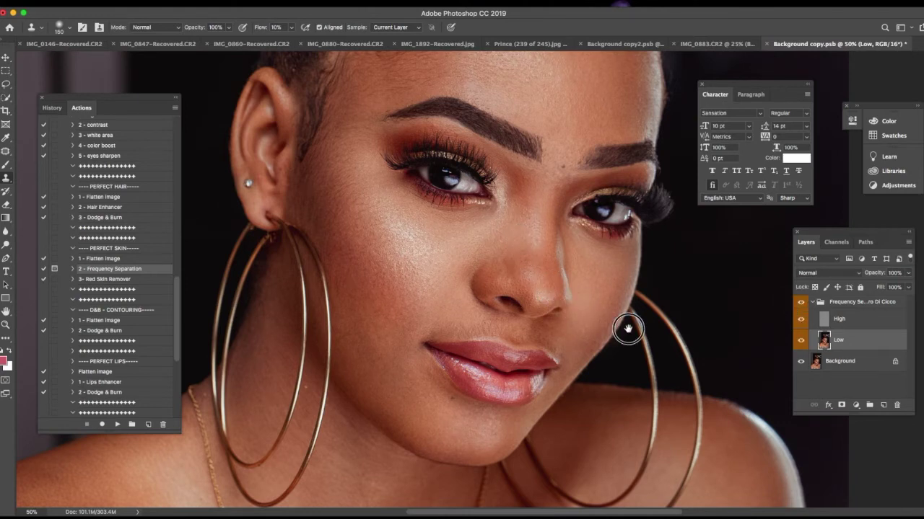
key("super+minus")
key("super+minus")
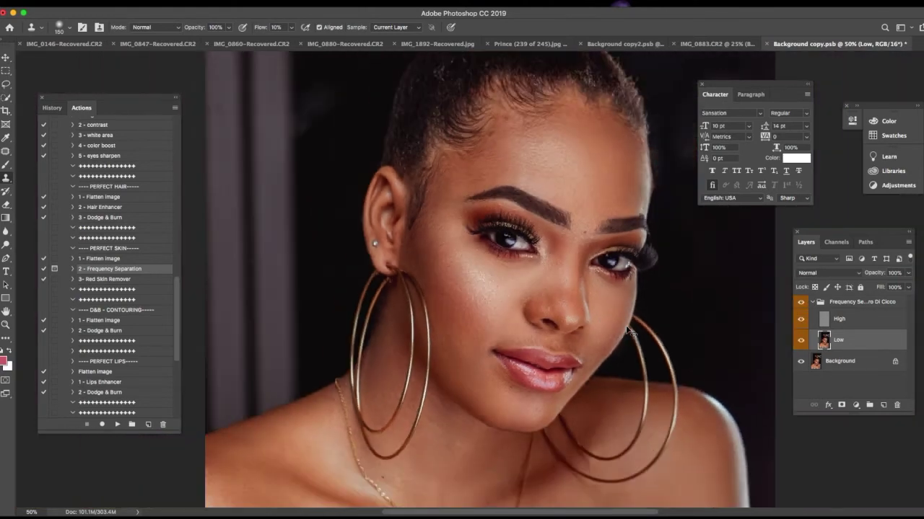
key("super+minus")
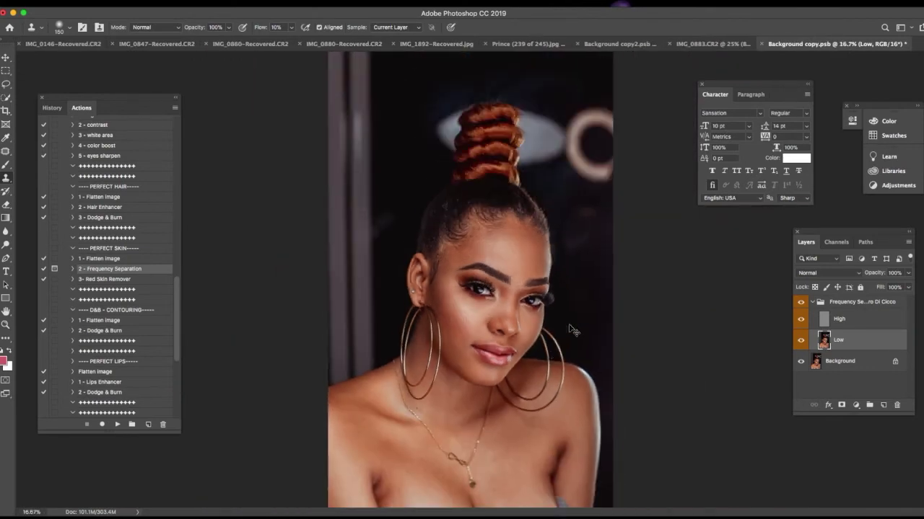
scroll(468, 386, "up", 1)
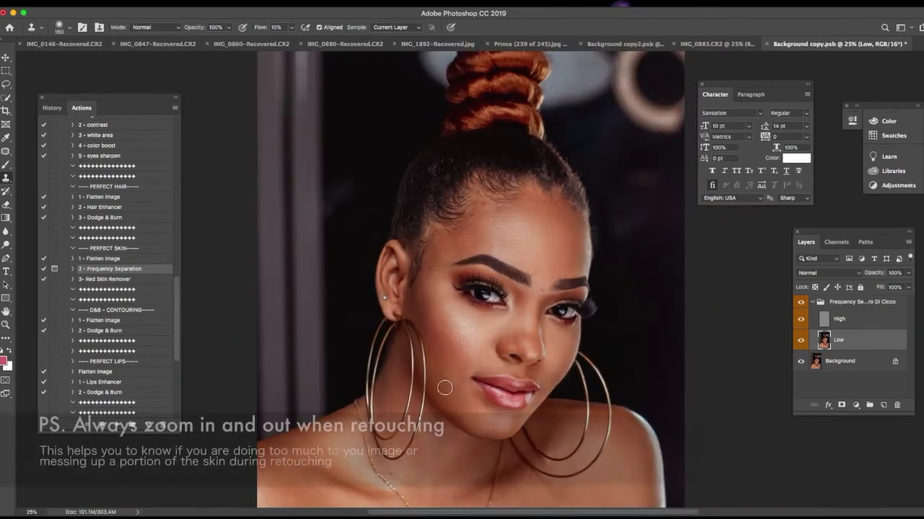
Clone sampled skin over the jaw with a size 250 brush and the cheek under the eye with a size 150 brush
key("bracketright")
key("bracketright")
left_click(445, 395, "alt")
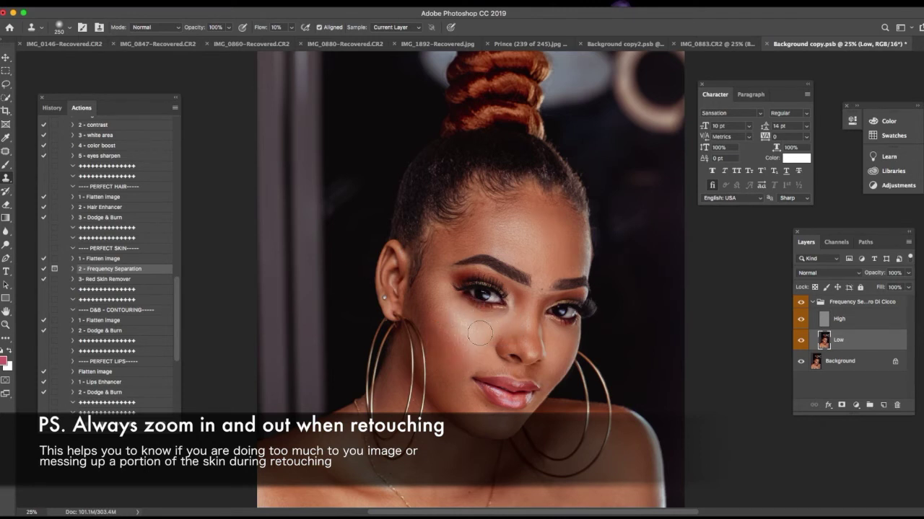
key("bracketleft")
key("bracketleft")
key("bracketleft")
left_click_drag(481, 330, 468, 315)
left_click_drag(505, 433, 546, 288)
Enlarge the Clone Stamp brush to 300 and even out the chest skin below the far earring
key("super+minus")
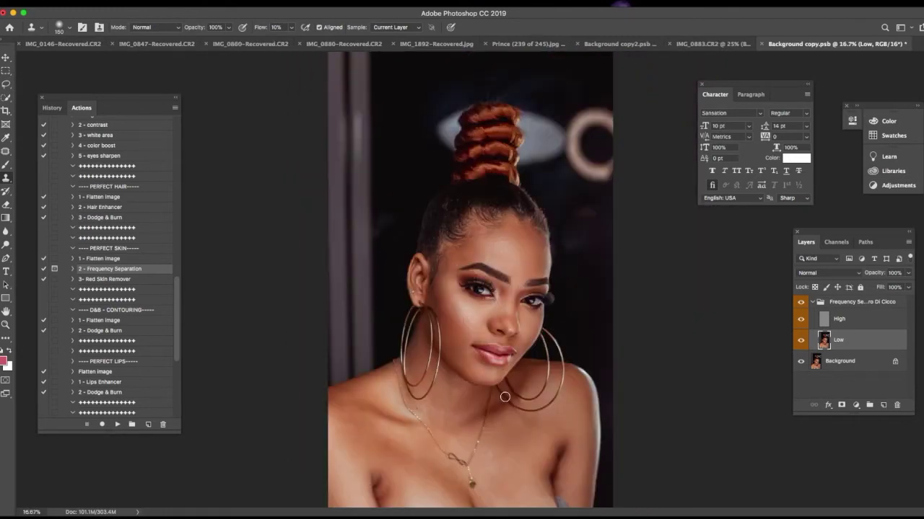
key("bracketright")
key("bracketright")
key("bracketright")
key("bracketleft")
key("Tab")
key("Tab")
key("bracketleft")
left_click_drag(544, 435, 525, 421)
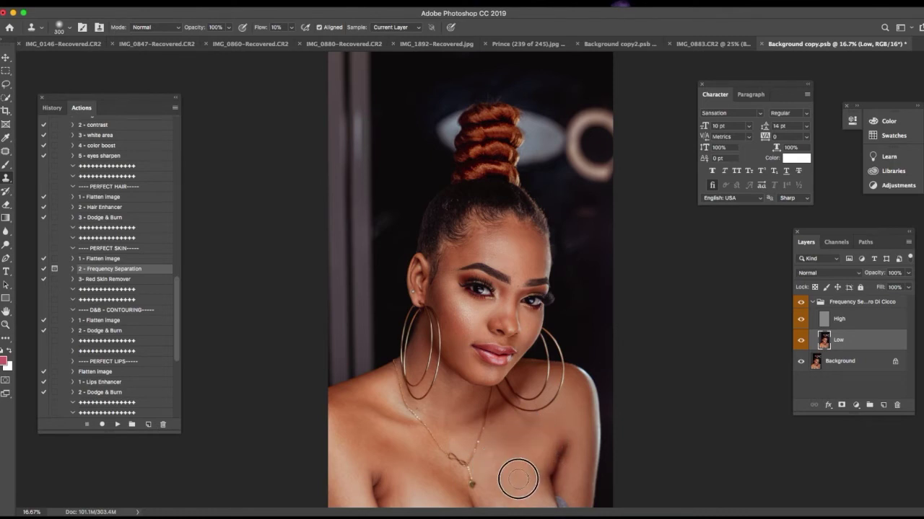
Clone sampled skin over the chest and shoulder below the visible ear, enlarging the brush to 500 for the armpit area
left_click(433, 473, "alt")
left_click_drag(396, 443, 332, 421)
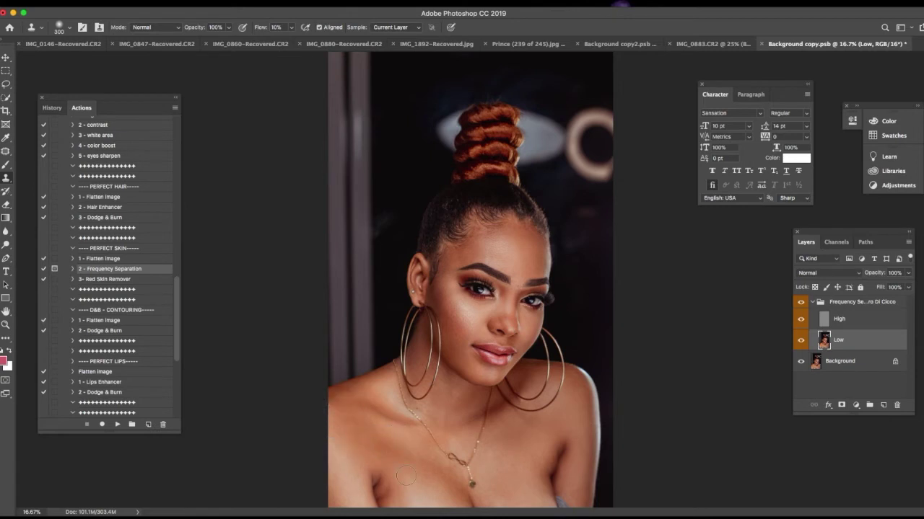
key("bracketright")
key("bracketright")
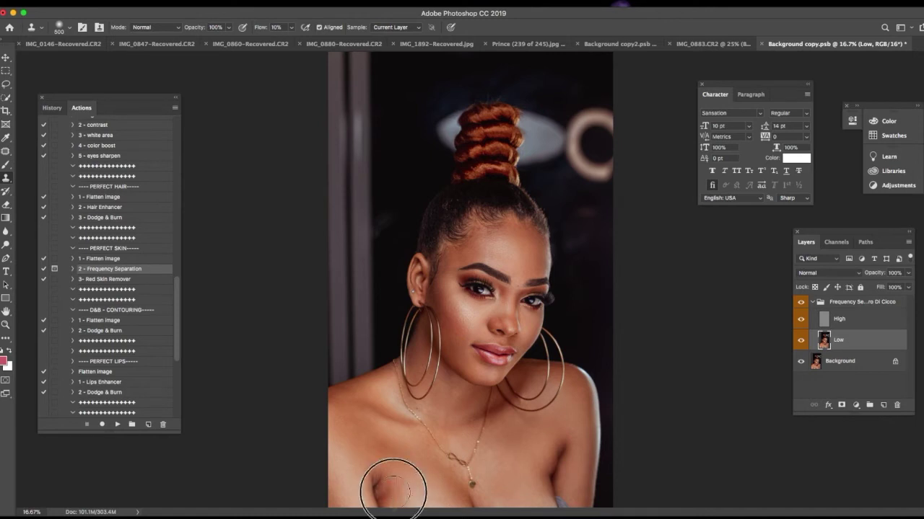
Collapse the Frequency Separation group and toggle its visibility to compare the portrait before and after the skin smoothing
left_click(810, 302)
left_click(801, 302)
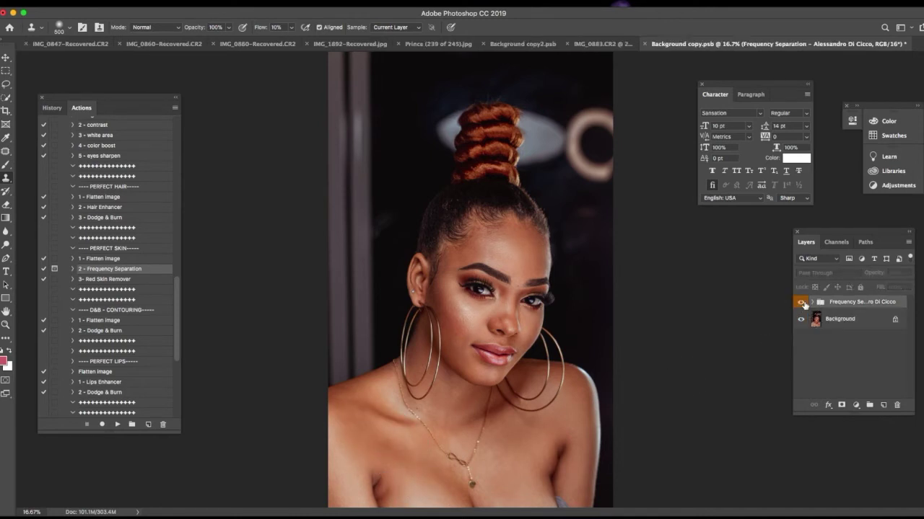
left_click(802, 302)
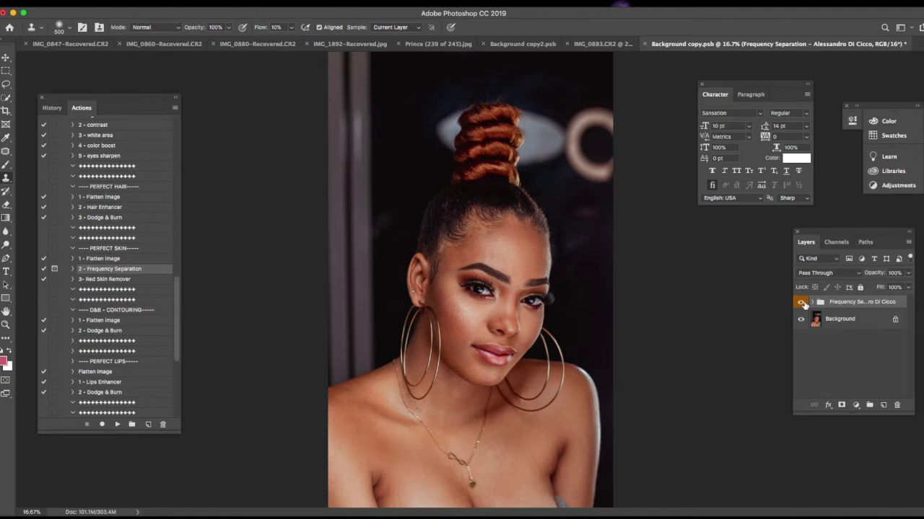
left_click(802, 302)
left_click(802, 303)
left_click(801, 302)
left_click(802, 303)
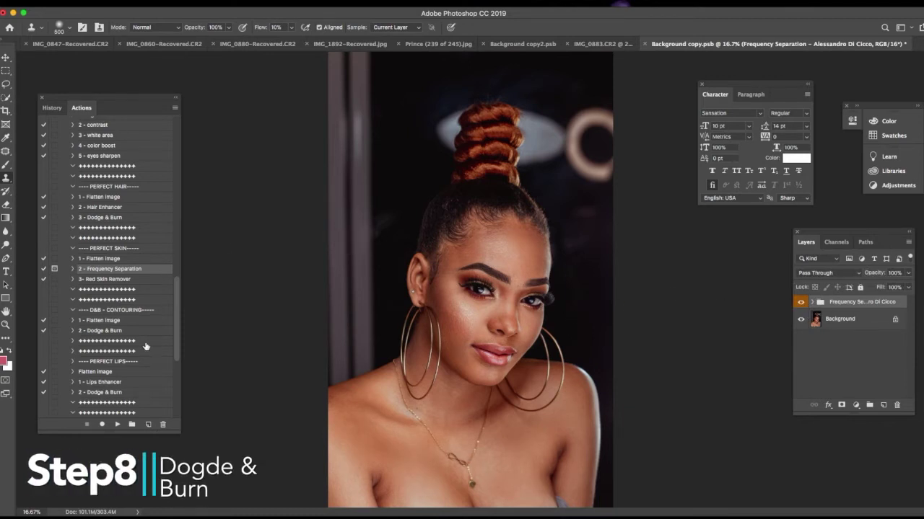
Run the 2 - Dodge & Burn contouring action and set the Brush to 99% flow and 3% opacity
left_click(117, 331)
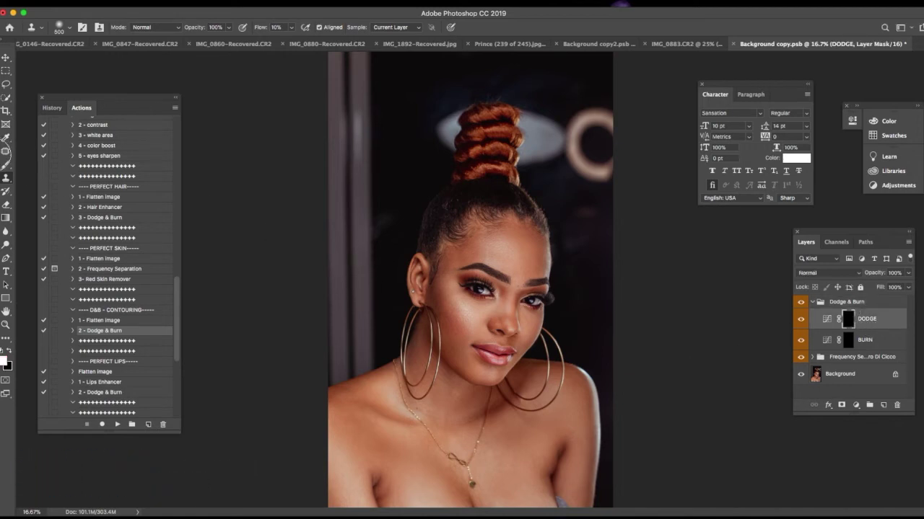
left_click(7, 165)
left_click(280, 27)
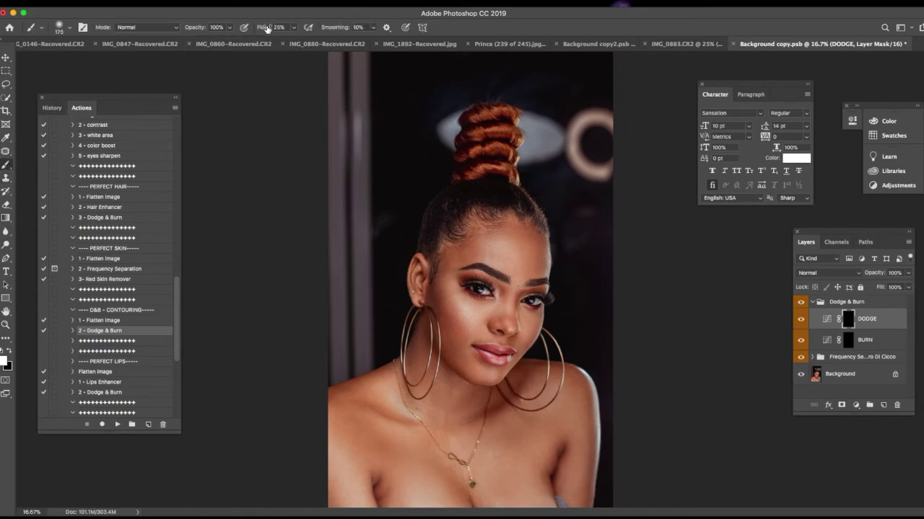
type("99")
left_click(231, 30)
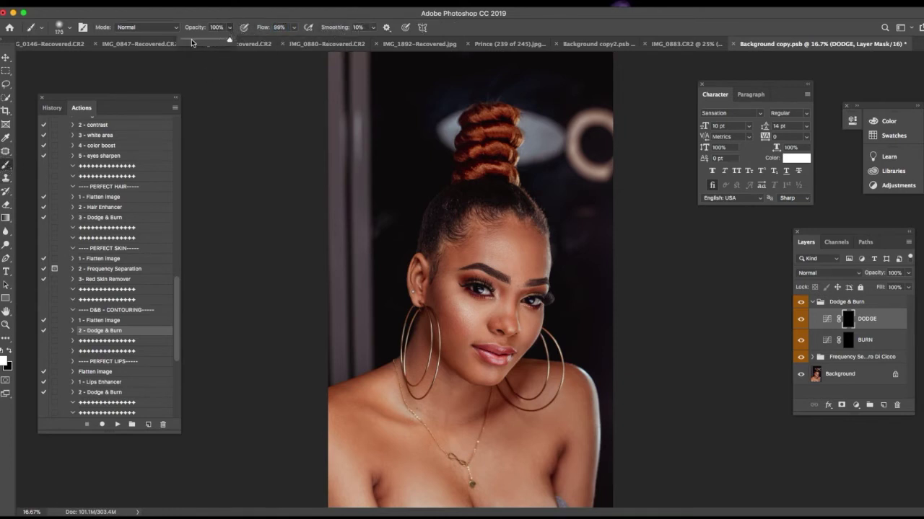
left_click_drag(191, 44, 183, 43)
Brush highlights onto the forehead with a size 500 brush and the nose bridge with a size 200 brush on the DODGE mask
key("bracketright")
key("bracketright")
key("bracketright")
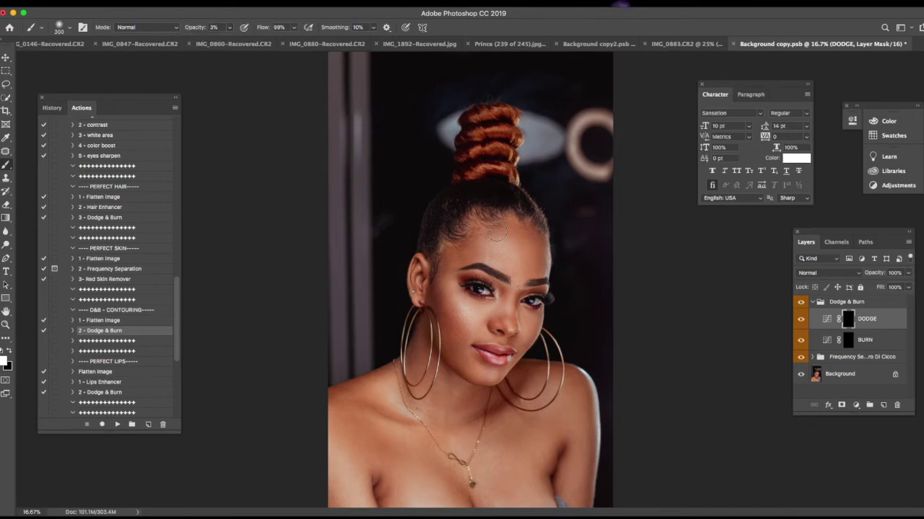
key("bracketright")
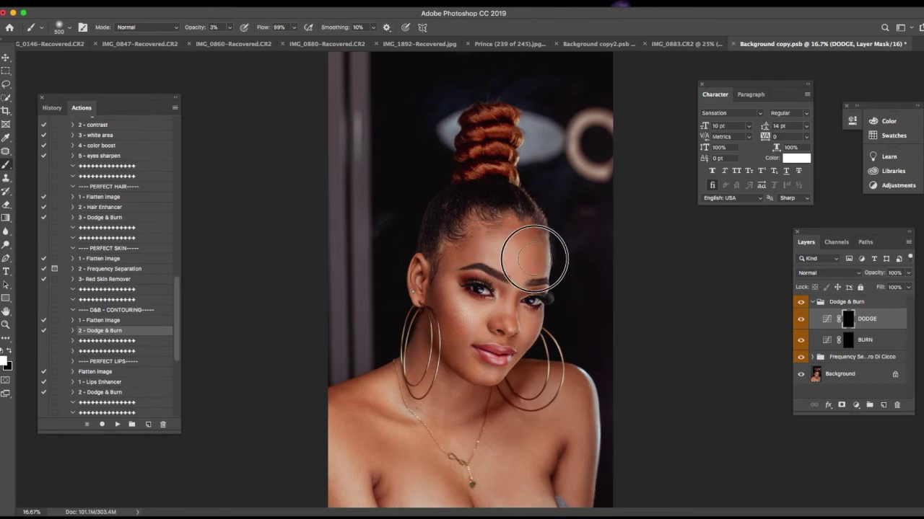
key("bracketleft")
key("bracketleft")
key("bracketleft")
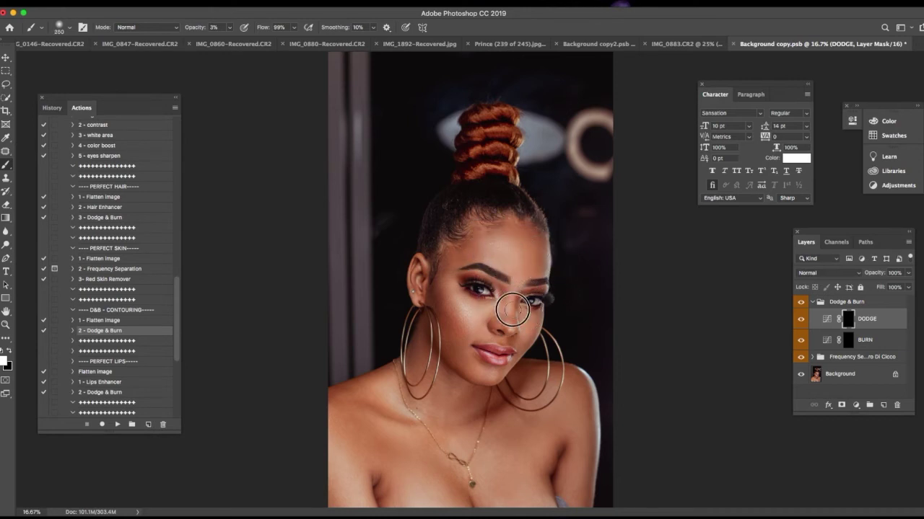
mouse_move(511, 304)
left_mouse_down()
mouse_move(509, 326)
mouse_move(495, 326)
mouse_move(504, 327)
mouse_move(513, 299)
mouse_move(513, 330)
mouse_move(515, 289)
mouse_move(464, 275)
mouse_move(480, 274)
mouse_move(498, 297)
mouse_move(531, 290)
mouse_move(528, 299)
mouse_move(546, 286)
mouse_move(529, 300)
mouse_move(536, 304)
mouse_move(473, 283)
left_mouse_up()
key("bracketleft")
key("bracketleft")
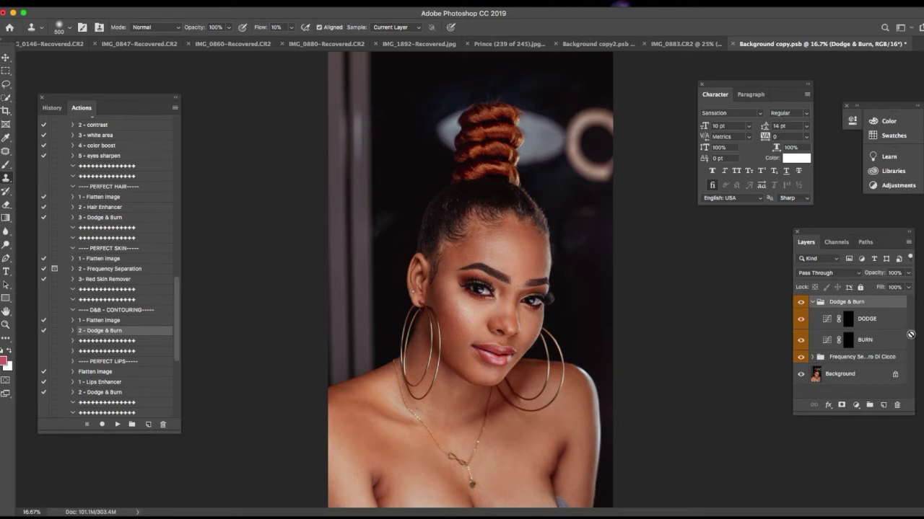
Select the DODGE layer's mask and set the Brush tool to 99% flow and 3% opacity
left_click(866, 322)
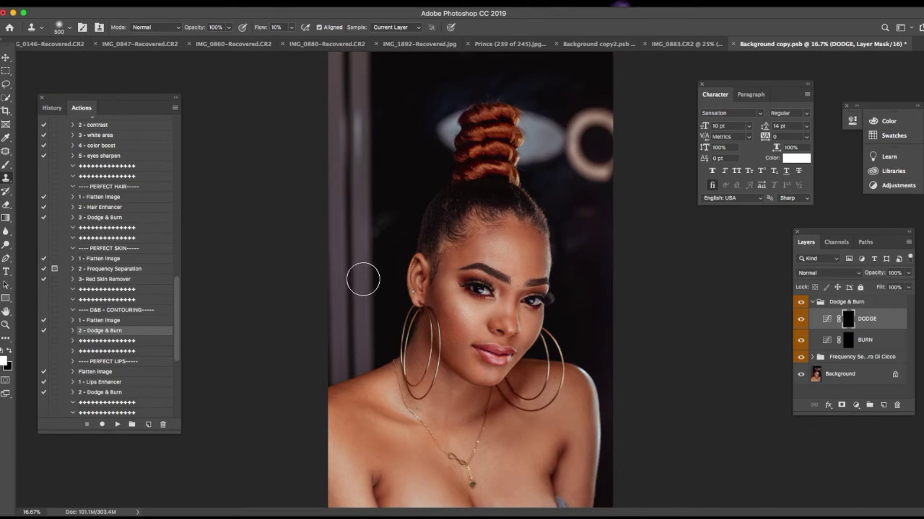
left_click(6, 166)
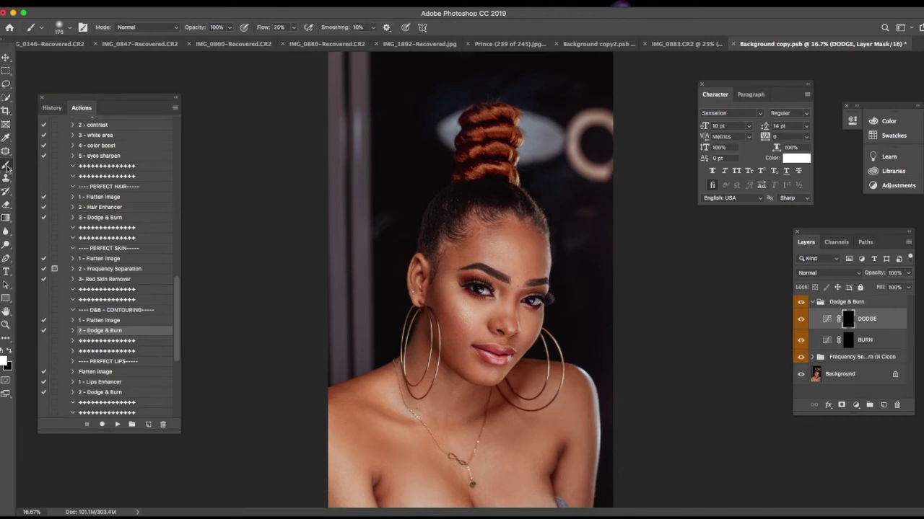
left_click_drag(263, 28, 336, 35)
left_click_drag(230, 27, 184, 43)
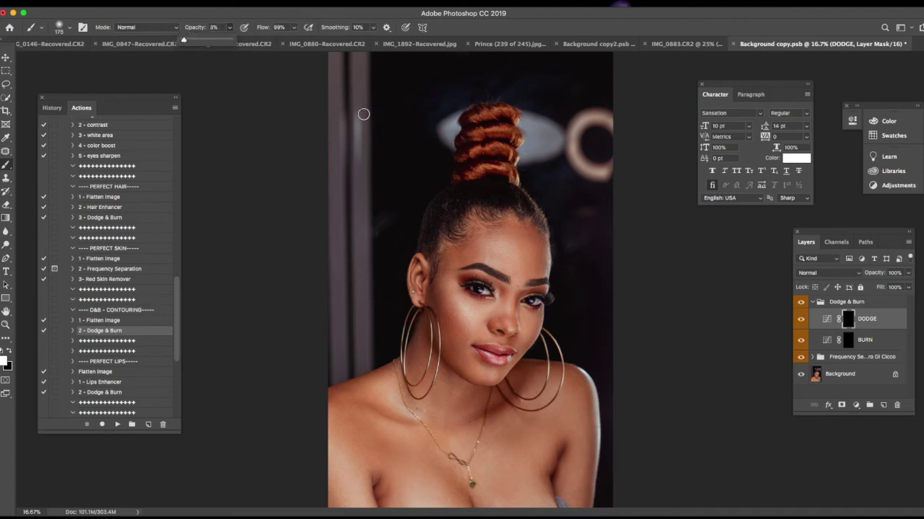
Brighten the nose bridge with a size 200 brush and the far eye area with a size 150 brush on the DODGE mask
key("bracketright")
key("bracketright")
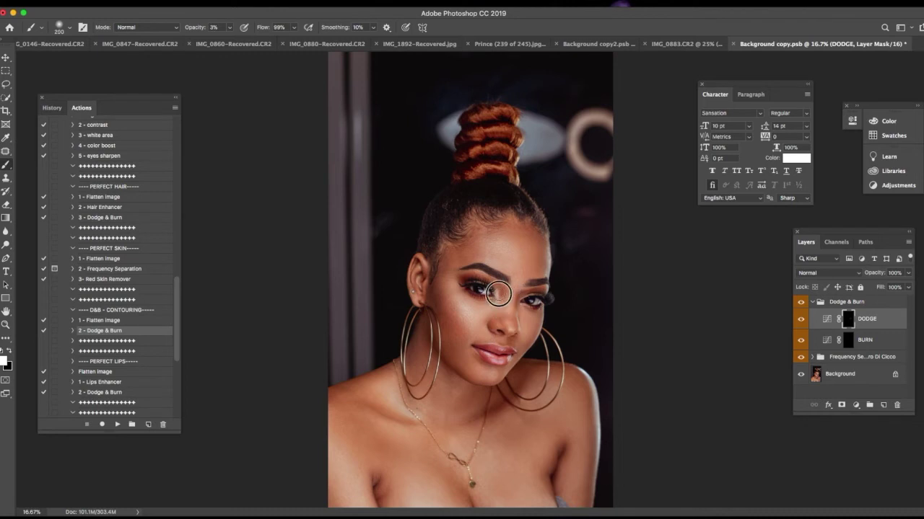
key("bracketleft")
key("bracketleft")
key("bracketleft")
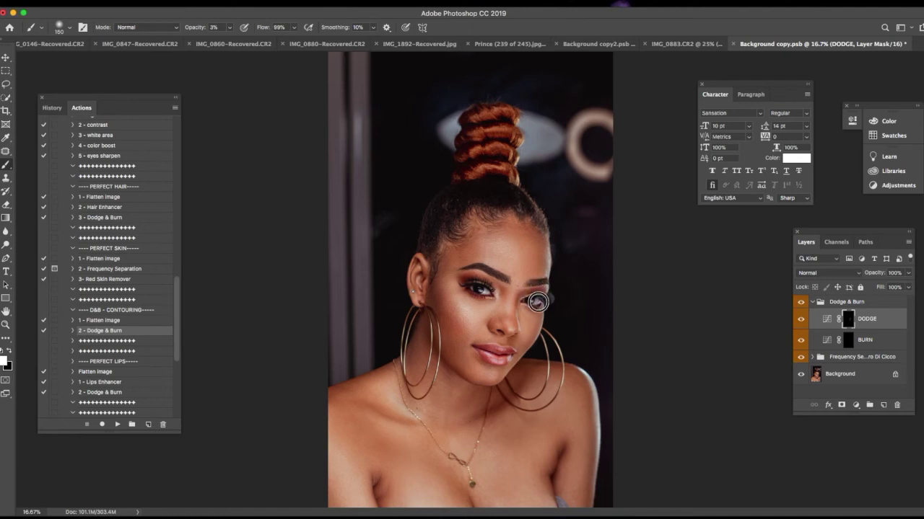
key("bracketleft")
Enlarge the brush to 500 and brighten the near cheek on the DODGE mask
key("bracketright")
key("bracketright")
key("bracketright")
key("bracketright")
key("bracketright")
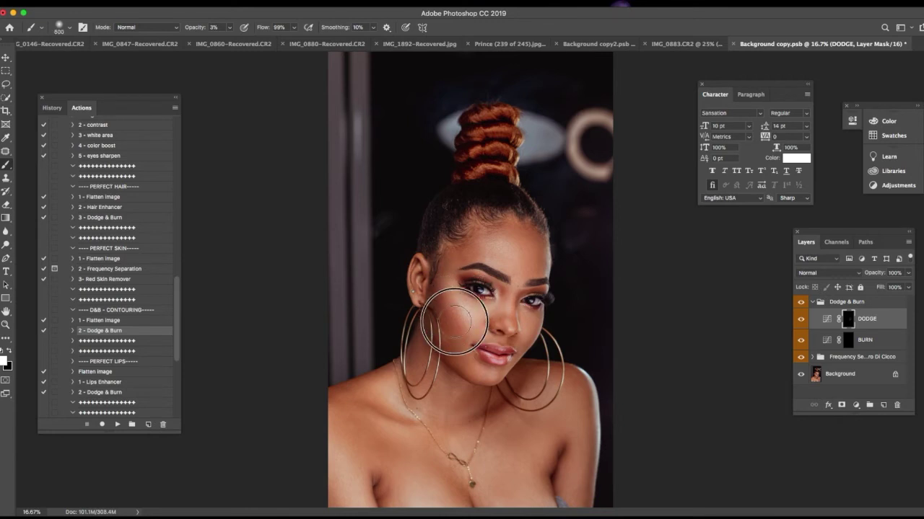
Brighten the chin with a size 300 brush and the area around the lips with a smaller size 250 to 150 brush
key("bracketleft")
key("bracketleft")
key("bracketleft")
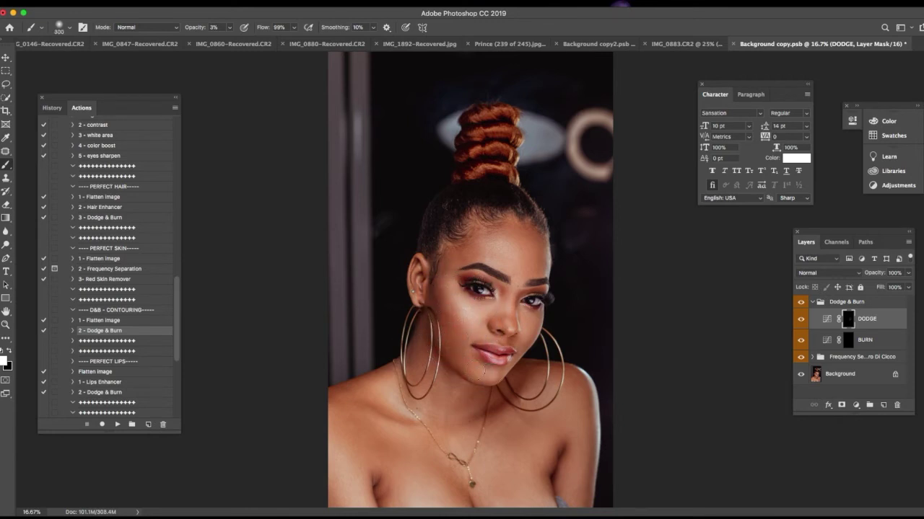
key("bracketleft")
key("super+equal")
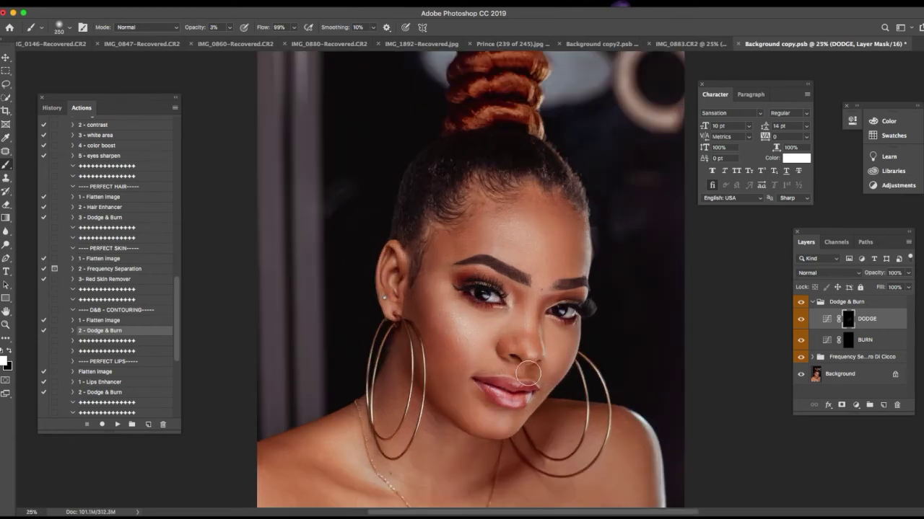
key("bracketleft")
key("bracketleft")
key("bracketright")
Enlarge the brush considerably and brighten the chest around the necklace pendant on the DODGE mask
key("super+minus")
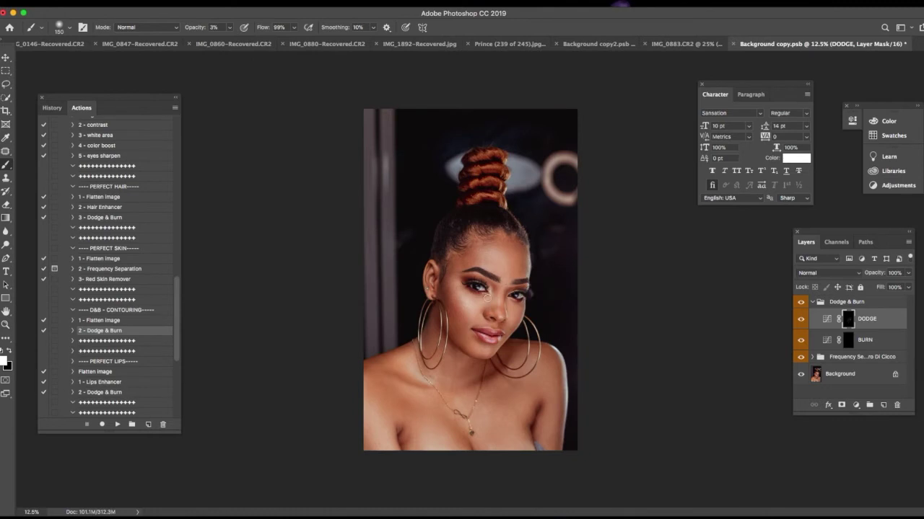
key("bracketright")
key("bracketright")
key("bracketright")
key("bracketright")
key("bracketright")
key("bracketright")
key("bracketright")
key("bracketright")
key("bracketright")
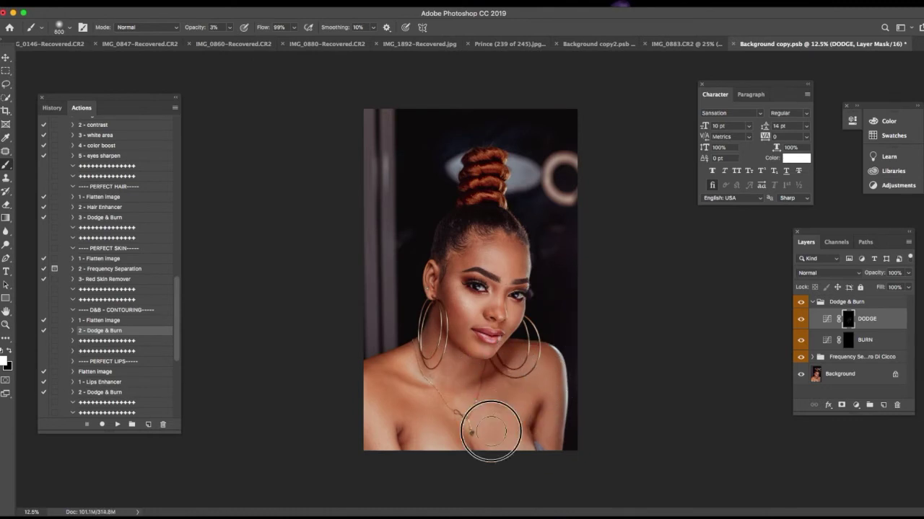
key("bracketleft")
Raise the brush opacity to 7% and brighten the hair bun with a size 300 brush on the DODGE mask
left_click_drag(198, 28, 201, 29)
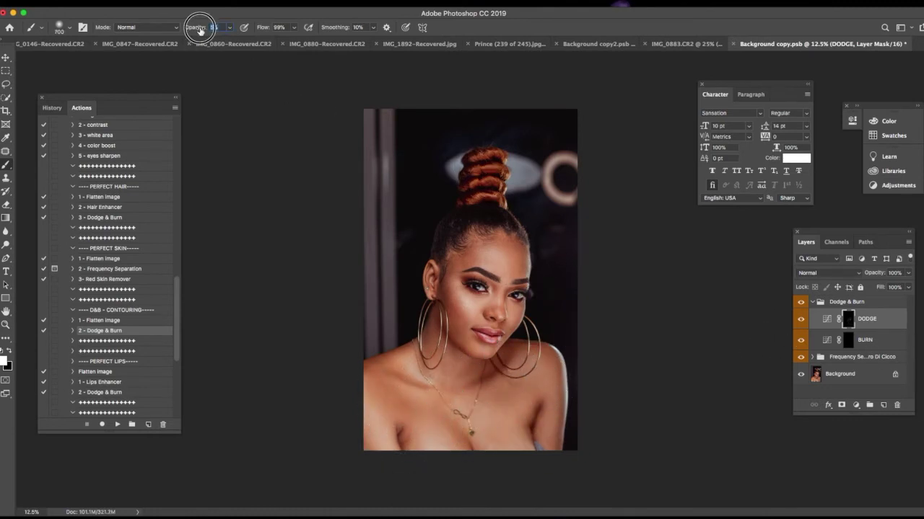
key("bracketleft")
key("bracketleft")
key("bracketleft")
key("bracketleft")
key("bracketleft")
mouse_move(485, 141)
left_mouse_down()
mouse_move(482, 171)
mouse_move(485, 162)
left_mouse_up()
key("bracketright")
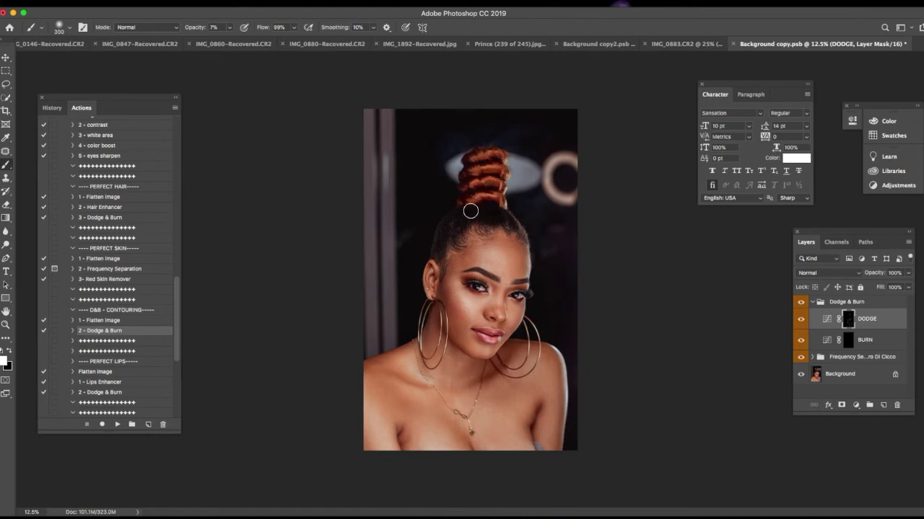
key("super+equal")
key("super+equal")
key("super+equal")
key("bracketleft")
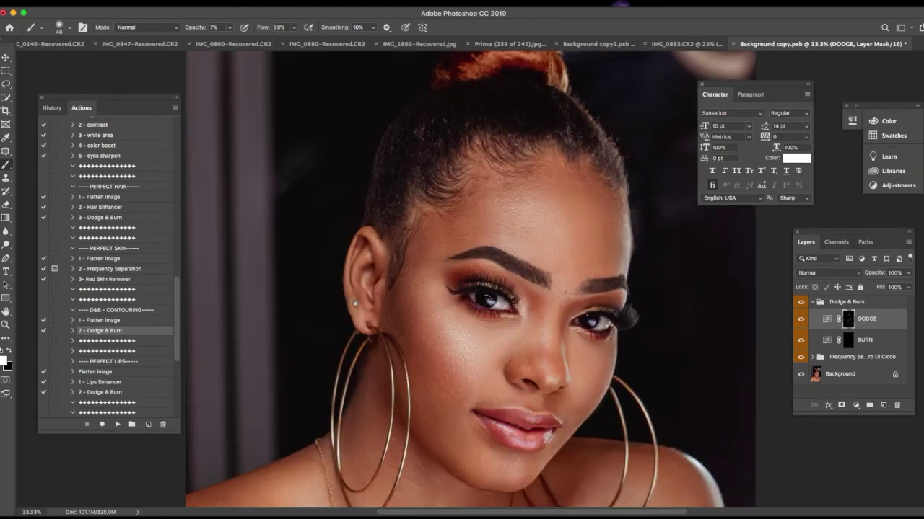
Target the BURN layer's mask with a size 80 brush at 3% opacity
key("bracketright")
key("bracketright")
key("bracketright")
key("bracketright")
left_click(805, 321)
left_click(847, 338)
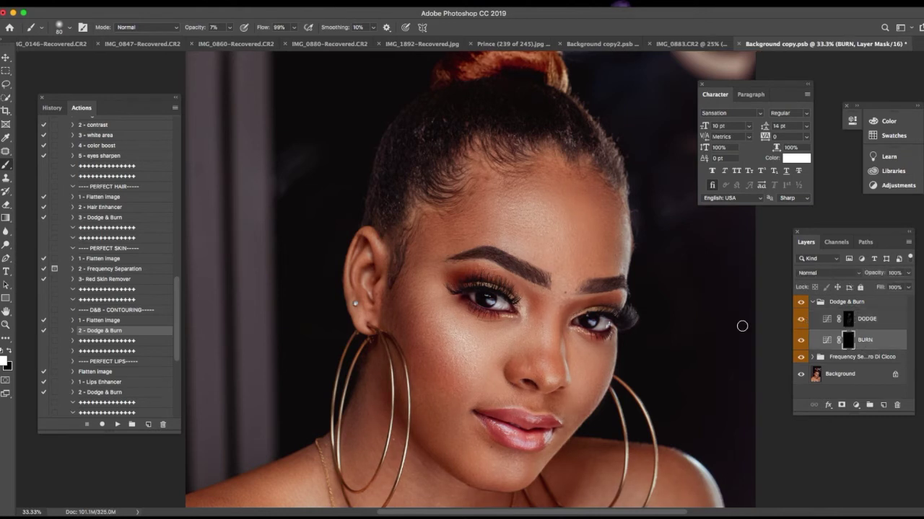
key("super+minus")
key("super+minus")
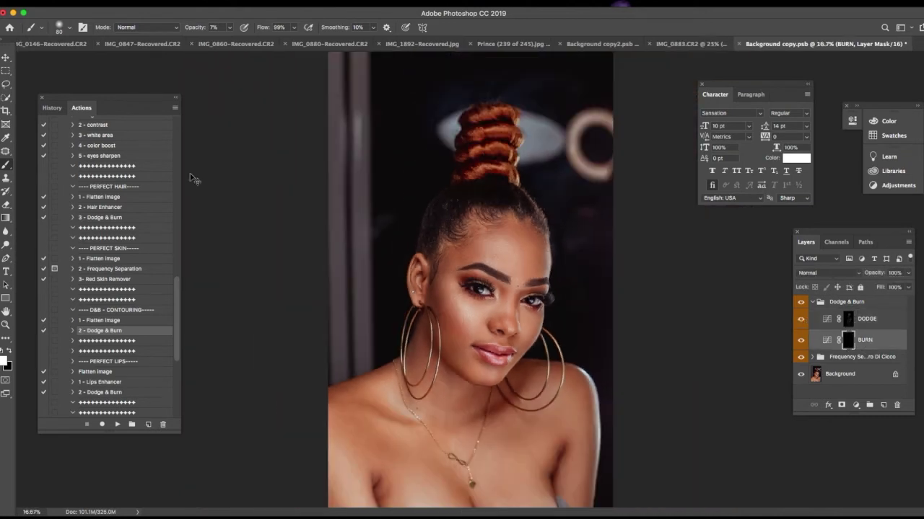
left_click(196, 29)
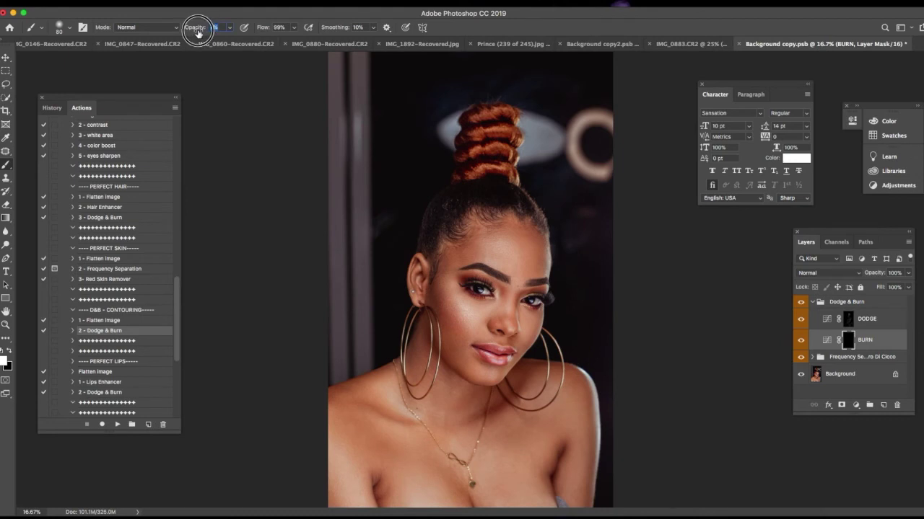
left_click_drag(197, 33, 199, 33)
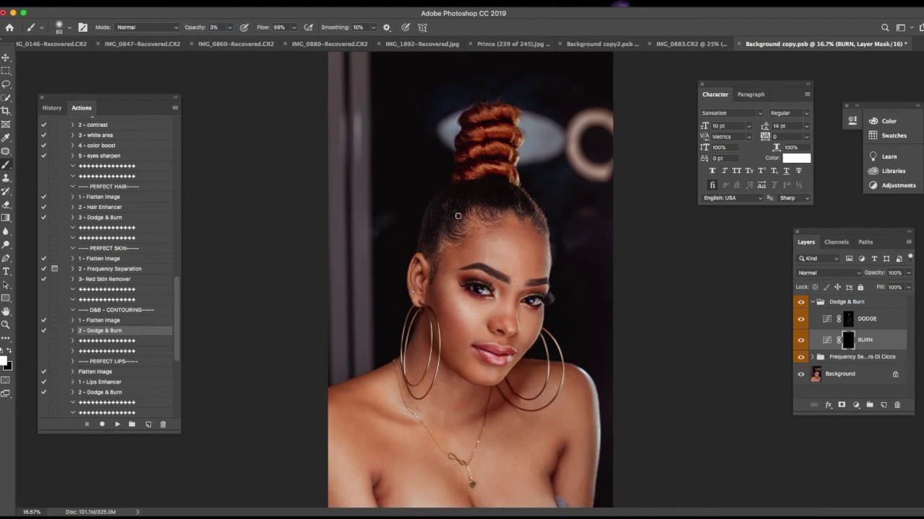
Darken the outer edges of the forehead and the temples on the BURN mask with a size 400 brush
key("bracketleft")
key("bracketleft")
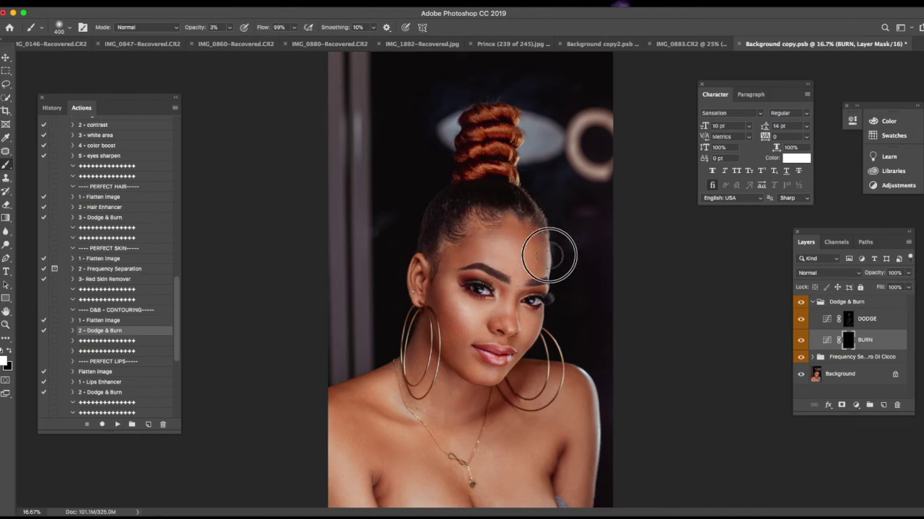
key("bracketleft")
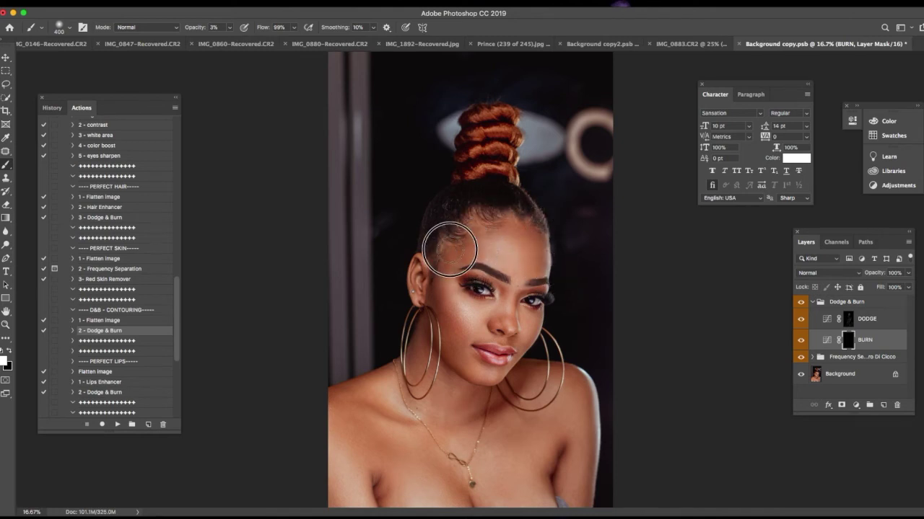
key("bracketleft")
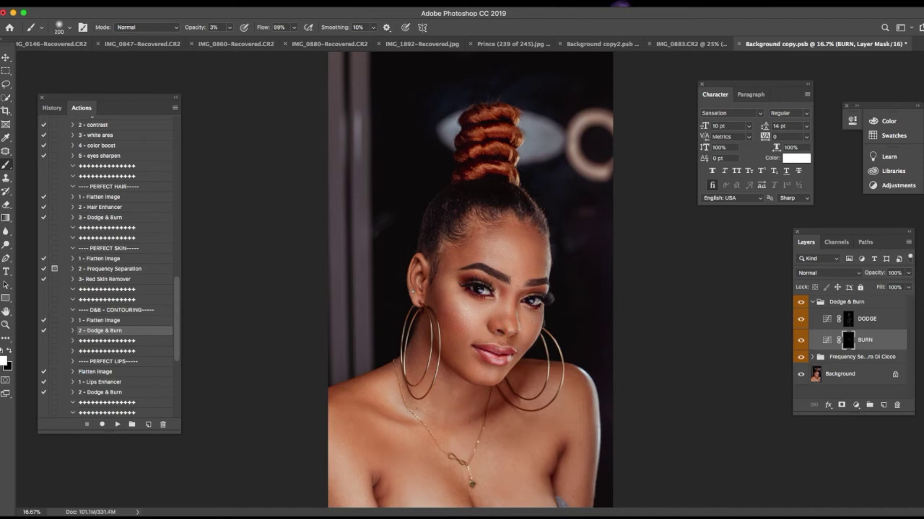
Darken the near side of the face with a size 500 brush and the neck under the chin with a size 300 brush
key("bracketright")
key("bracketright")
key("bracketright")
key("bracketright")
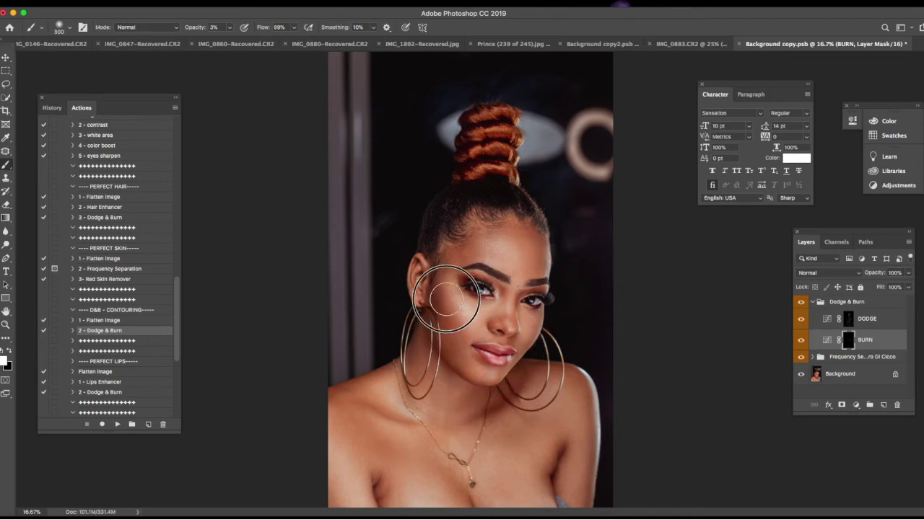
key("bracketleft")
key("bracketleft")
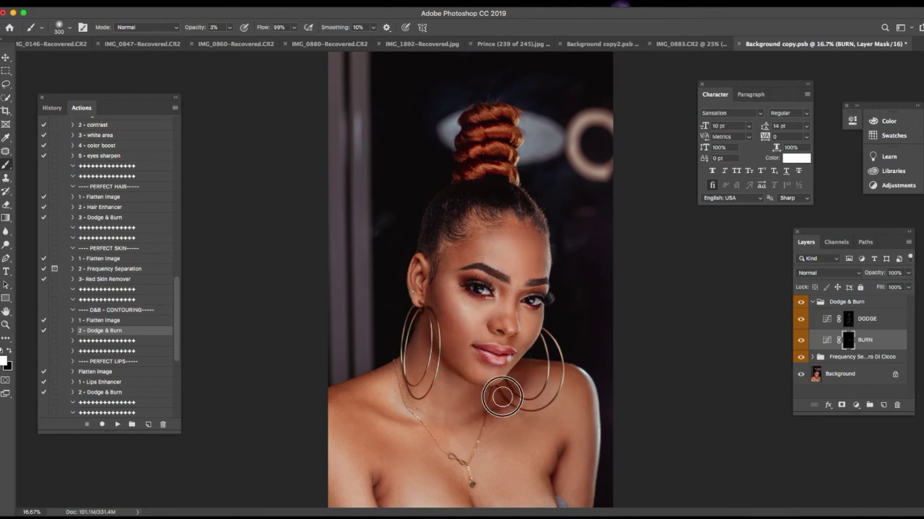
Enlarge the brush and darken the chest from the near armpit across to the far shoulder on the BURN mask
key("bracketright")
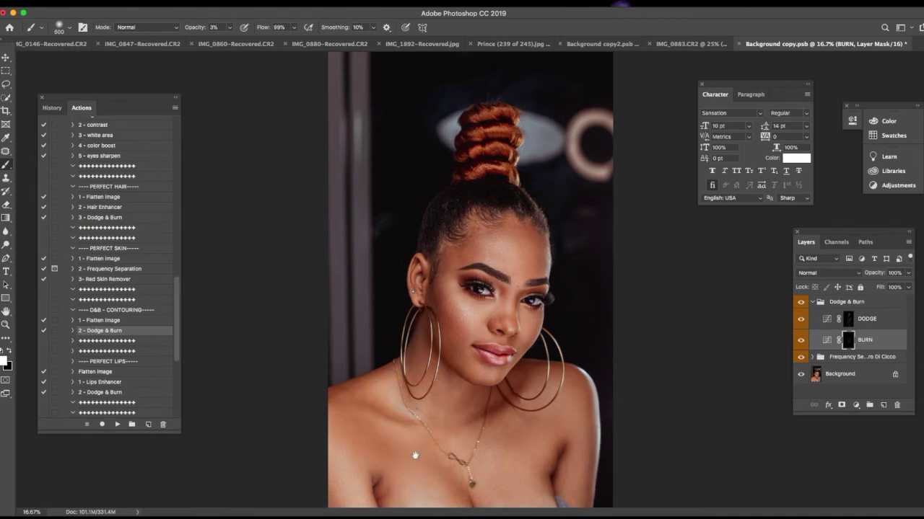
mouse_move(377, 472)
left_mouse_down()
mouse_move(438, 492)
mouse_move(511, 493)
mouse_move(549, 448)
left_mouse_up()
key("bracketright")
key("bracketright")
key("bracketright")
key("bracketright")
Collapse the Dodge & Burn group, toggle its visibility to compare before and after, and expand it again
left_click(7, 58)
left_click(816, 302)
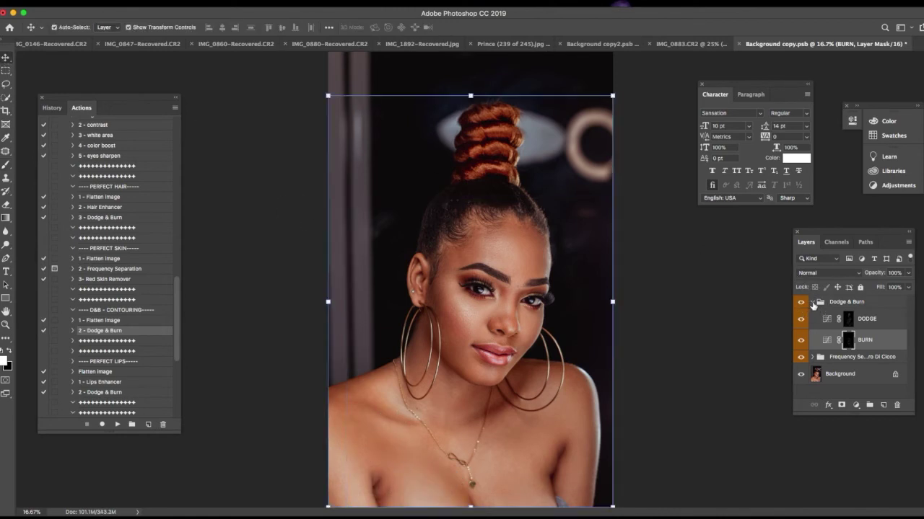
left_click(812, 303)
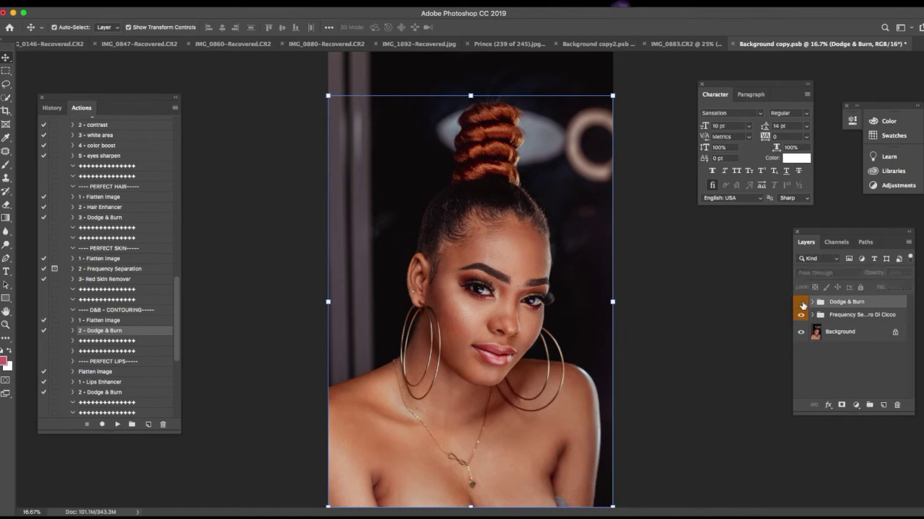
left_click(812, 302)
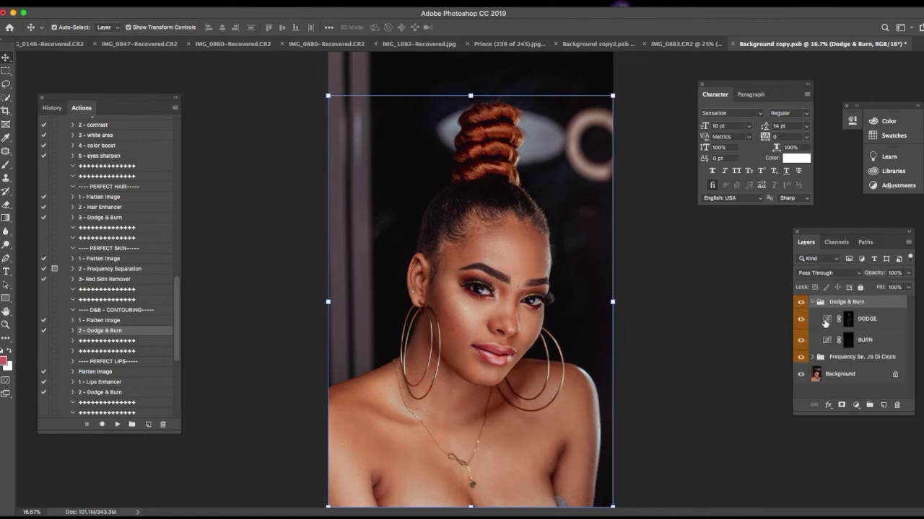
Target the BURN layer mask with the Brush tool and set the brush opacity to 5%
left_click(871, 340)
key("super+equal")
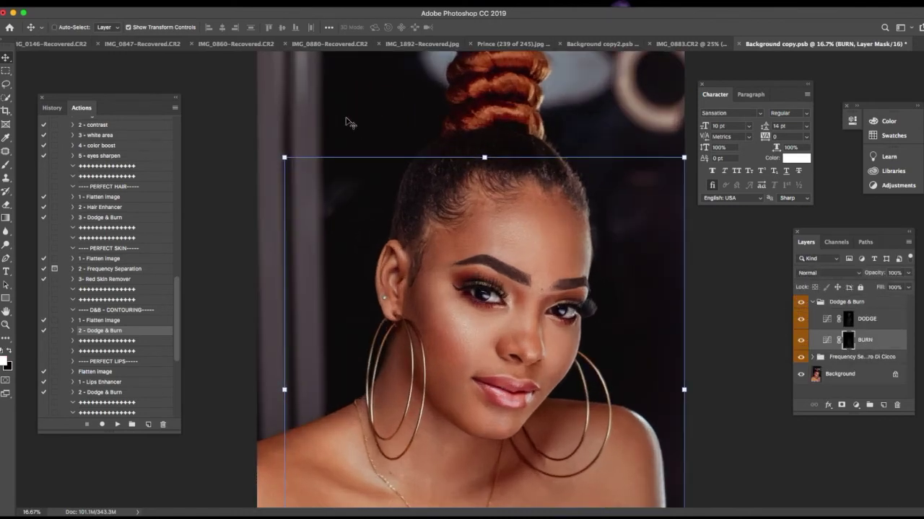
key("b")
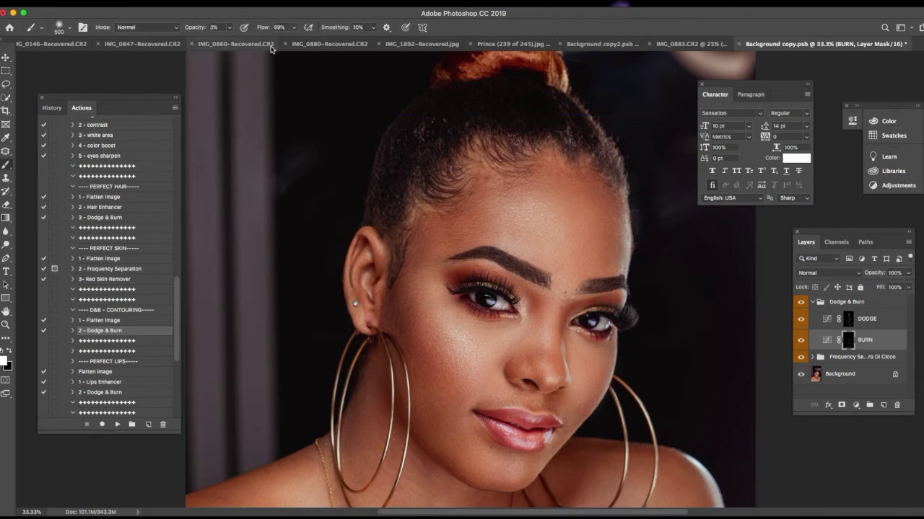
left_click(198, 29)
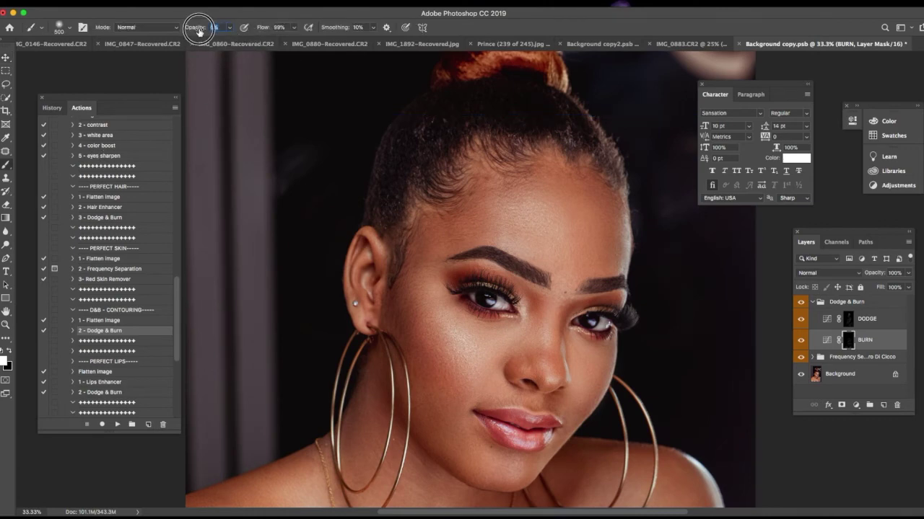
key("super+equal")
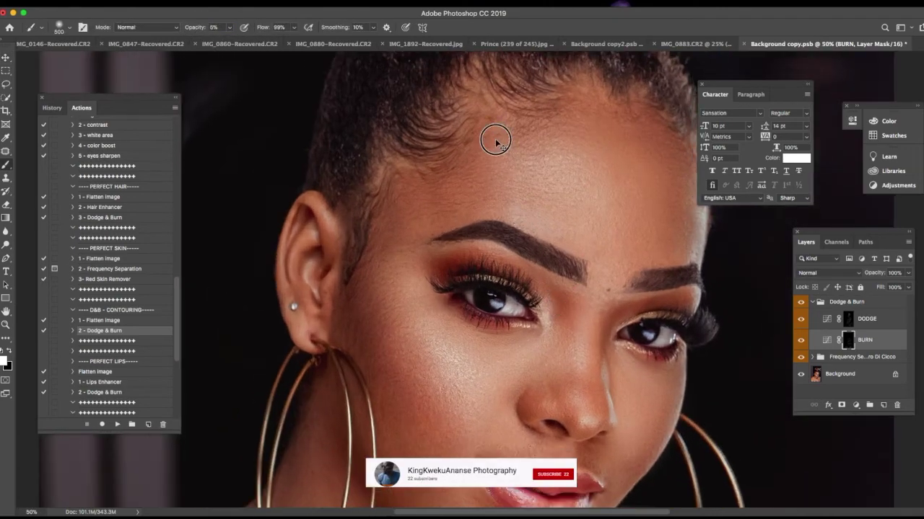
Shrink the brush to about 35–45 and darken the edges and parting line of the lips on the BURN mask
scroll(495, 142, "down", 5)
key("bracketleft")
key("bracketleft")
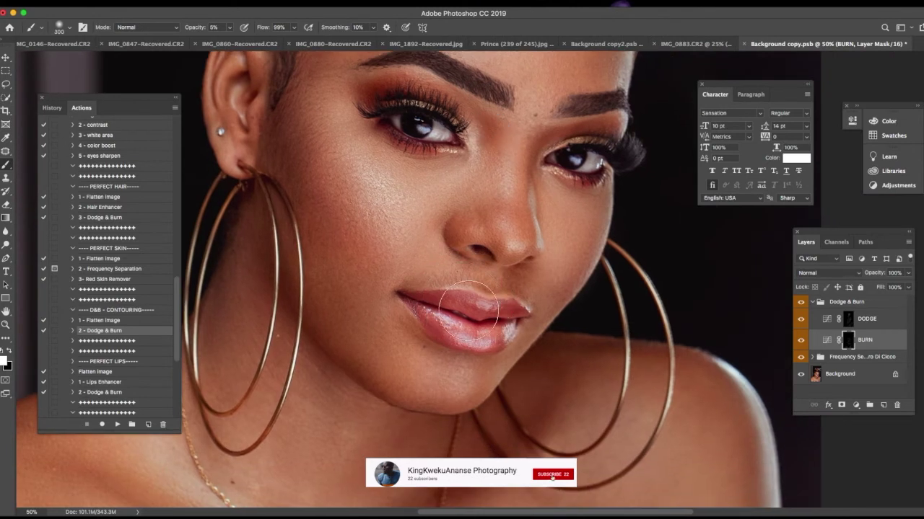
key("bracketleft")
key("bracketleft")
key("bracketleft")
key("bracketleft")
key("bracketleft")
key("bracketleft")
key("bracketleft")
key("bracketleft")
key("bracketleft")
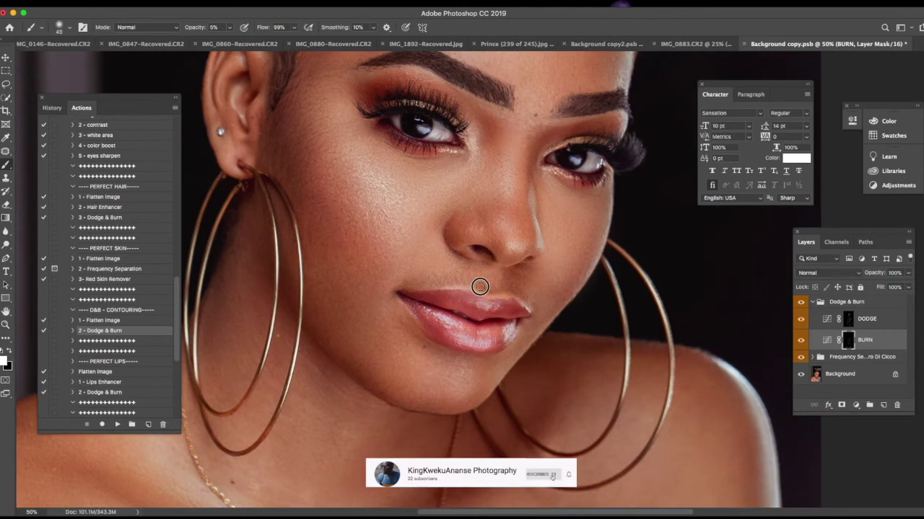
mouse_move(498, 302)
left_mouse_down()
mouse_move(455, 291)
mouse_move(402, 295)
left_mouse_up()
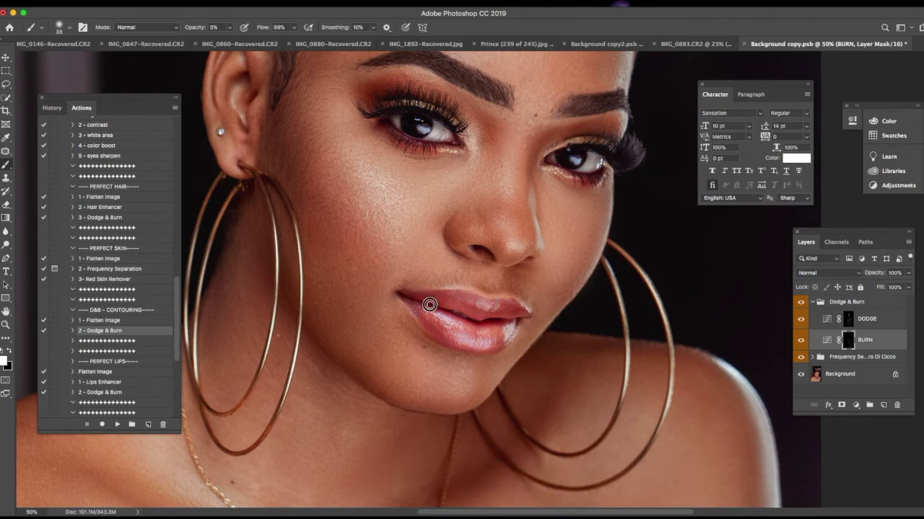
mouse_move(479, 320)
left_mouse_down()
mouse_move(514, 319)
mouse_move(475, 324)
mouse_move(407, 299)
mouse_move(436, 328)
mouse_move(429, 337)
mouse_move(478, 352)
mouse_move(498, 350)
mouse_move(515, 322)
mouse_move(503, 342)
mouse_move(509, 344)
mouse_move(504, 336)
mouse_move(475, 349)
mouse_move(428, 324)
mouse_move(411, 295)
mouse_move(528, 313)
mouse_move(498, 296)
left_mouse_up()
key("bracketright")
Switch to the Move tool, collapse the Dodge & Burn group and toggle its visibility to compare before and after
key("super+minus")
key("super+minus")
key("super+minus")
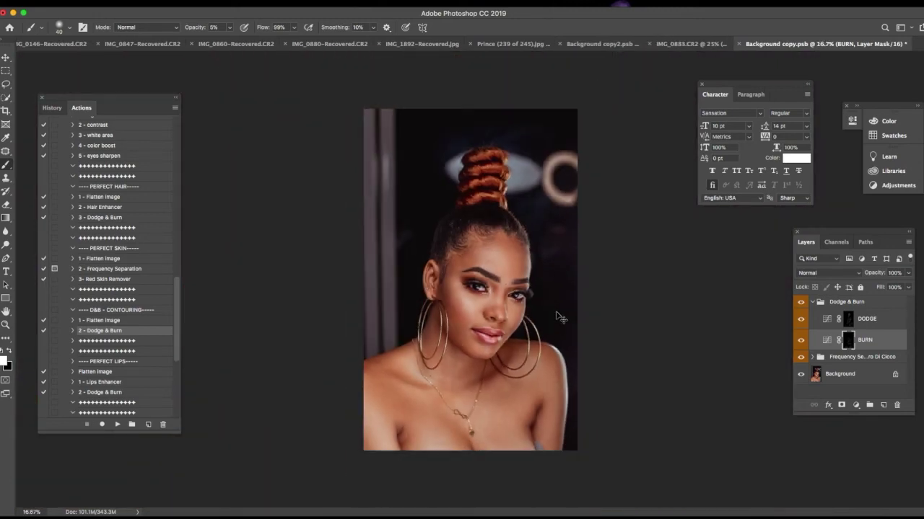
key("super+plus")
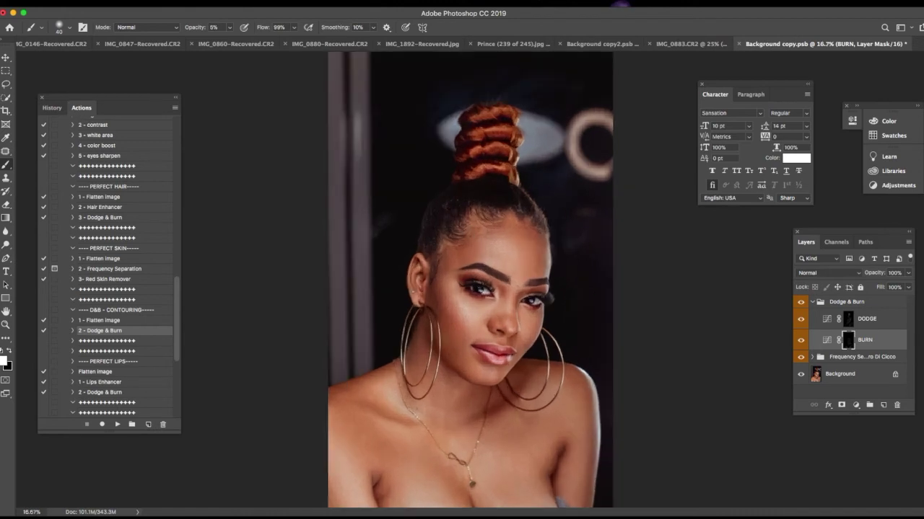
left_click(6, 56)
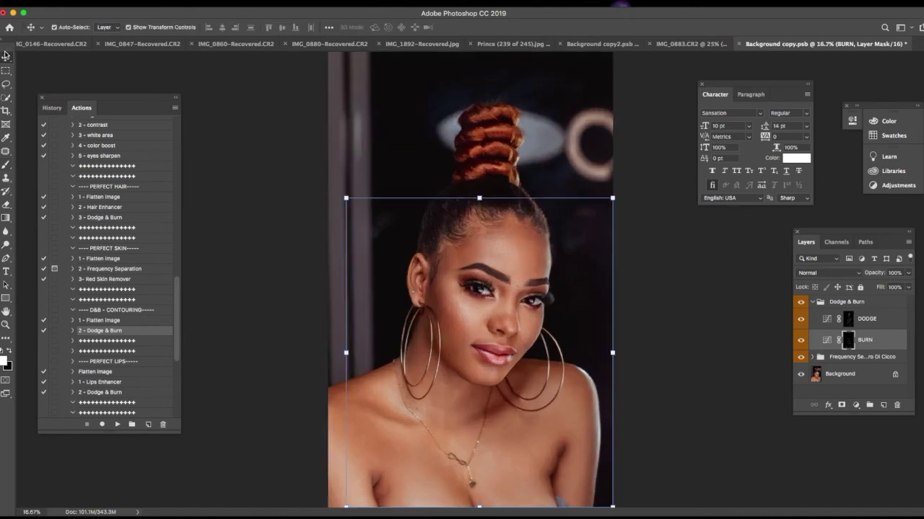
left_click(813, 303)
left_click(801, 303)
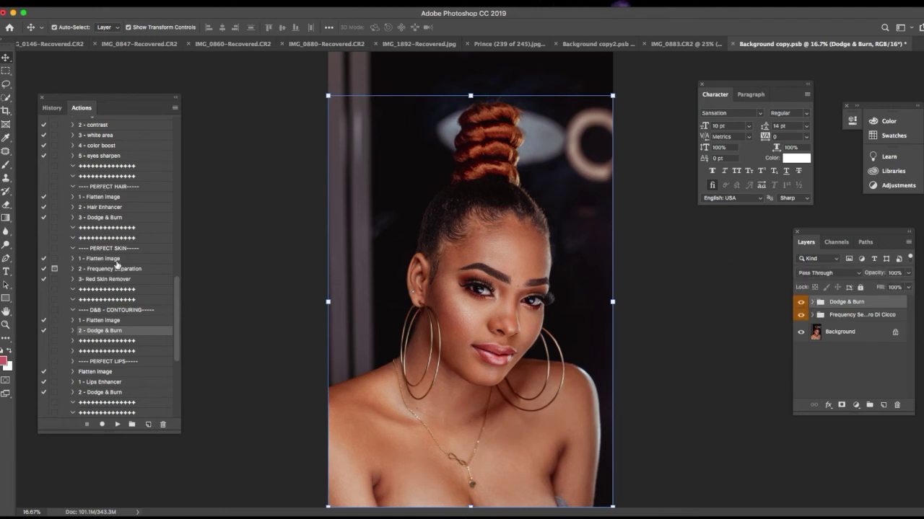
Flatten the portrait with the Perfect Skin section's Flatten Image action and save Background copy.psb
left_click(116, 260)
left_click(117, 424)
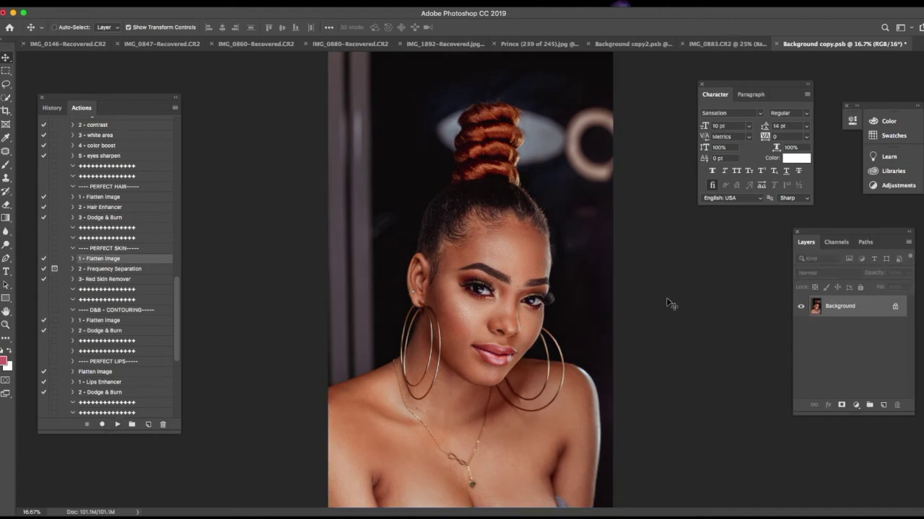
key("super+s")
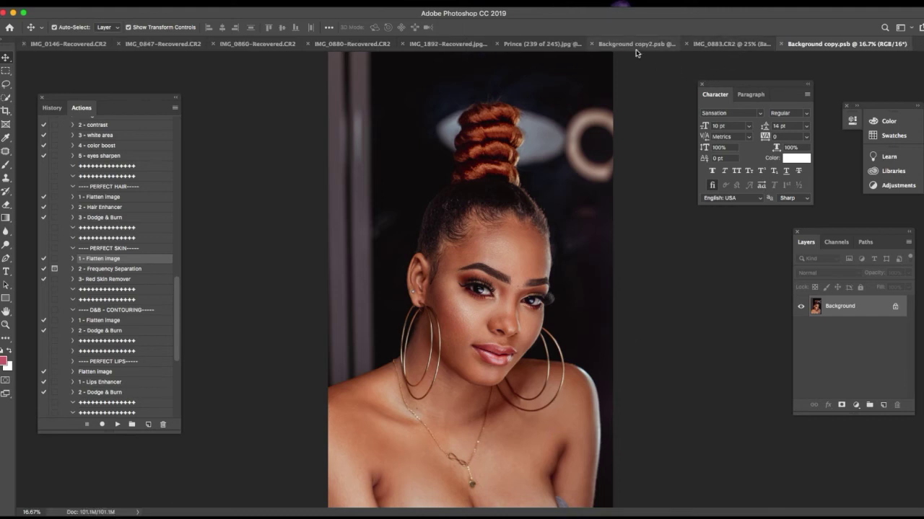
Open the IMG_0883.CR2 document and toggle the Background copy layer to compare the retouched portrait with the original
left_click(721, 44)
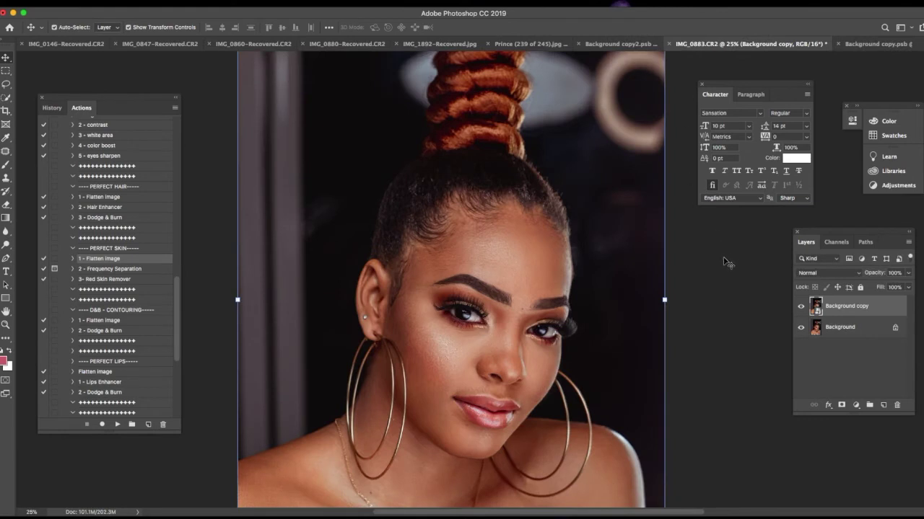
left_click(800, 307)
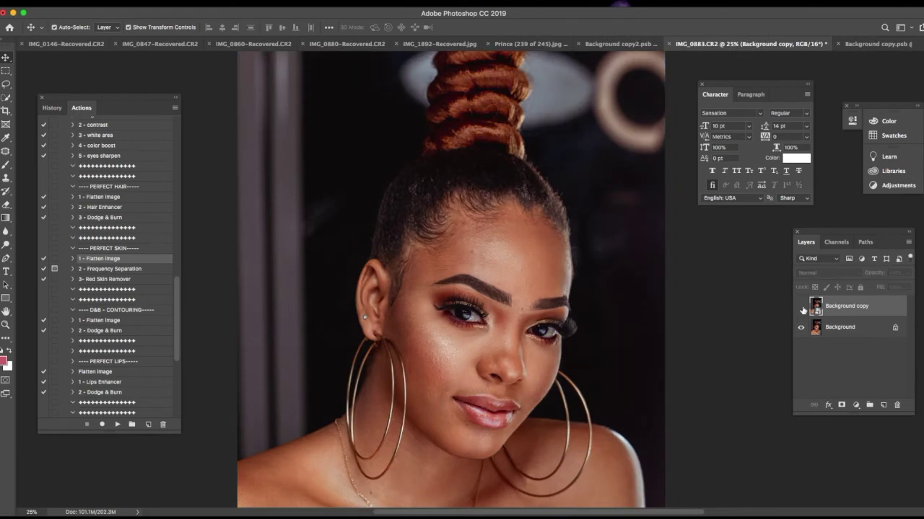
key("super+minus")
left_click(801, 307)
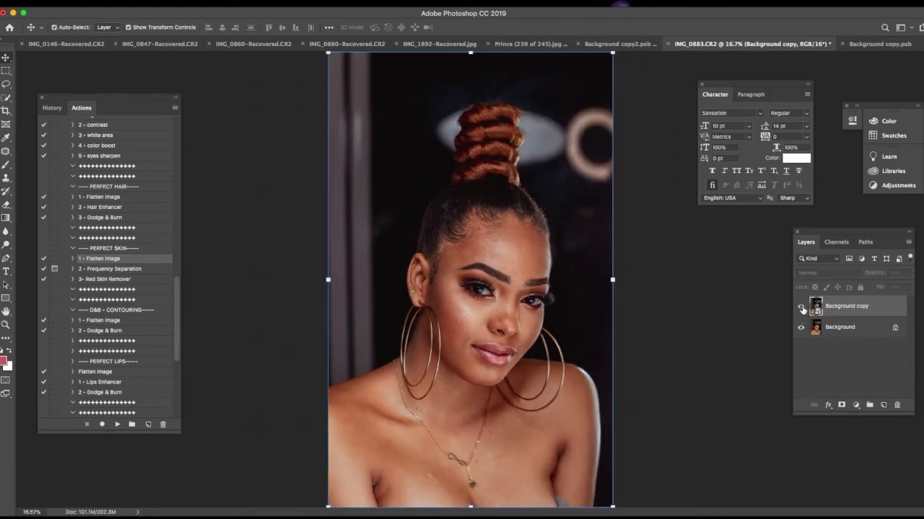
left_click(801, 306)
left_click(801, 307)
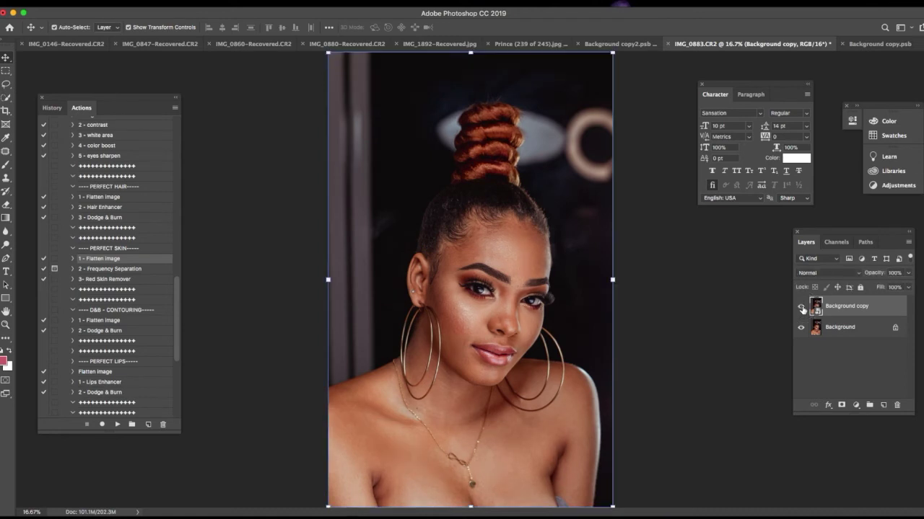
left_click(801, 307)
left_click(801, 307)
left_click(801, 307)
left_click(801, 306)
Return to Background copy.psb, run the Color Toning 6 action and lower its group's opacity to 15%
left_click(875, 44)
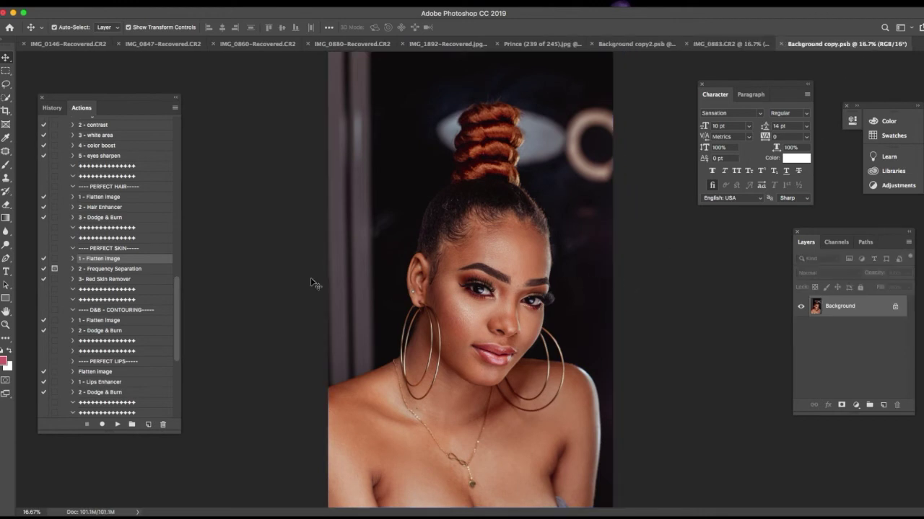
scroll(144, 248, "down", 5)
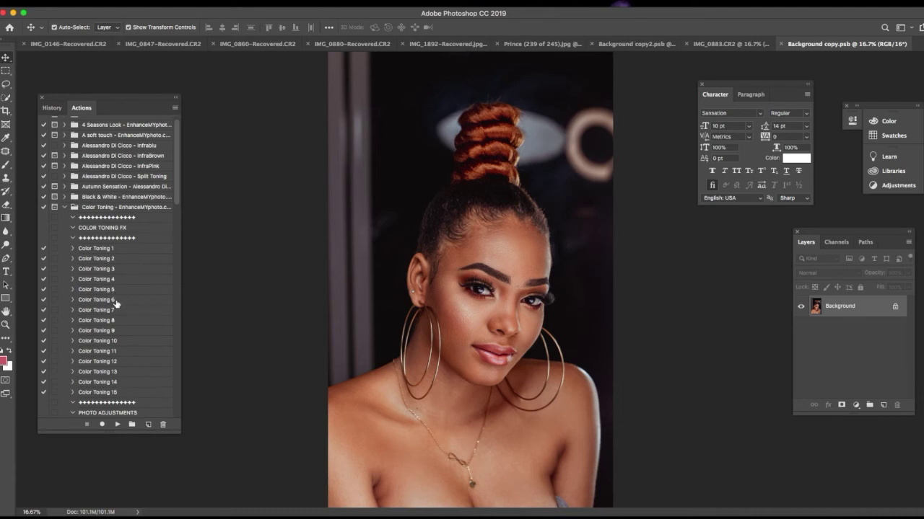
left_click(116, 299)
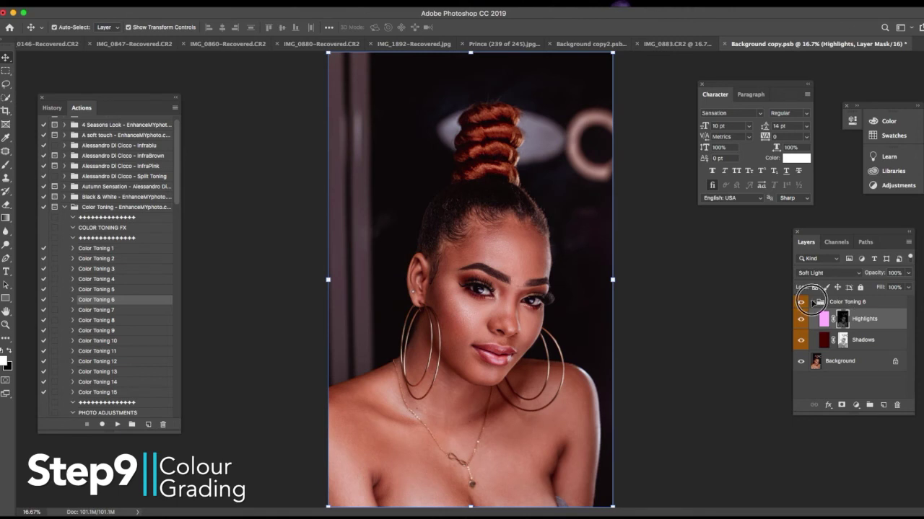
left_click(813, 301)
left_click_drag(871, 280, 830, 278)
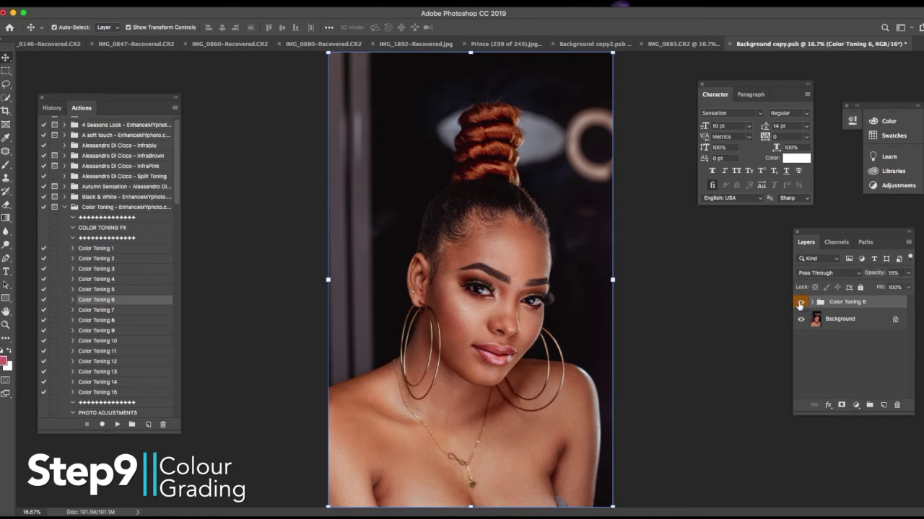
Run the Color Toning 8 action, collapse its group and lower the group's opacity to 18%
left_click(124, 320)
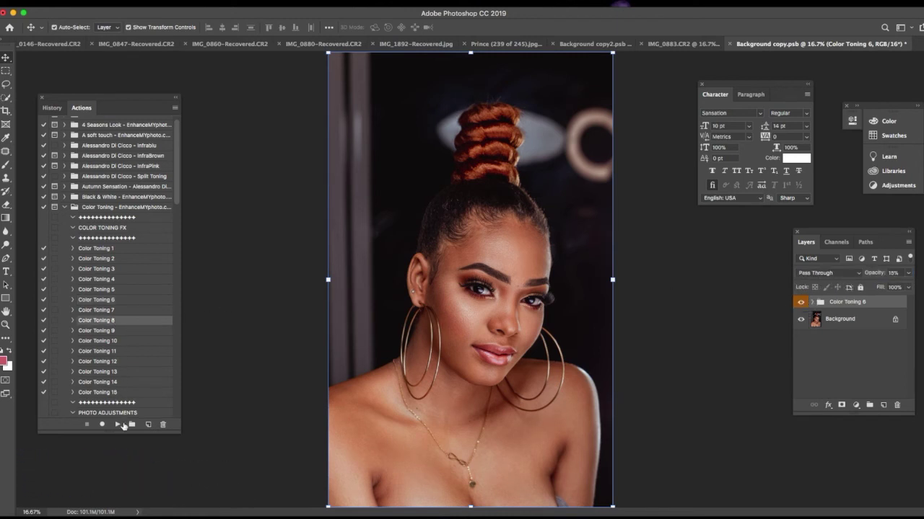
left_click(121, 424)
key("shift+Tab")
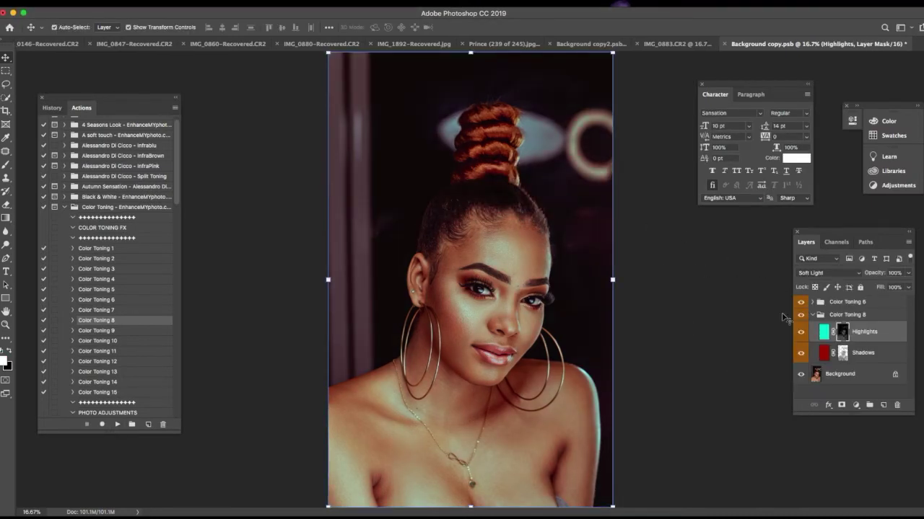
left_click(816, 316)
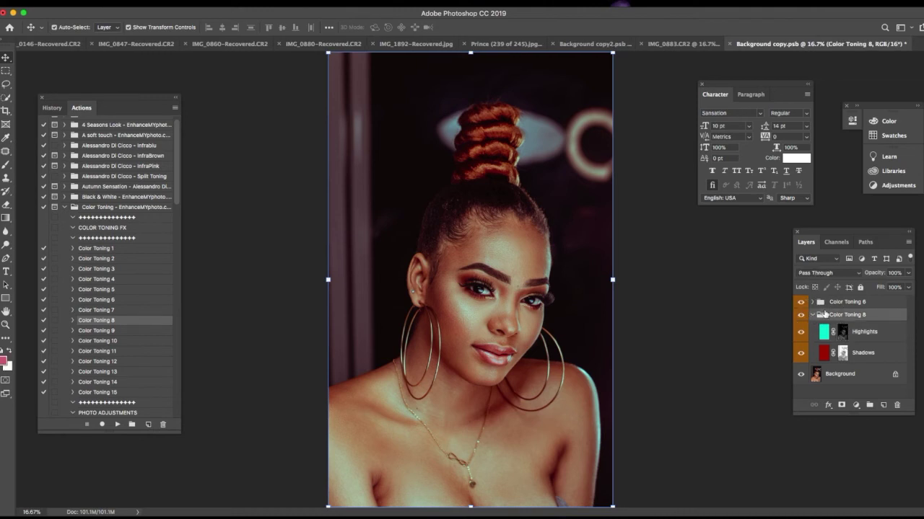
left_click(811, 315)
left_click_drag(875, 273, 836, 281)
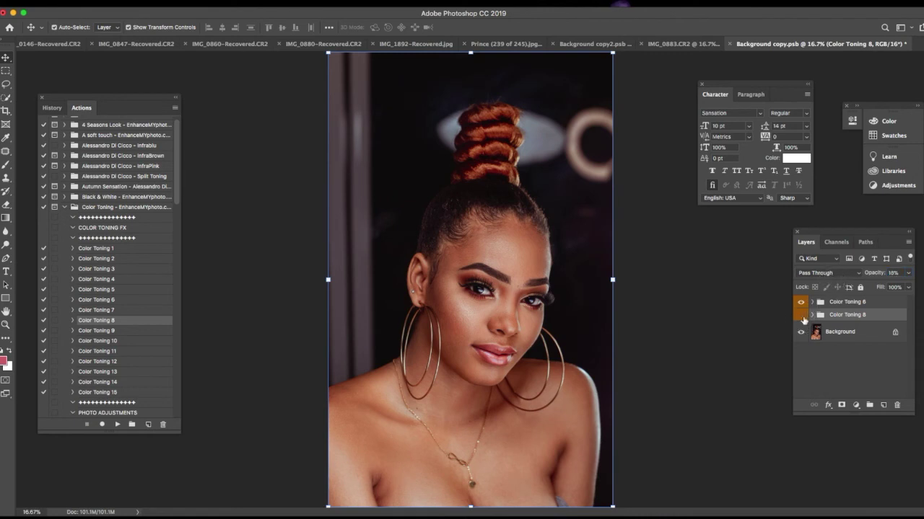
Toggle the Color Toning 8 and Color Toning 6 groups to examine the colour grade at different magnifications
left_click(801, 316)
key("5")
key("super+minus")
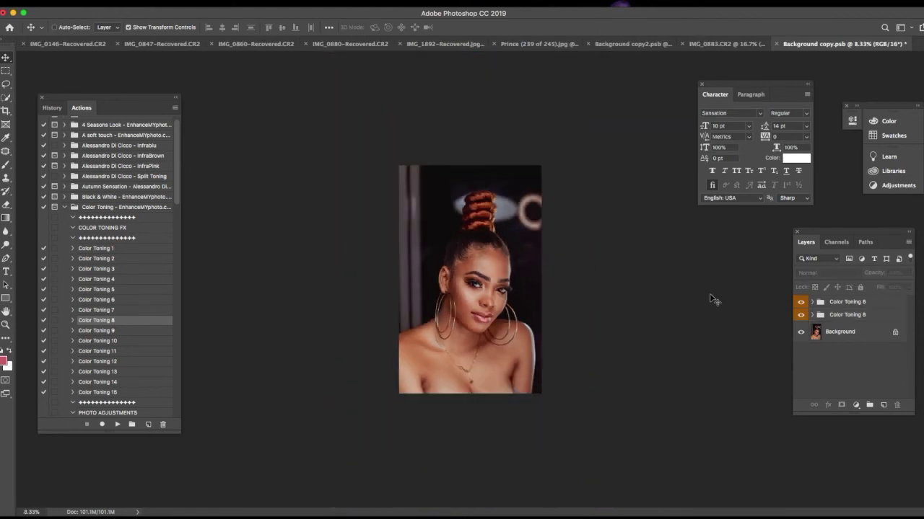
key("super+plus")
key("super+plus")
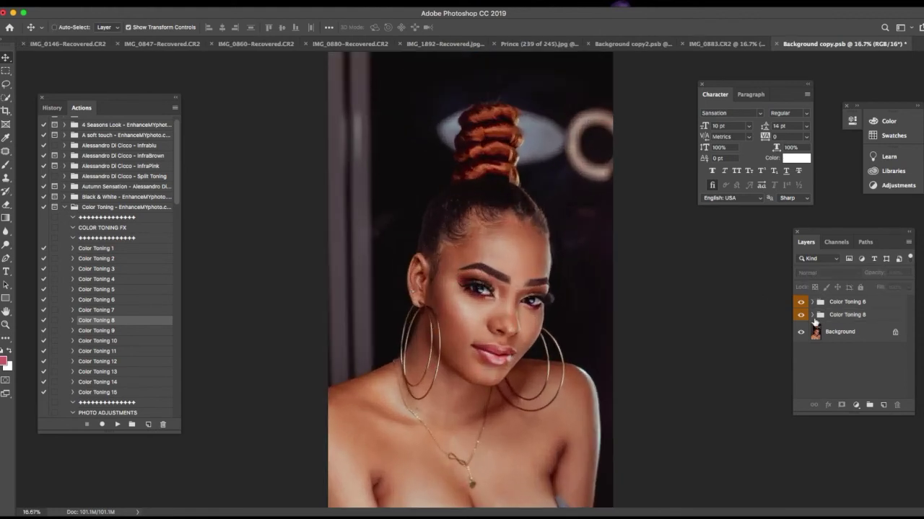
left_click(802, 316)
left_click(803, 317)
left_click(803, 315)
key("super+minus")
left_click(802, 303)
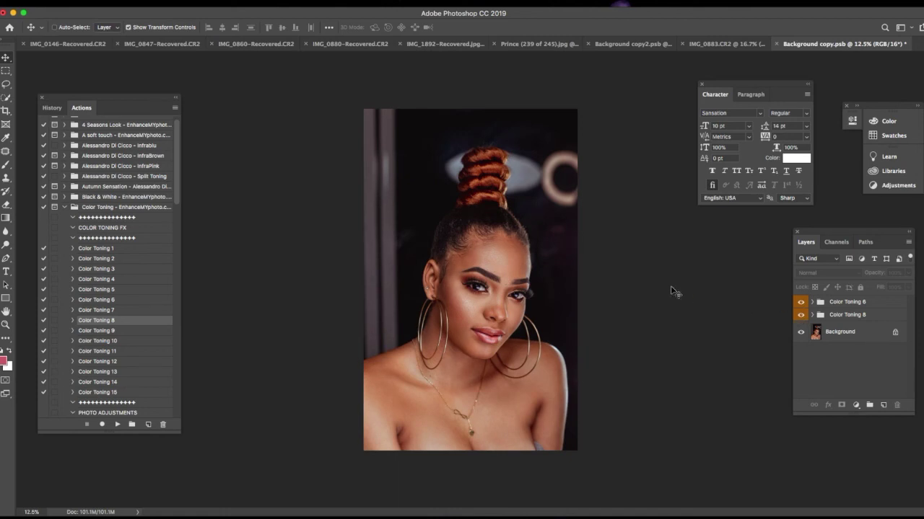
key("super+minus")
key("super+plus")
key("super+plus")
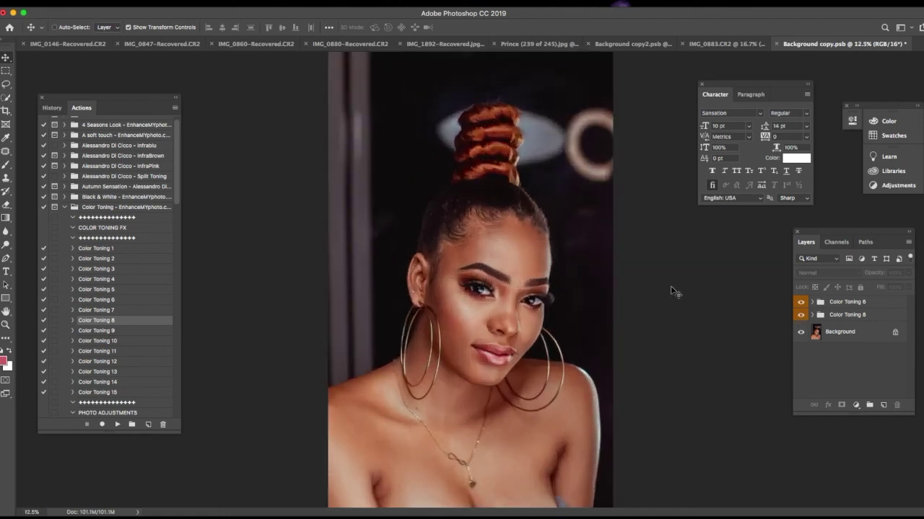
key("super+minus")
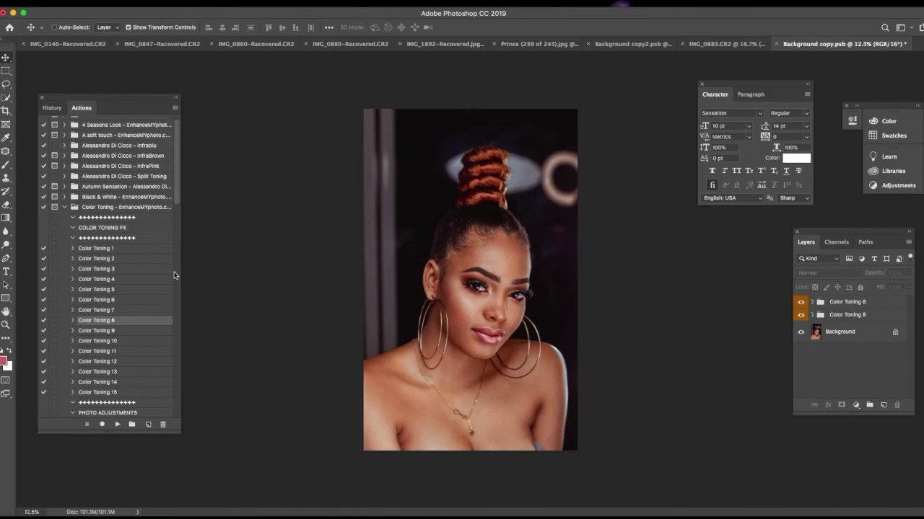
Flatten the colour-graded portrait with the Flatten Image action from the Finishing Process section
scroll(175, 253, "down", 15)
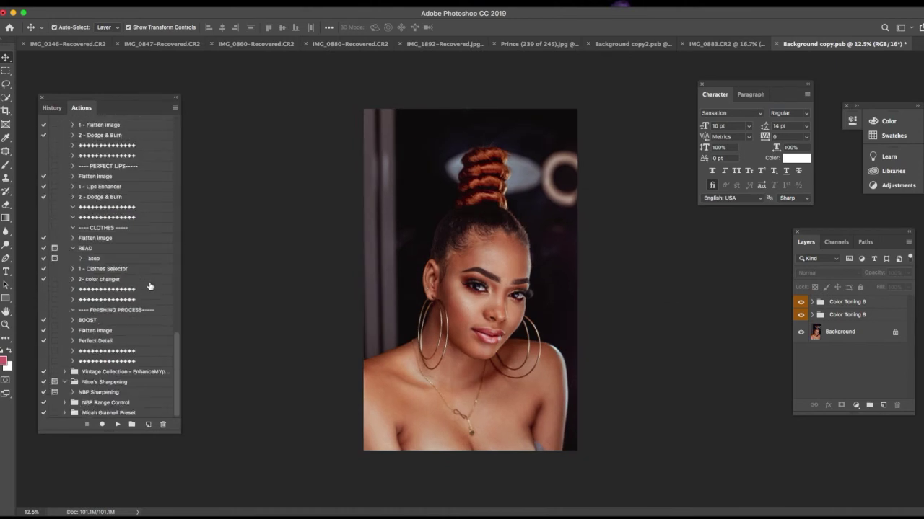
left_click(109, 332)
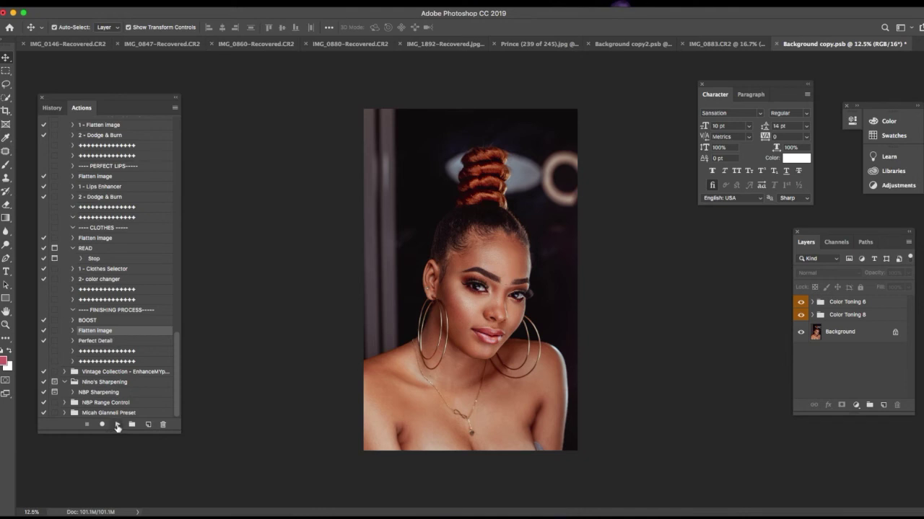
left_click(117, 425)
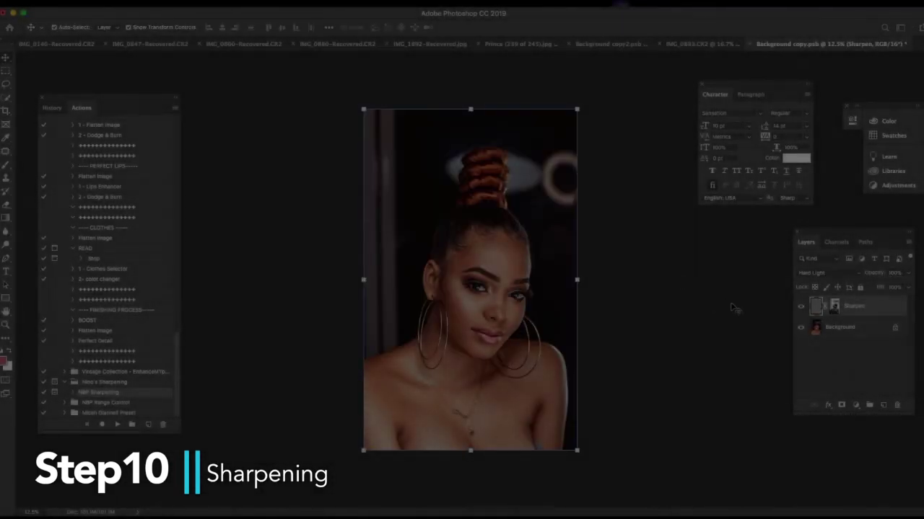
Check the Sharpen layer's effect on the face and lower its opacity to 55%
key("super+plus")
key("super+plus")
key("super+plus")
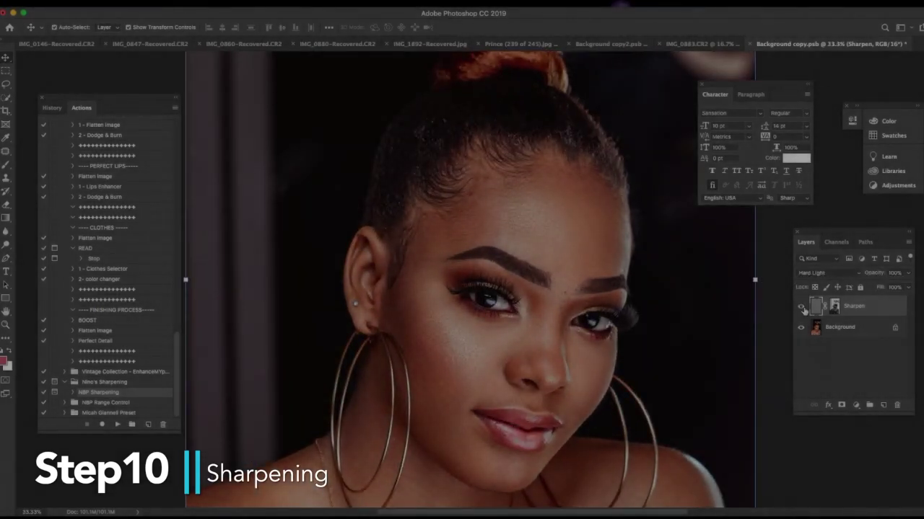
left_click(803, 309)
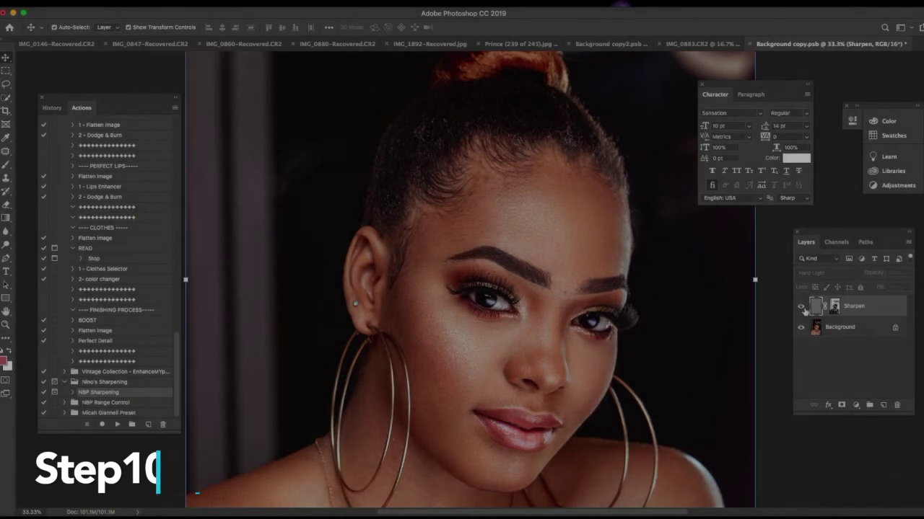
left_click(803, 309)
left_click(861, 274)
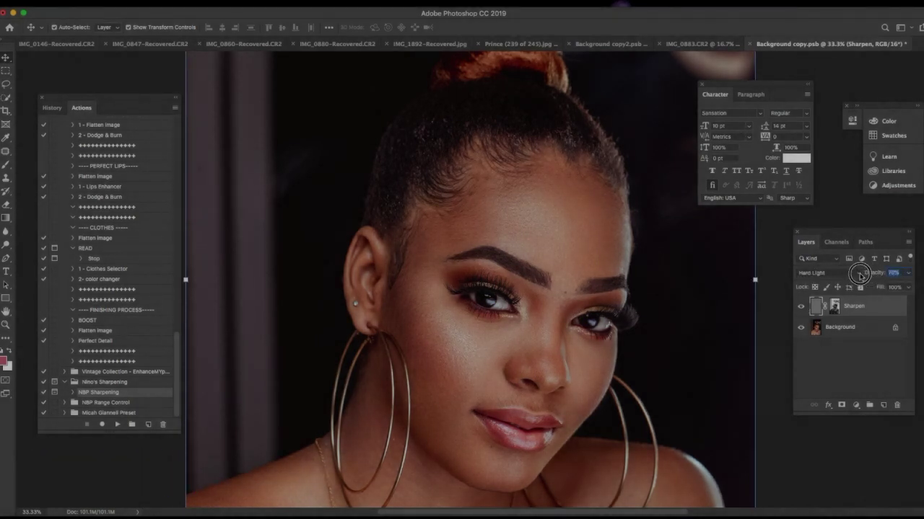
left_click_drag(860, 275, 853, 278)
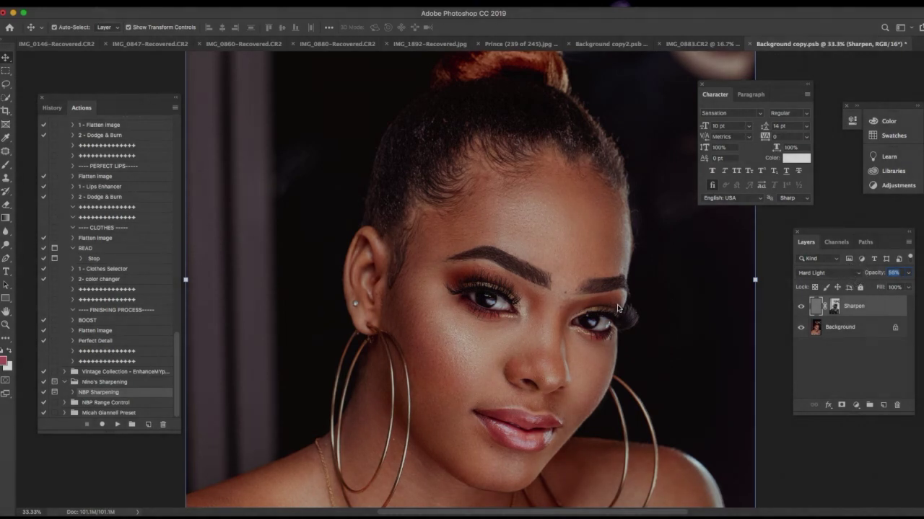
Toggle the Sharpen layer to compare the sharpening up close, and examine the whole portrait
left_click(800, 307)
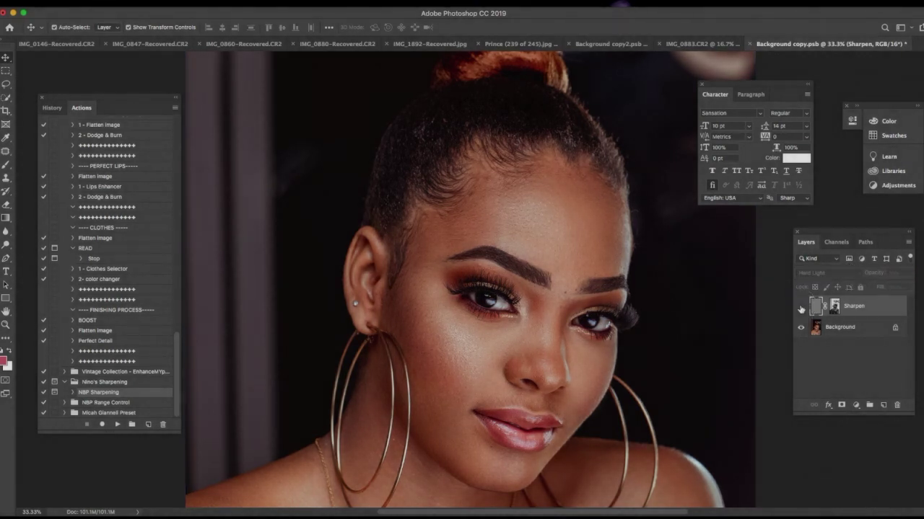
left_click(800, 308)
key("super+minus")
key("super+minus")
key("super+minus")
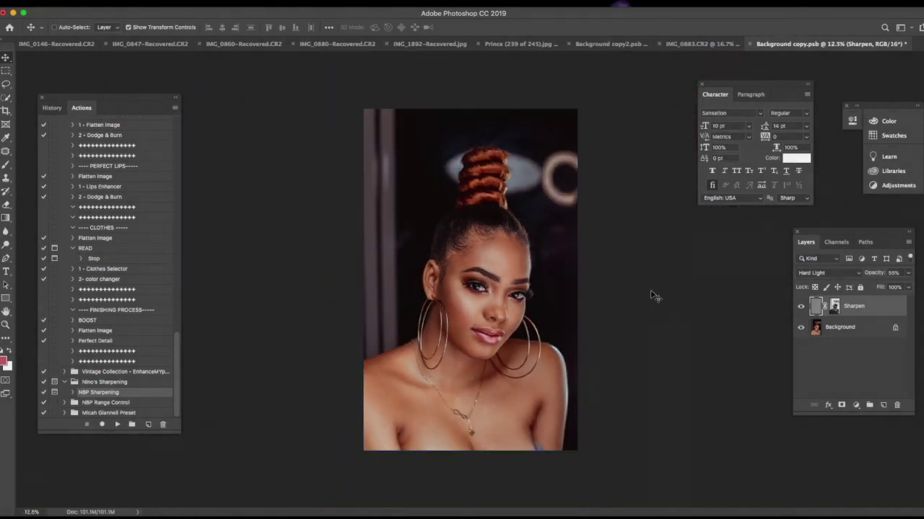
key("super+minus")
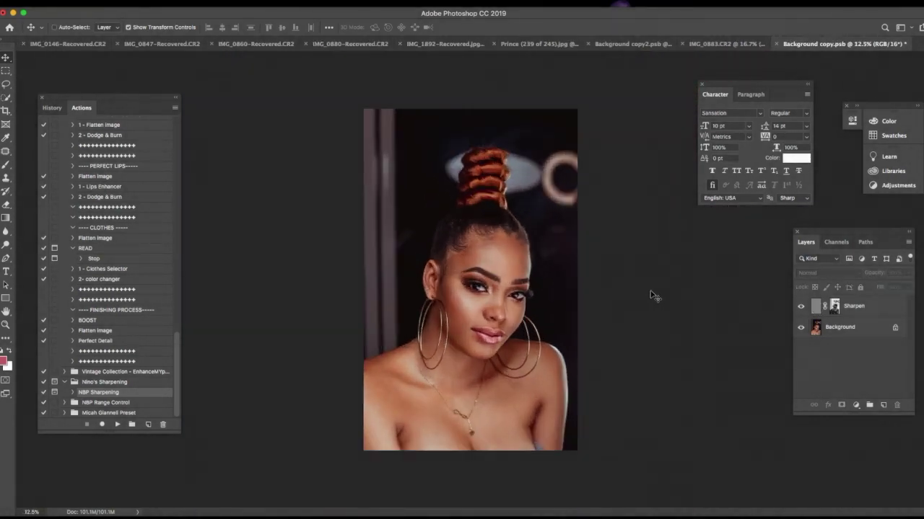
Flatten the sharpened portrait with the Flatten Image action from the Finishing Process section
key("super+plus")
key("super+minus")
left_click(111, 333)
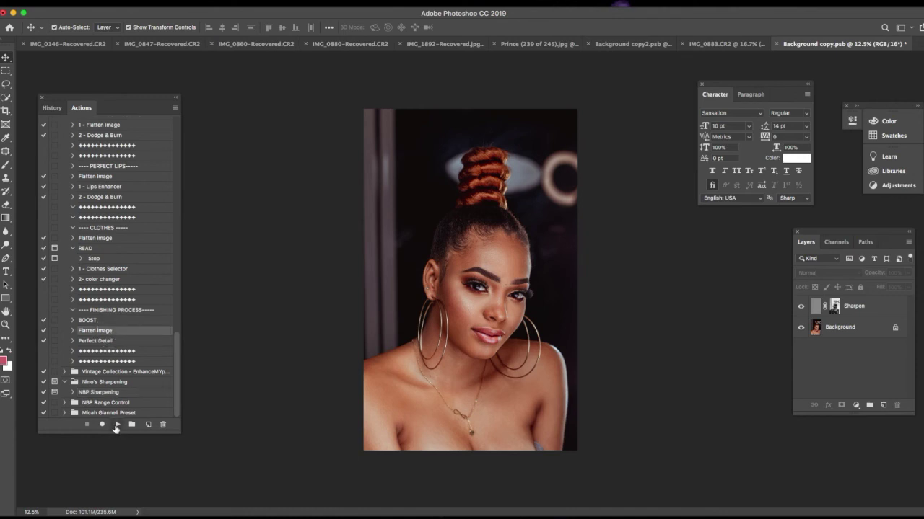
left_click(116, 424)
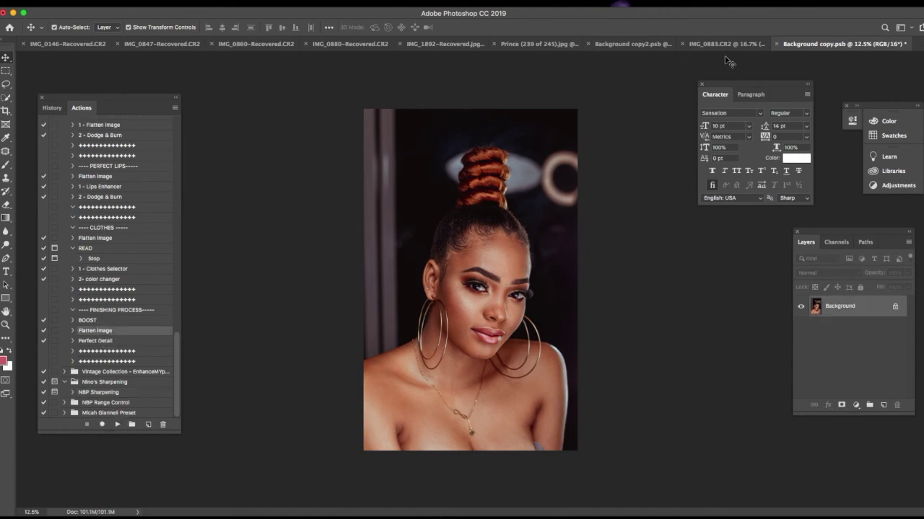
Copy the NEWLOGO2017-03 layer from Background copy2.psb into Background copy.psb, beside the woman's neck
left_click(640, 48)
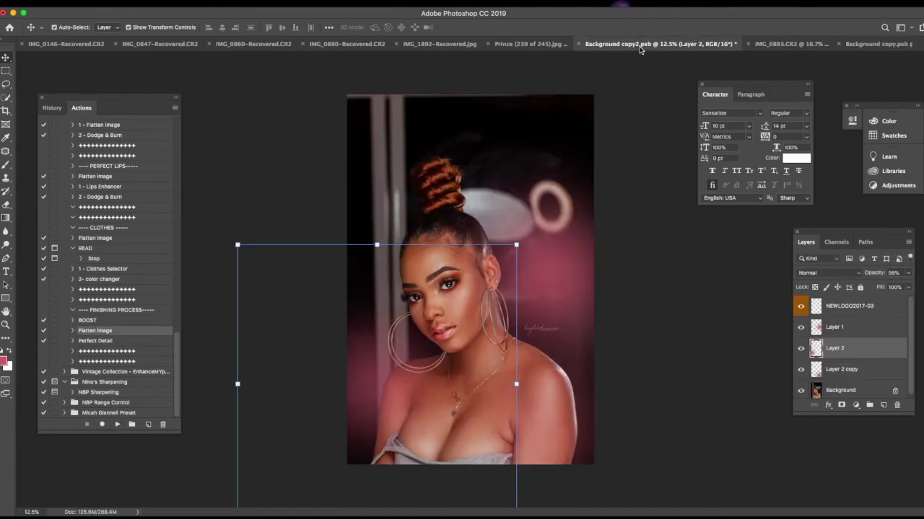
left_click(859, 315)
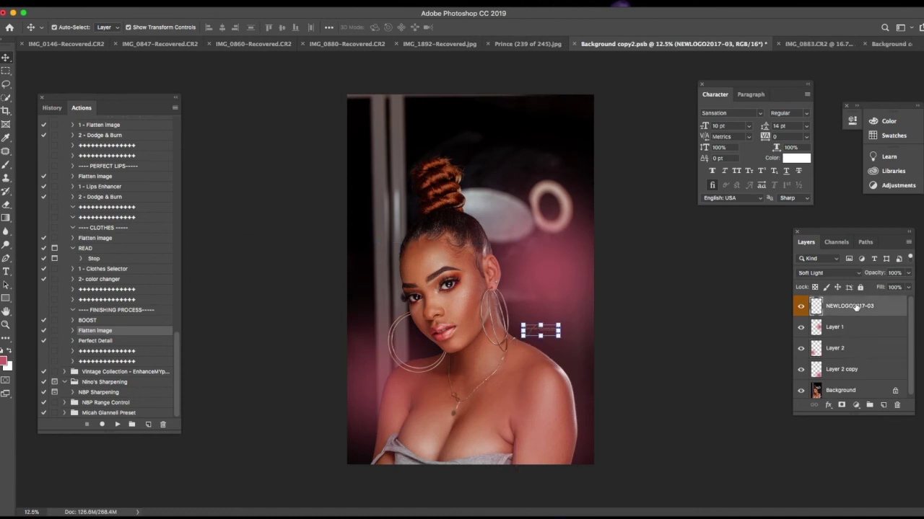
left_click_drag(856, 307, 394, 331)
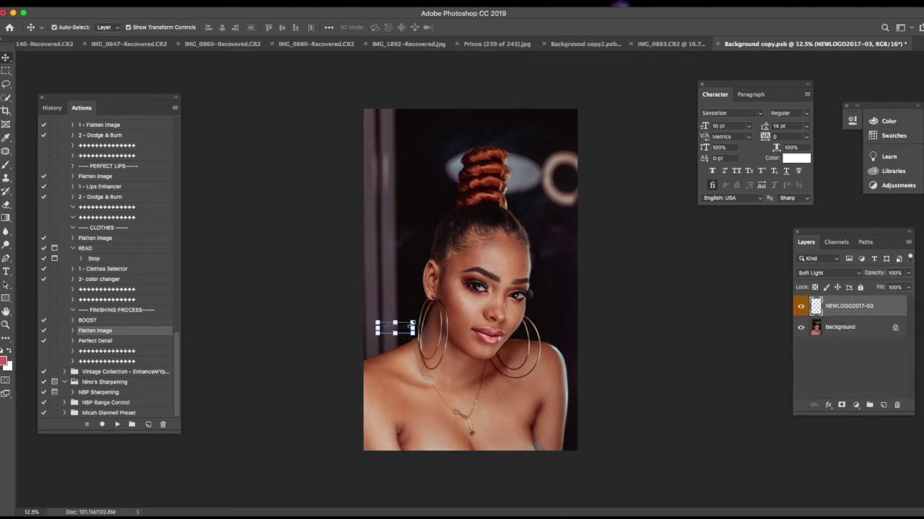
Try the logo in the lower-right area of the portrait, over the upper arm
left_click(408, 329)
left_click_drag(405, 330, 546, 428)
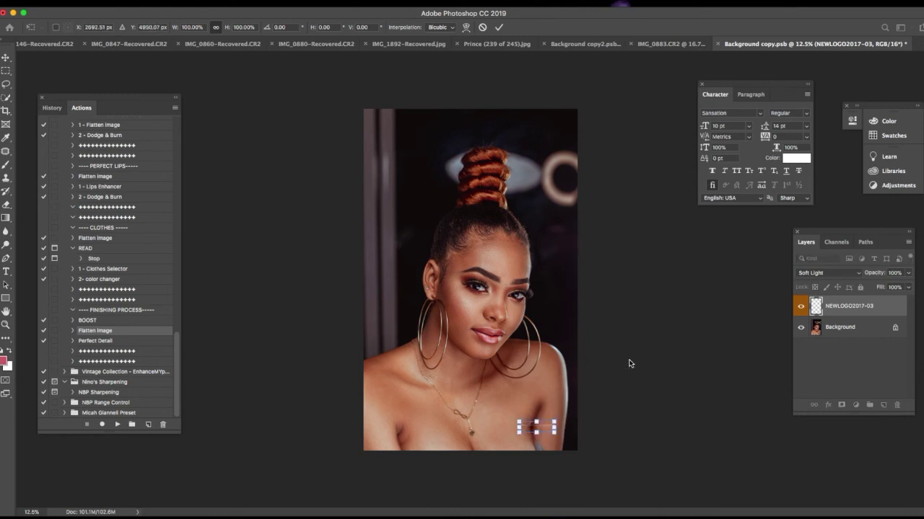
key("Return")
left_click(663, 349)
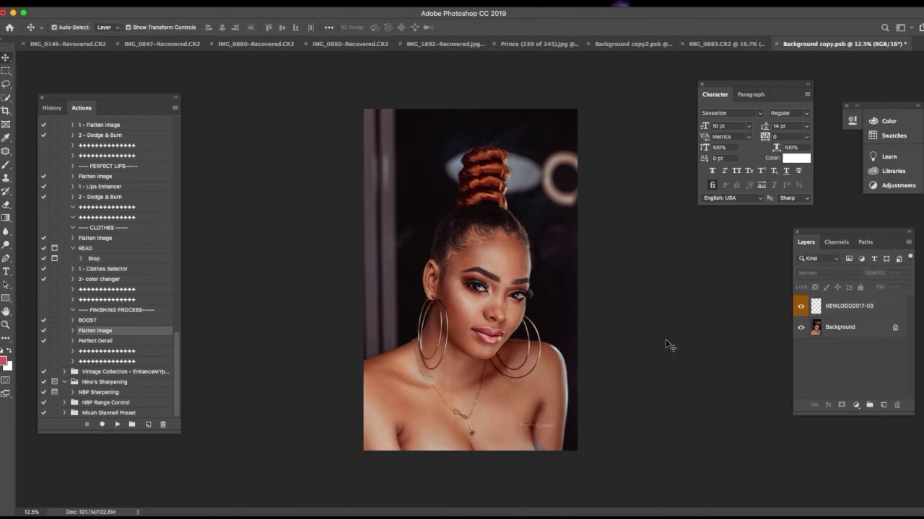
Move the NEWLOGO2017-03 layer to the dark background on the left, just above the shoulder
left_click(834, 309)
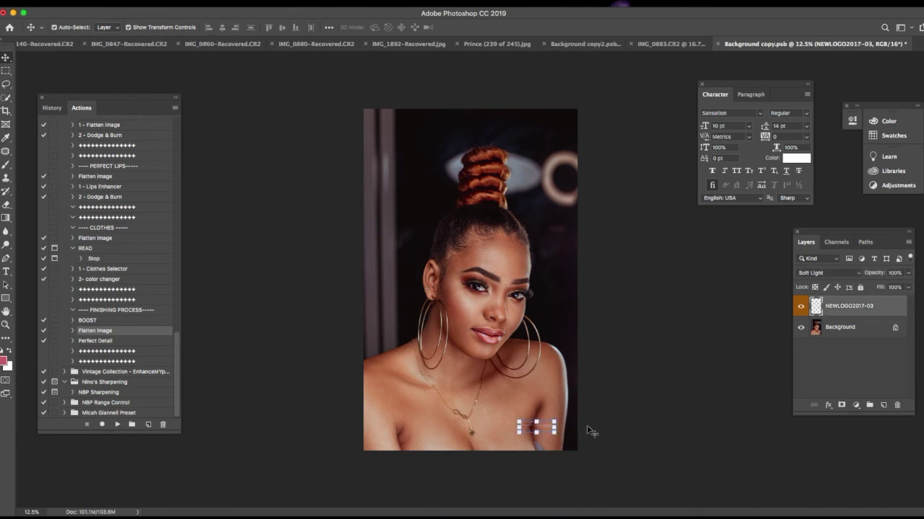
left_click_drag(548, 429, 400, 330)
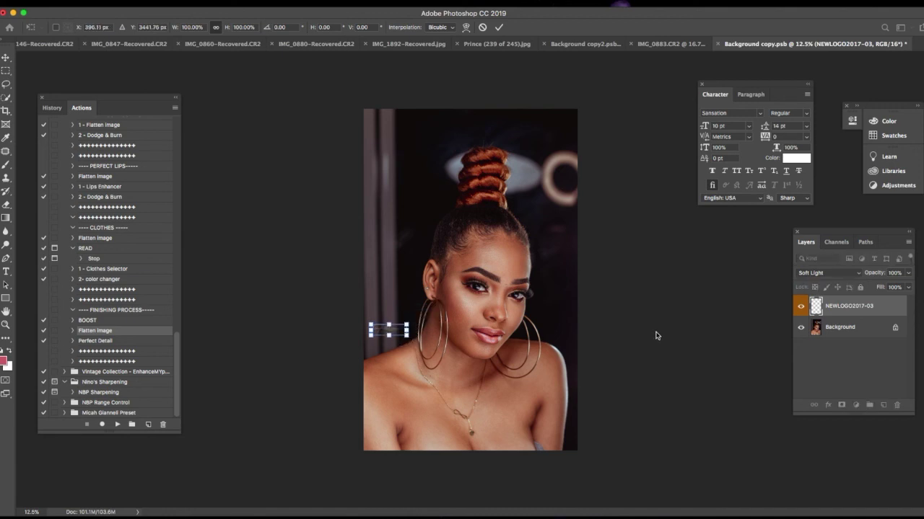
left_click(656, 334)
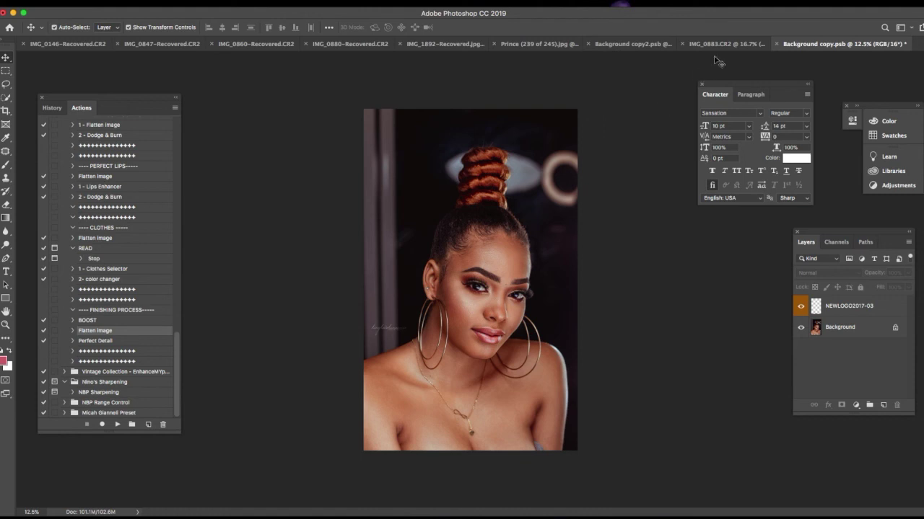
Open Background copy2.psb and toggle Layer 2 and Layer 1 to examine the pink glow each one adds
left_click(671, 45)
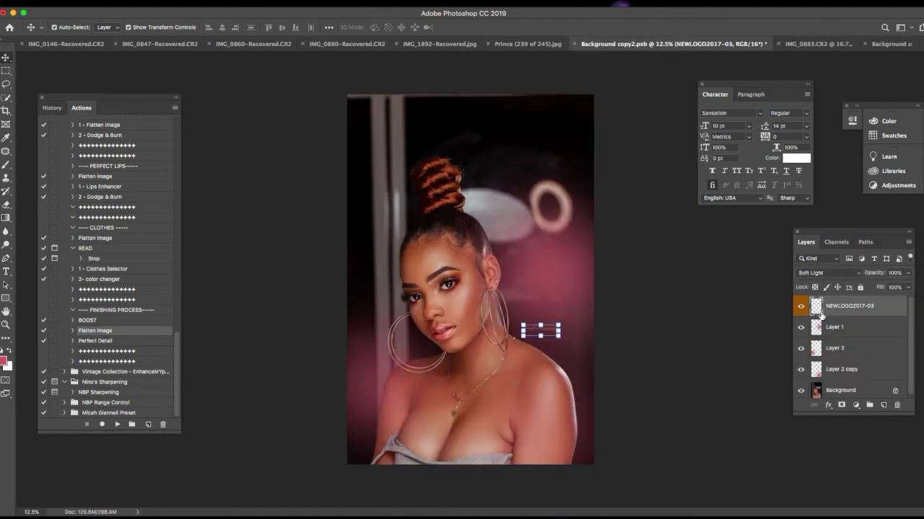
left_click(843, 329)
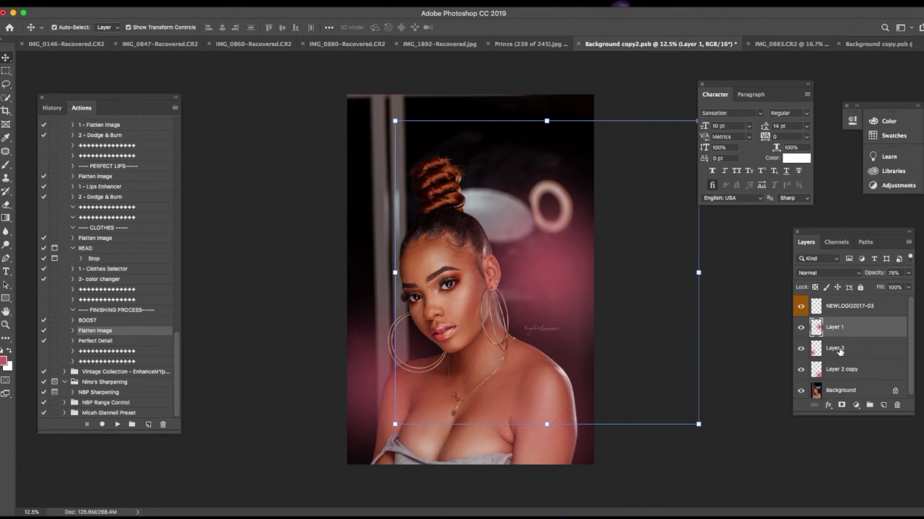
left_click(800, 349)
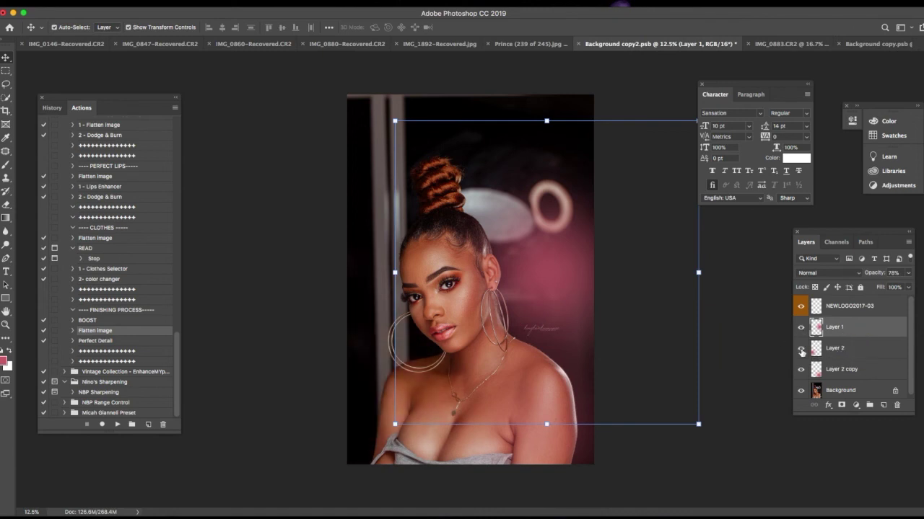
left_click(801, 349)
left_click(801, 328)
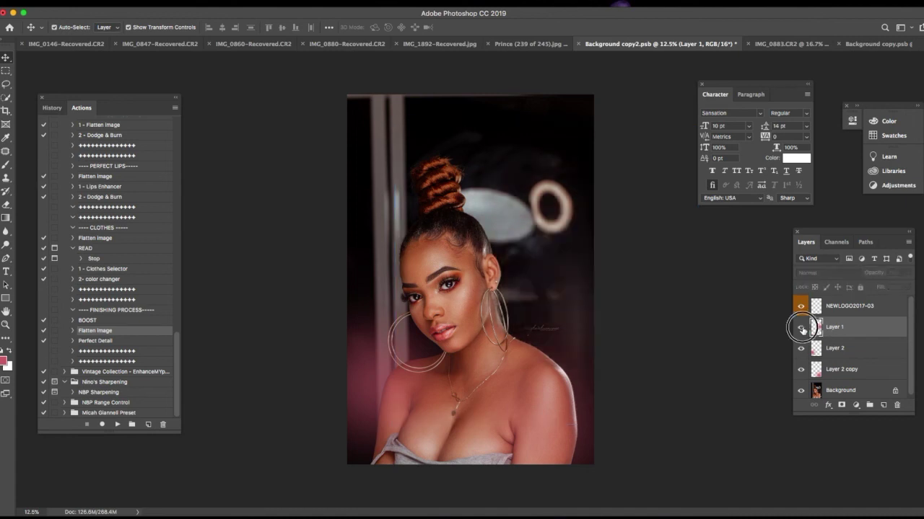
left_click(801, 328)
Copy Layer 1 and Layer 2 together from Background copy2.psb into Background copy.psb
left_click(843, 351, "shift")
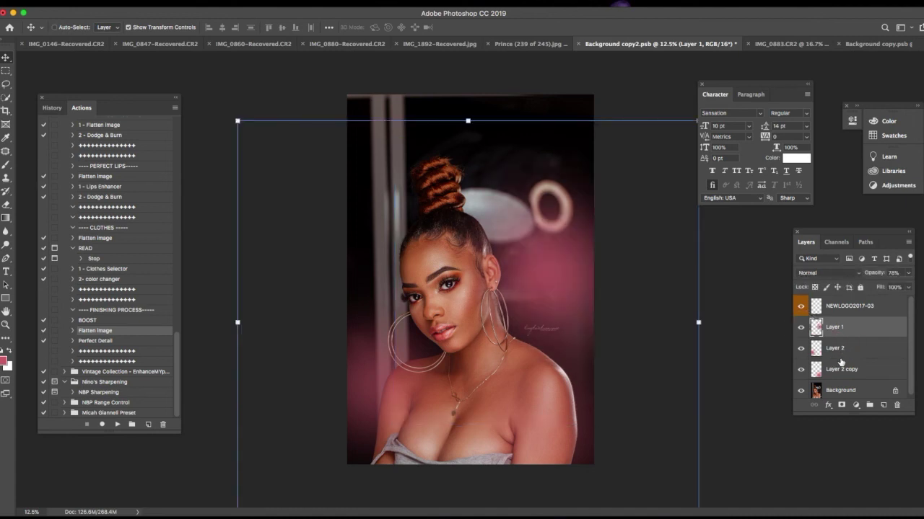
left_click_drag(841, 351, 484, 334)
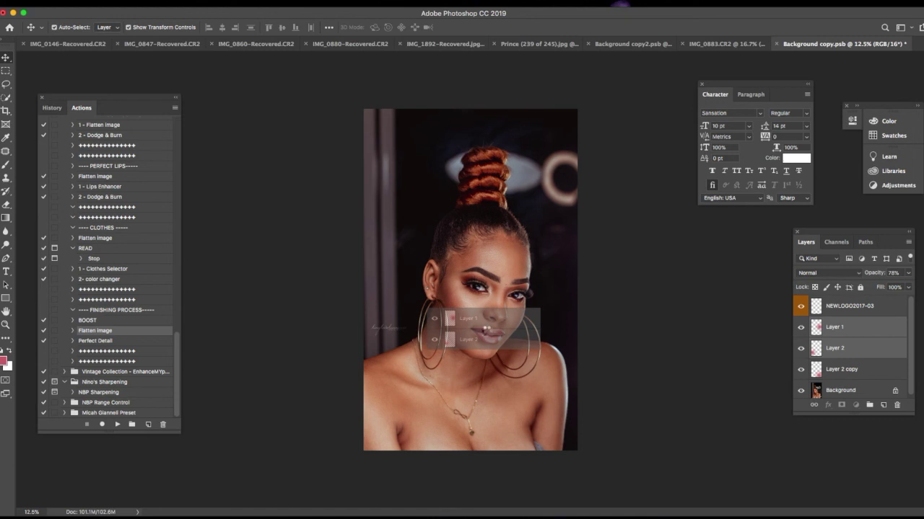
left_click_drag(486, 331, 487, 333)
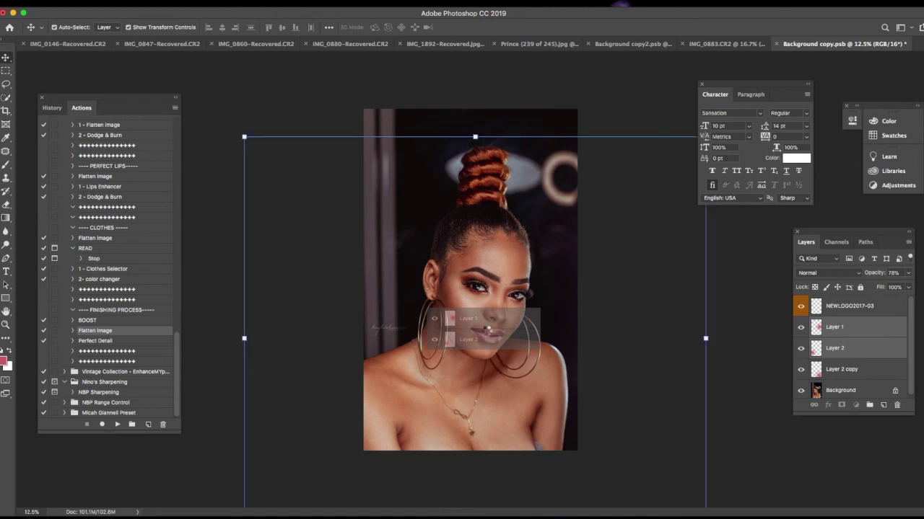
left_click(740, 273)
Position Layer 2's pink glow along the portrait's right edge and Layer 1's glow along the left edge above the shoulder
left_click_drag(552, 291, 612, 277)
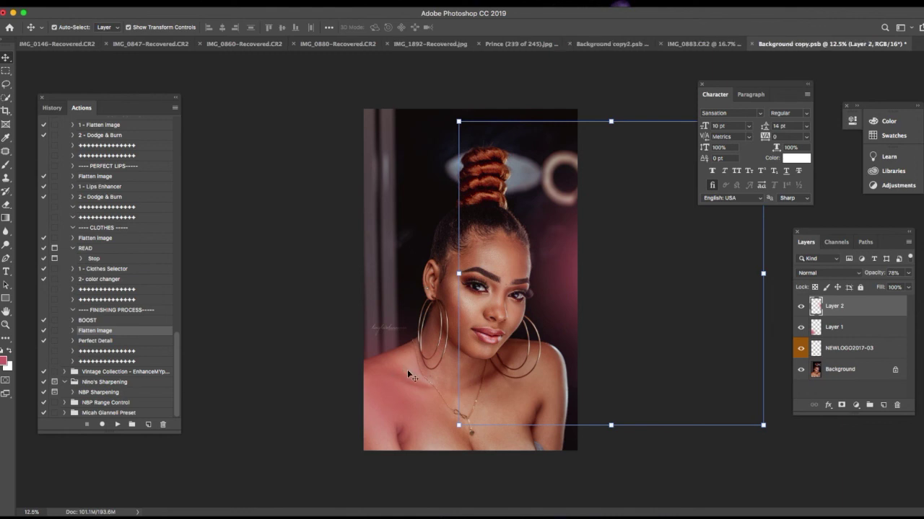
left_click_drag(397, 398, 396, 333)
left_click_drag(537, 433, 386, 353)
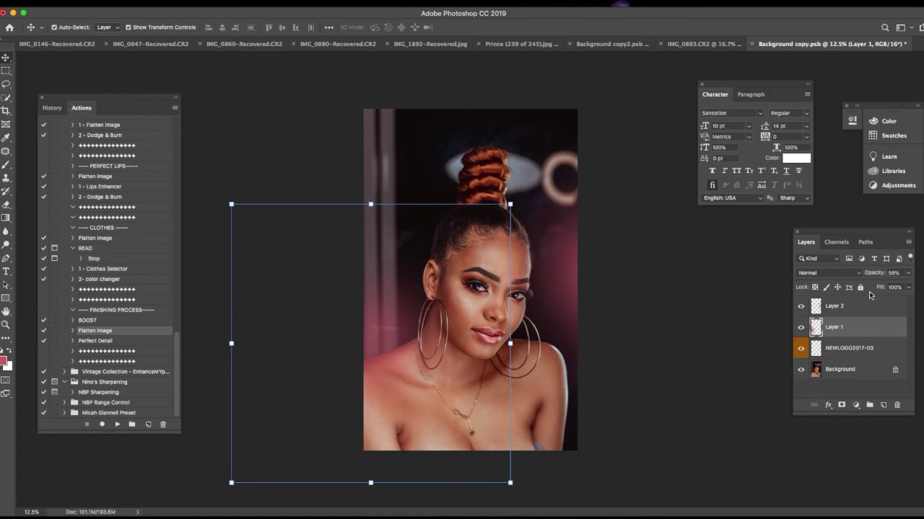
Lower Layer 1's opacity to 47% and review the portrait with the floating panels temporarily hidden
left_click_drag(875, 275, 880, 274)
key("Return")
key("Tab")
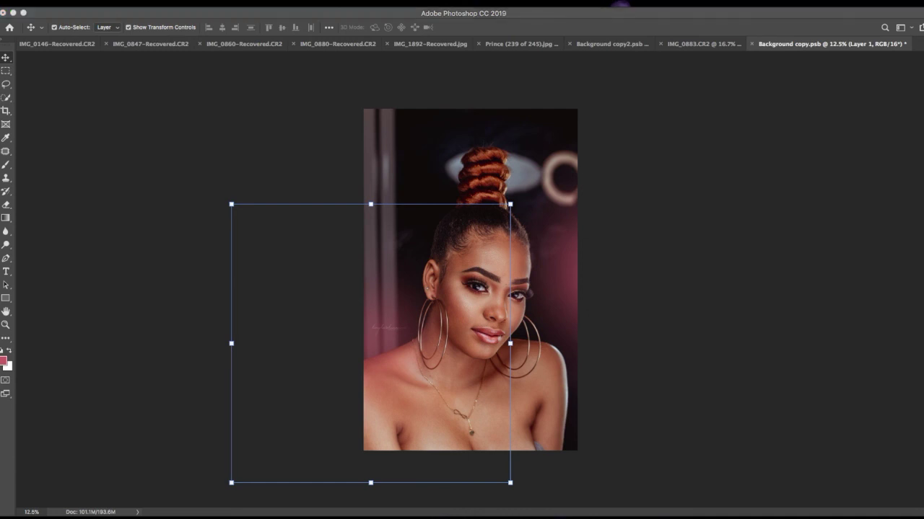
key("Tab")
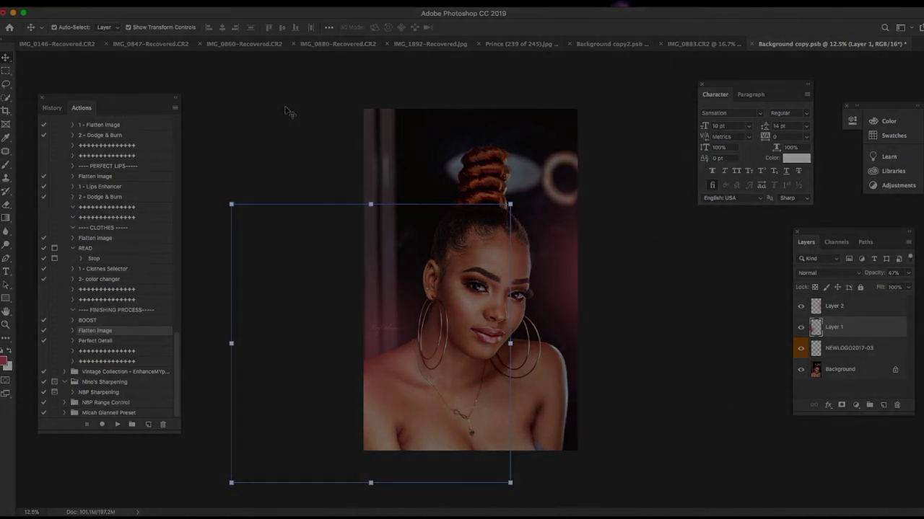
Deselect the layers and hide Layer 2 and Layer 1 to compare the portrait without the pink glows
left_click(619, 247)
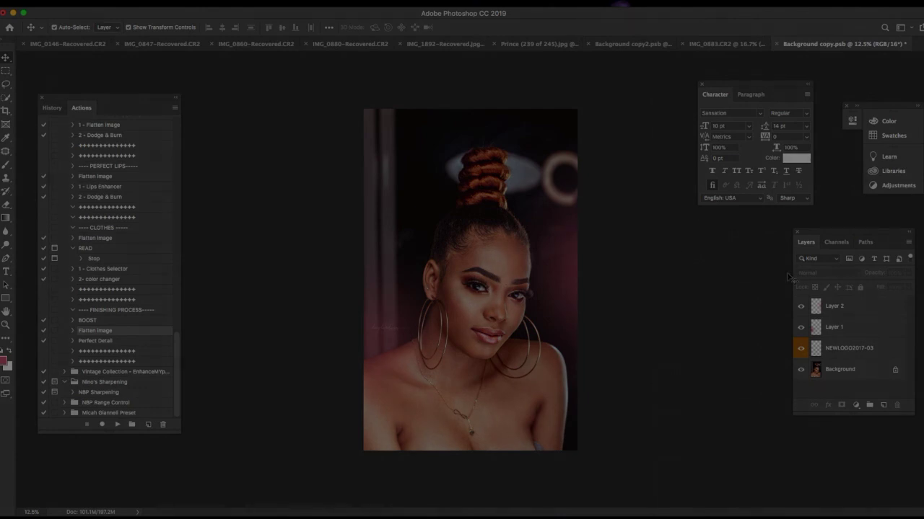
key("super+plus")
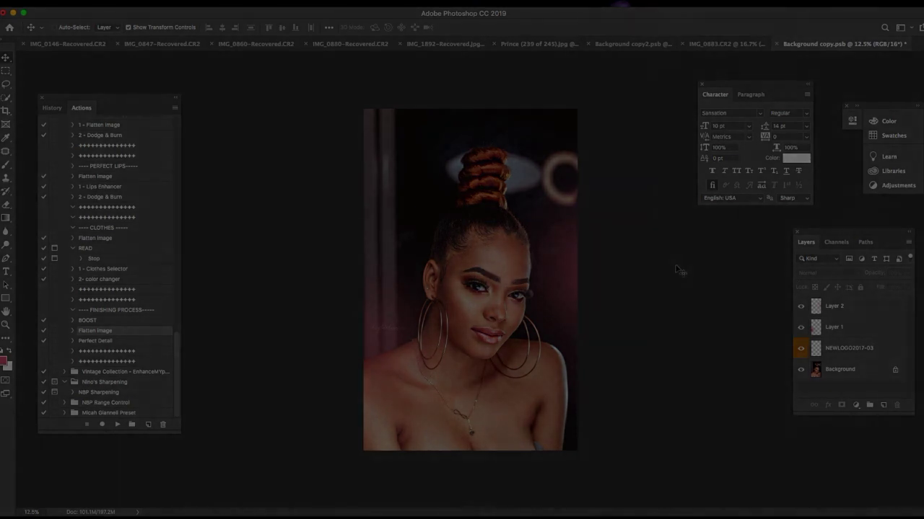
key("super+minus")
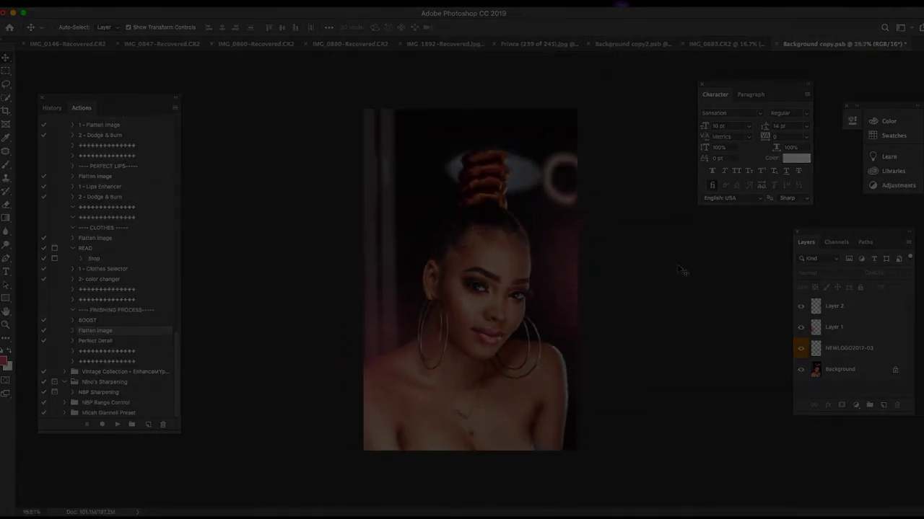
left_click(800, 306)
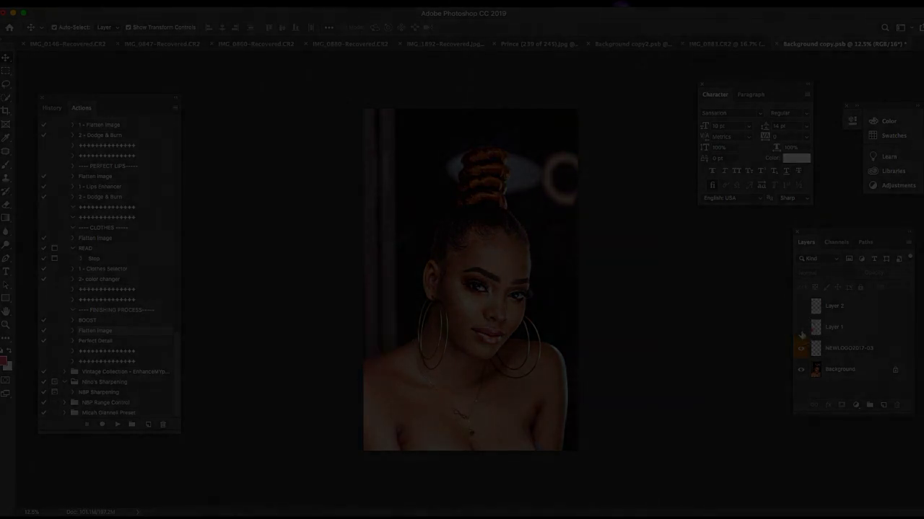